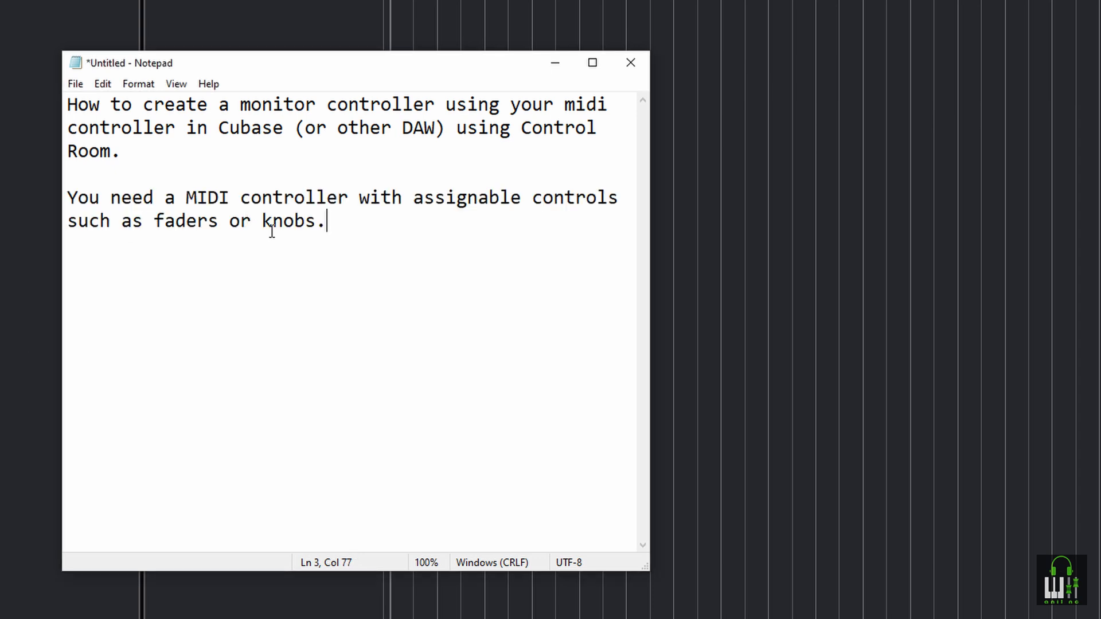
# Add notes on needing a MIDI controller with assignable controls, using the Panaroma P4, and the DAW requiring Generic Remote and Control Room
pyautogui.press('Return')
pyautogui.press('Return')
pyautogui.click(284, 298)
pyautogui.write('I am using my Panaroma P4 MIDI Controller in this video.')
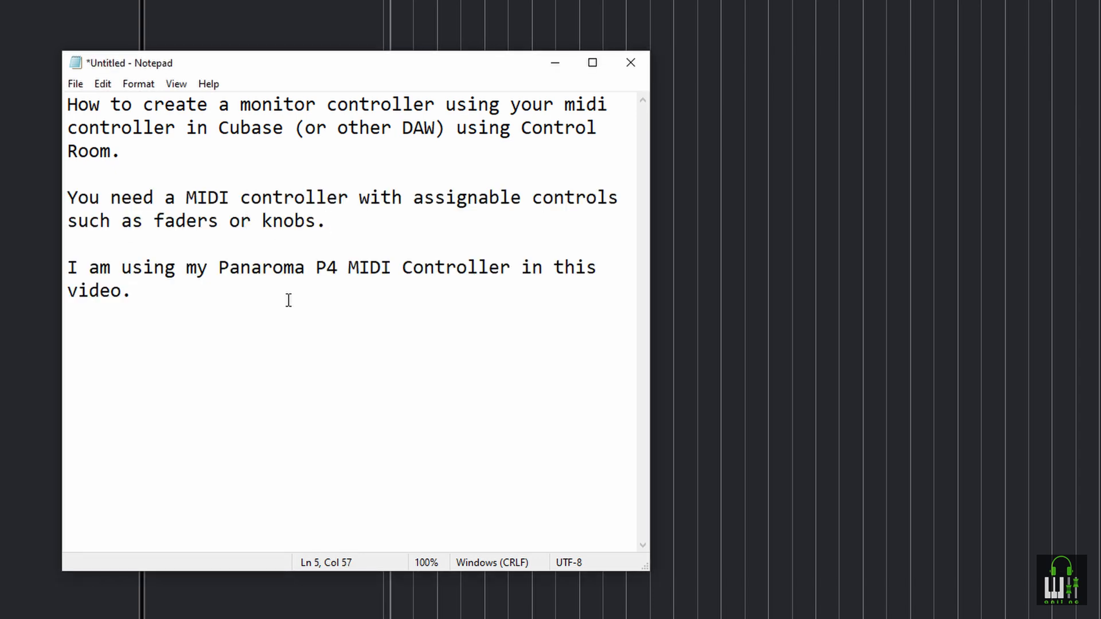
pyautogui.press('Return')
pyautogui.press('Return')
pyautogui.write('It might be possible in other DAWs as well, but I am using Cubase 10.5. It can be done in previous versions also. The DAW must have Generic Remote device and Control Room.')
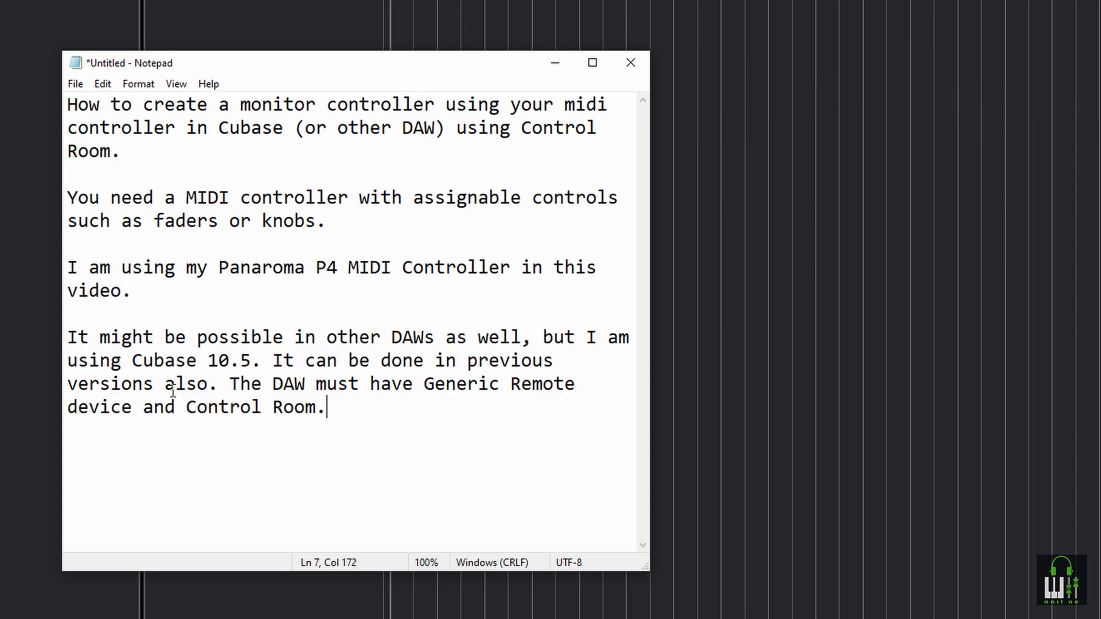
# Add the closing line "Let's Start..." below the notes
pyautogui.press('Return')
pyautogui.press('Return')
pyautogui.hotkey('alt', 'Tab')
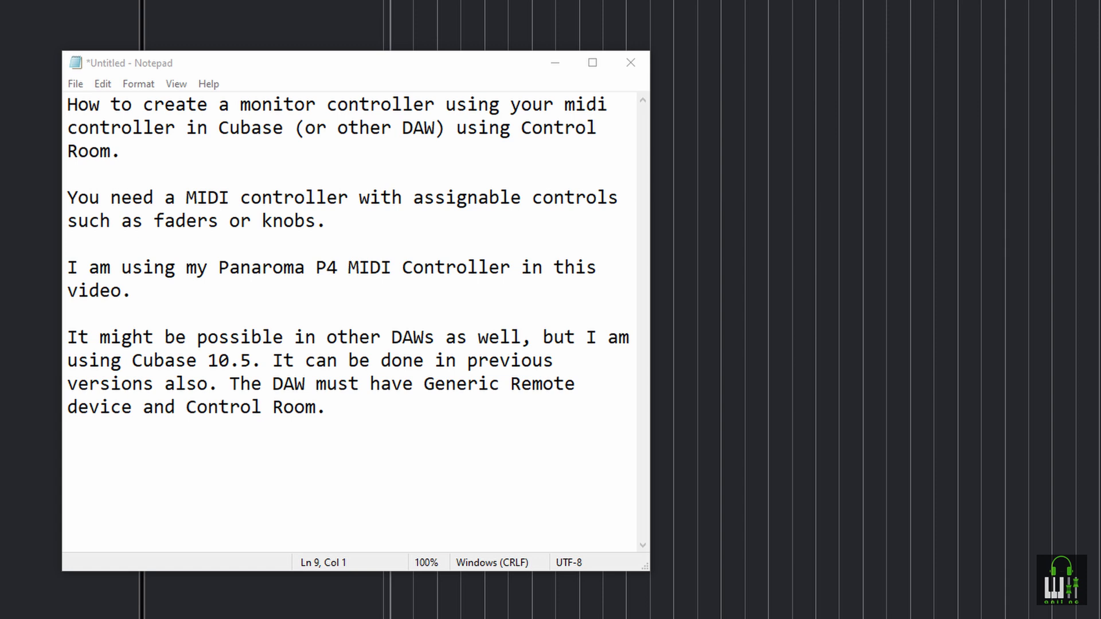
pyautogui.click(202, 465)
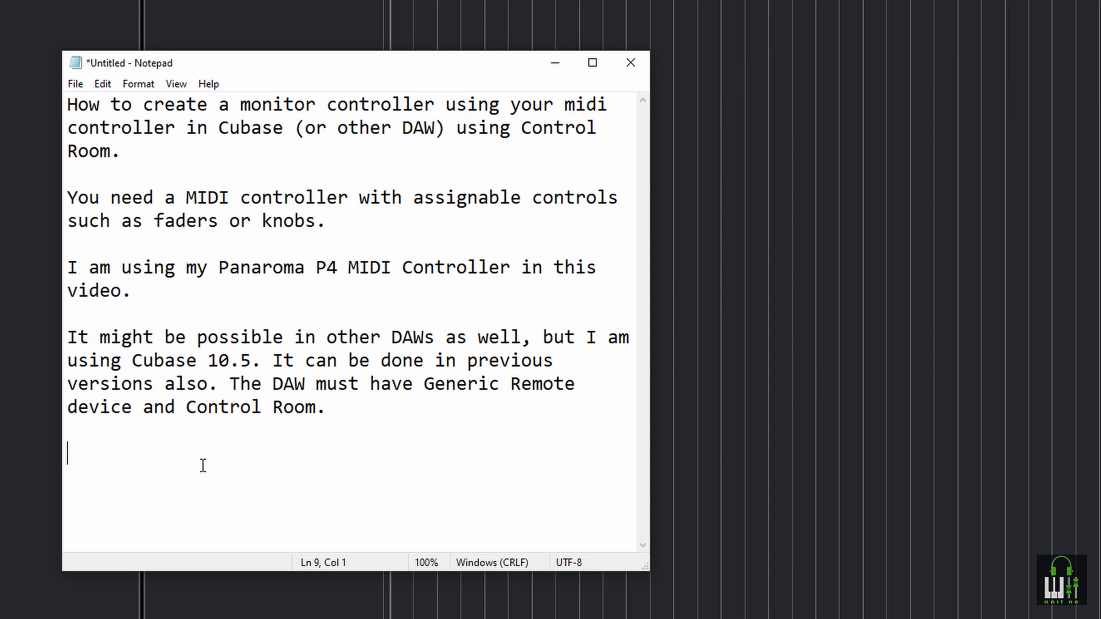
pyautogui.write("Let's Start...")
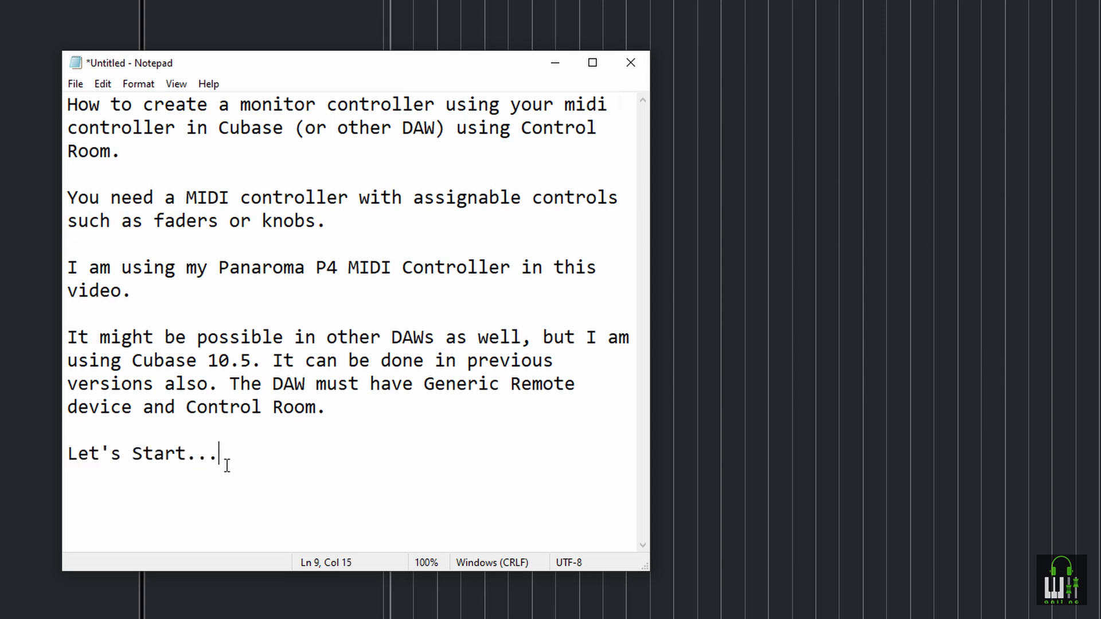
# Replace the introduction text with the first instruction, on launching Cubase and opening Audio connections
pyautogui.hotkey('ctrl', 'a')
pyautogui.hotkey('ctrl', 'x')
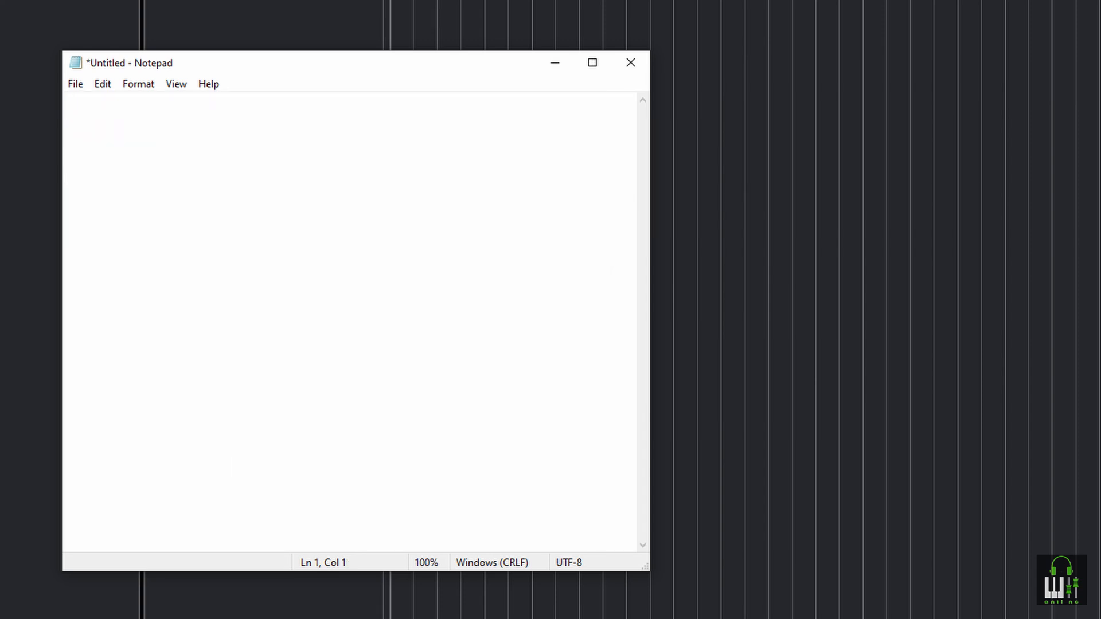
pyautogui.hotkey('ctrl', 'v')
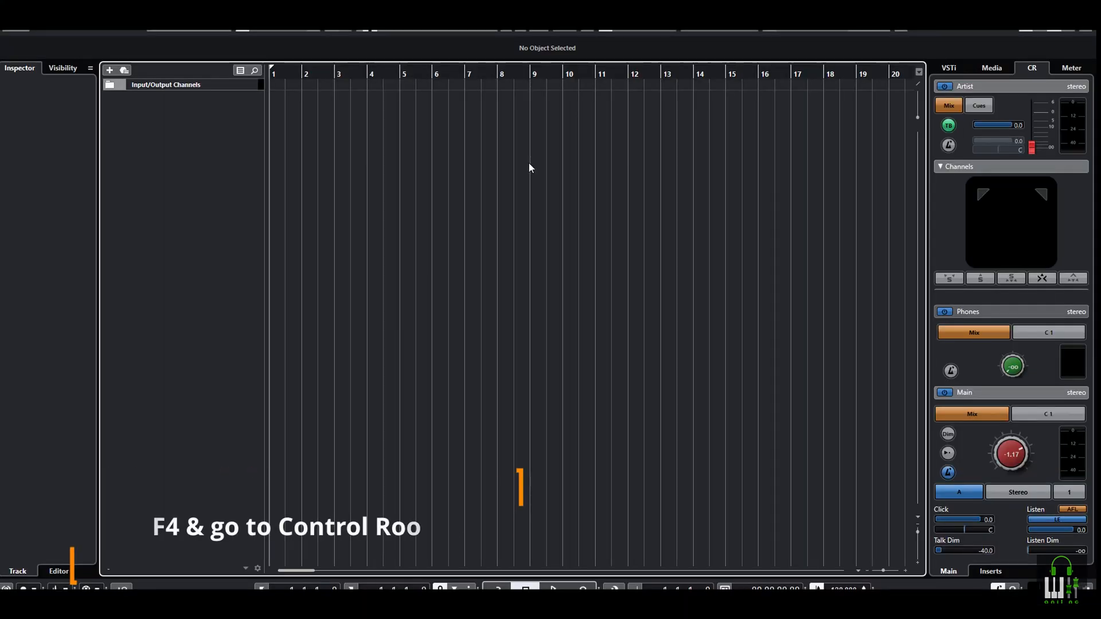
# Switch to Cubase, open the Control Room page of Audio Connections, and reposition the notes window to view the existing channels
pyautogui.press('F4')
pyautogui.click(740, 212)
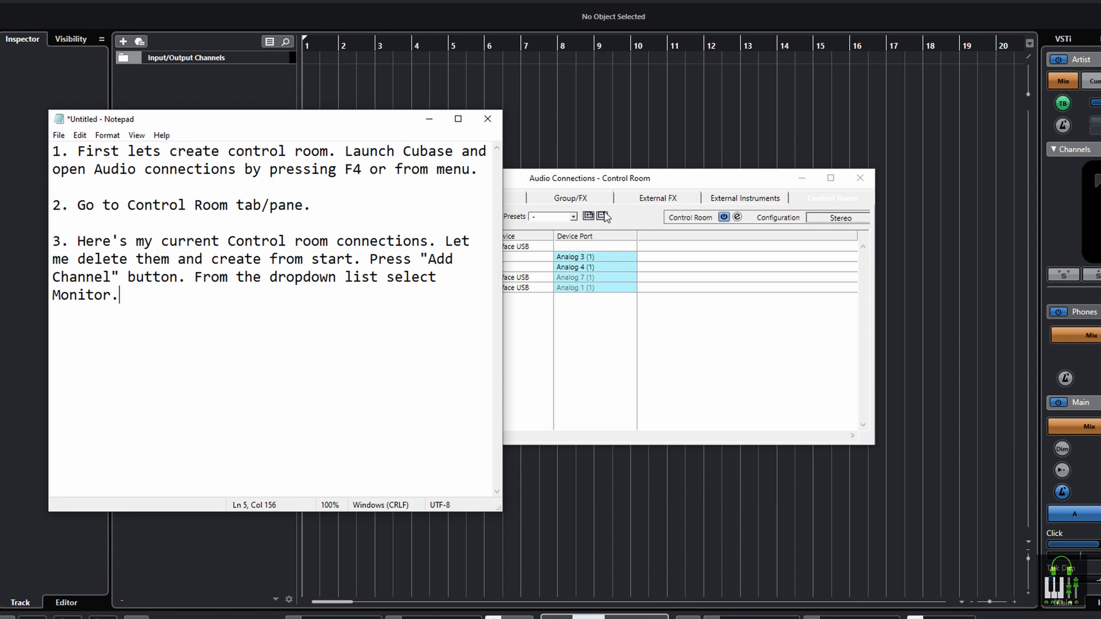
pyautogui.moveTo(387, 119); pyautogui.dragTo(648, 341)
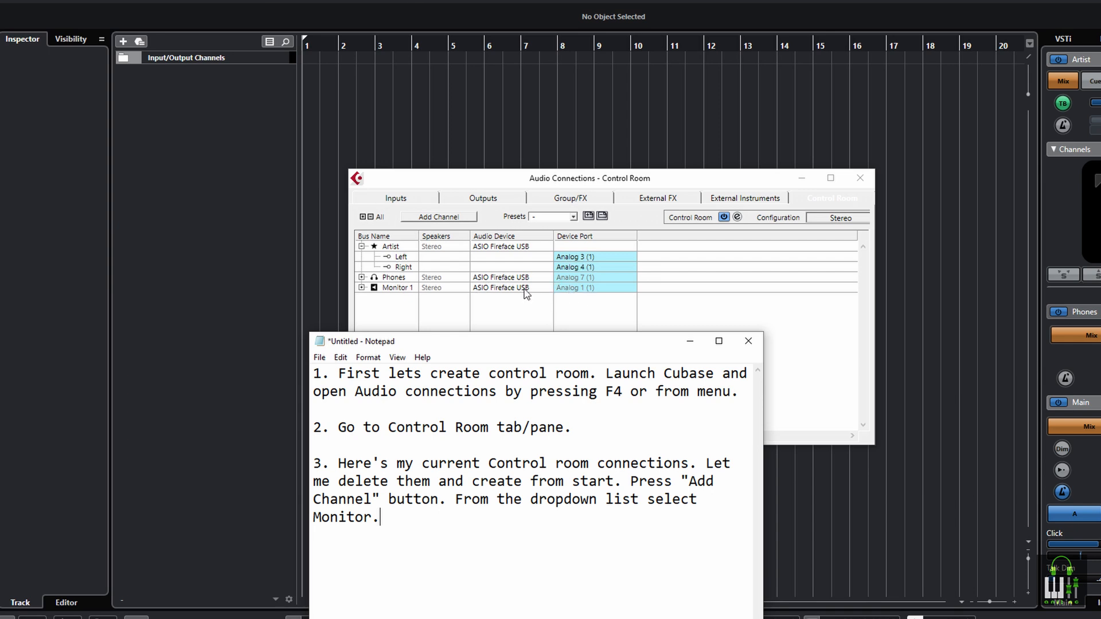
pyautogui.moveTo(475, 341); pyautogui.dragTo(279, 141)
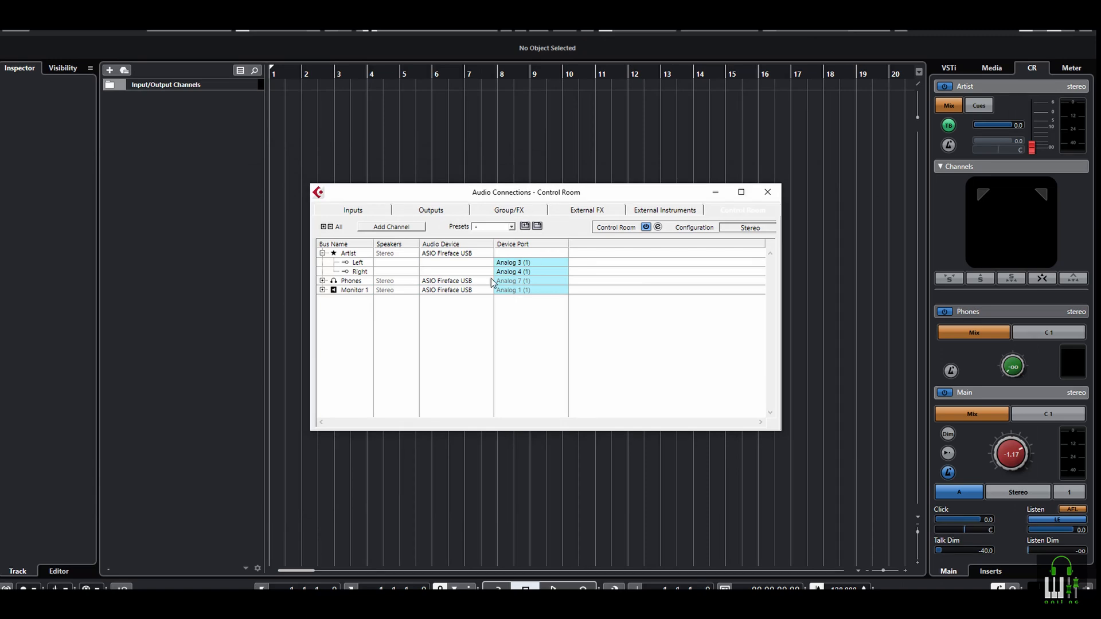
# Remove the existing Artist, Phones and Monitor 1 channels from the Control Room connections
pyautogui.rightClick(349, 253)
pyautogui.click(390, 341)
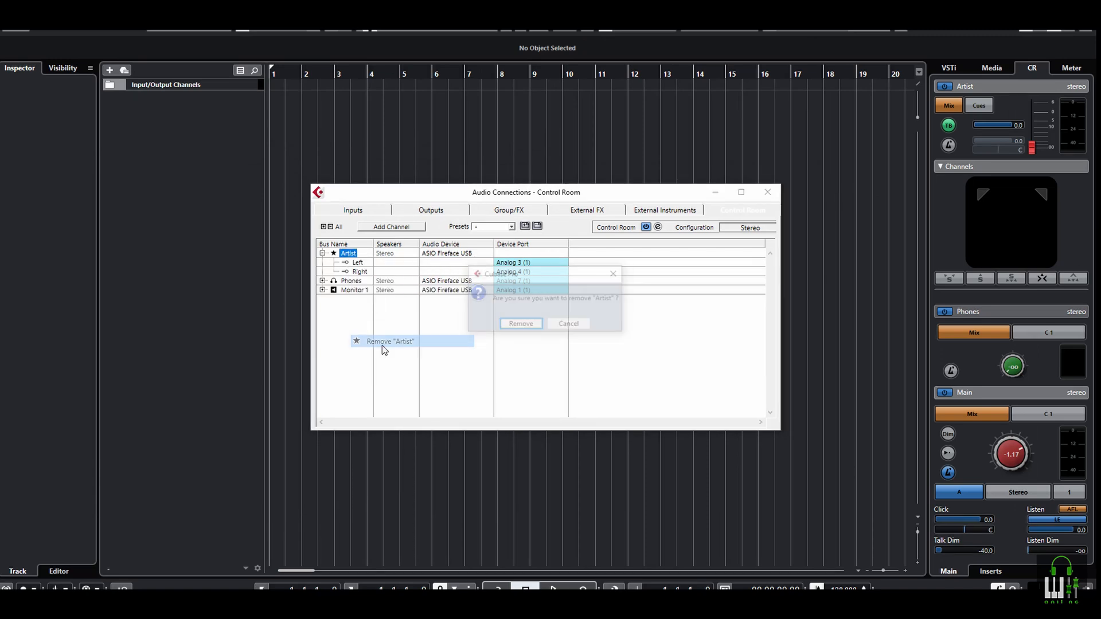
pyautogui.press('Escape')
pyautogui.rightClick(351, 253)
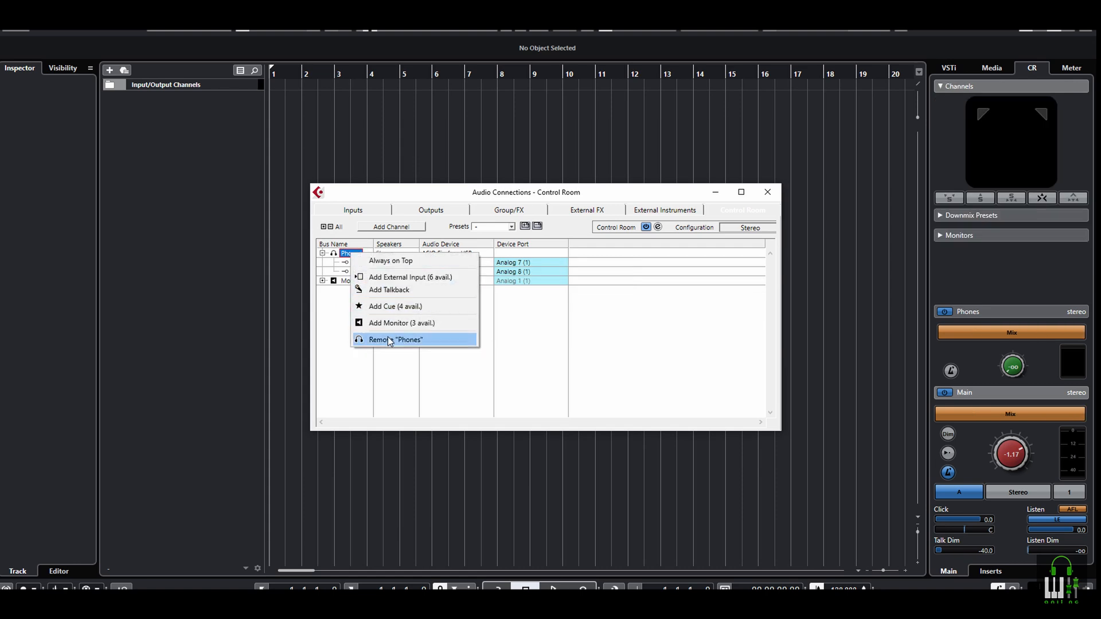
pyautogui.click(389, 339)
pyautogui.press('Return')
pyautogui.rightClick(350, 253)
pyautogui.click(390, 352)
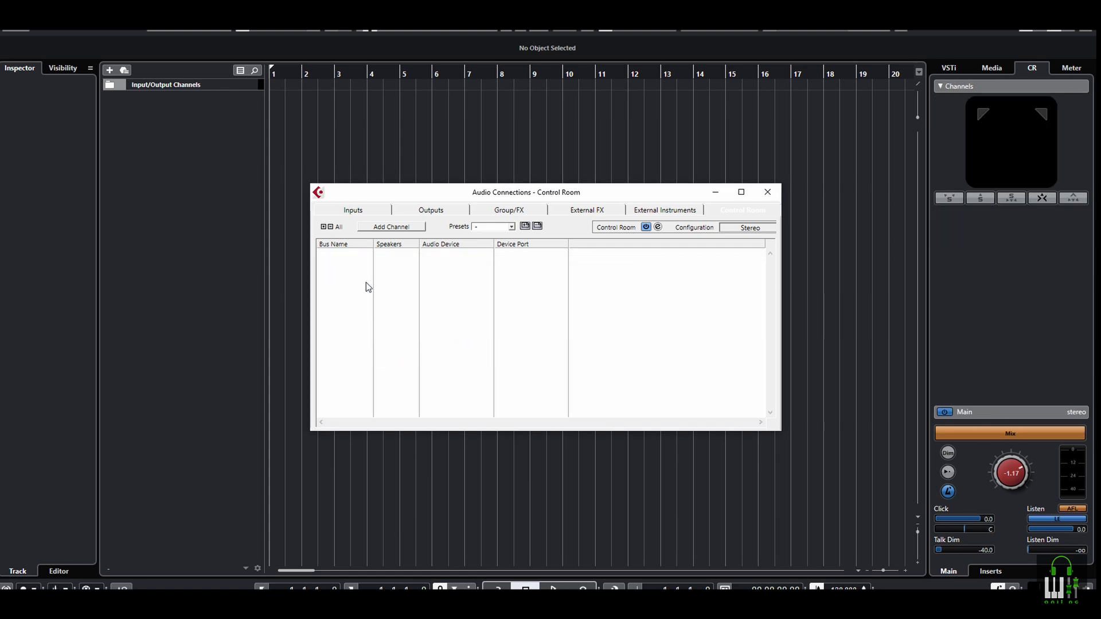
# Add a stereo monitor channel named Monitor 1 and assign it to the ASIO Fireface USB audio device
pyautogui.click(397, 225)
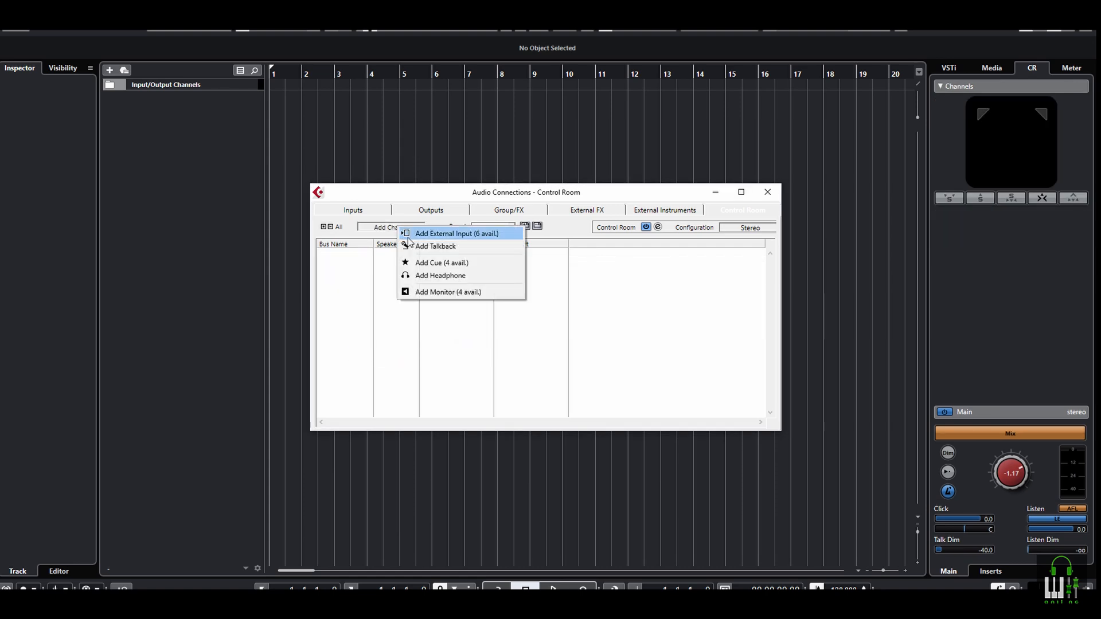
pyautogui.click(448, 293)
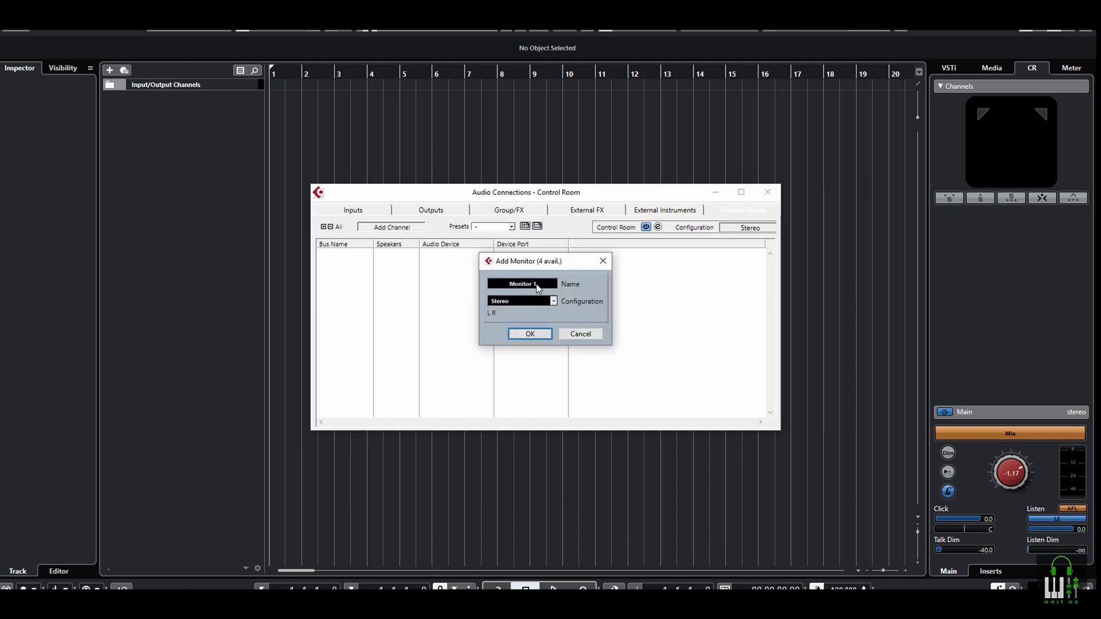
pyautogui.click(531, 335)
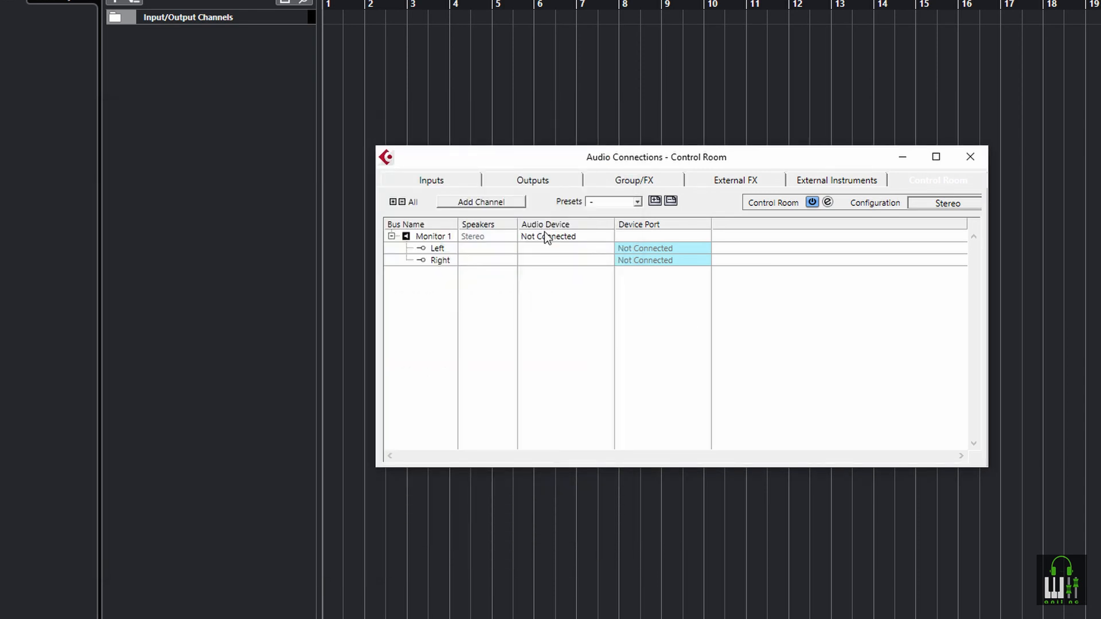
pyautogui.click(544, 234)
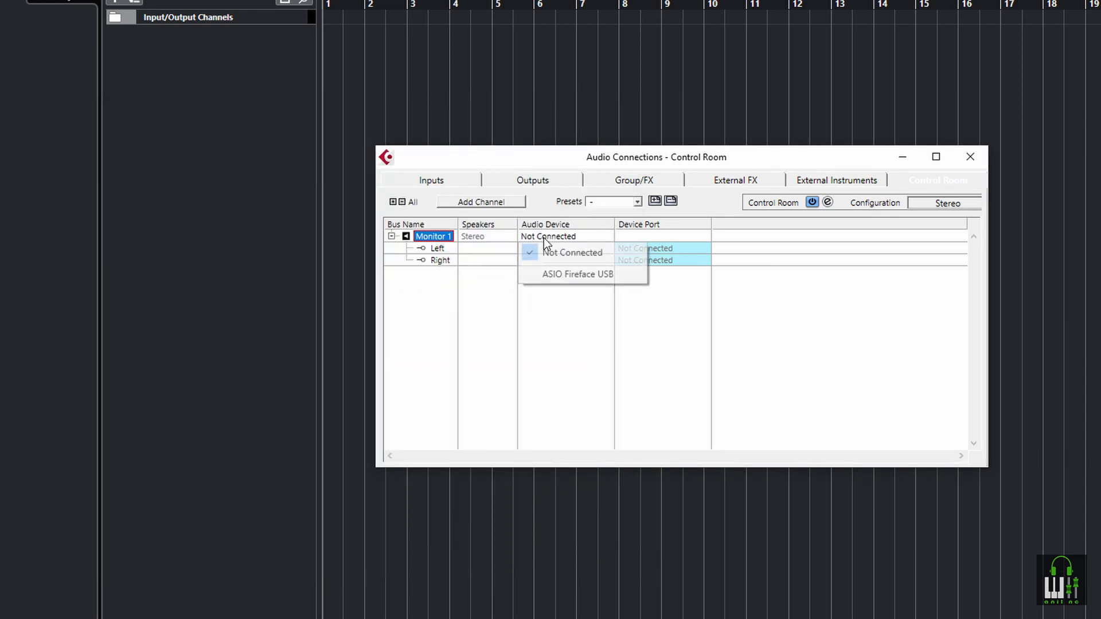
pyautogui.click(579, 273)
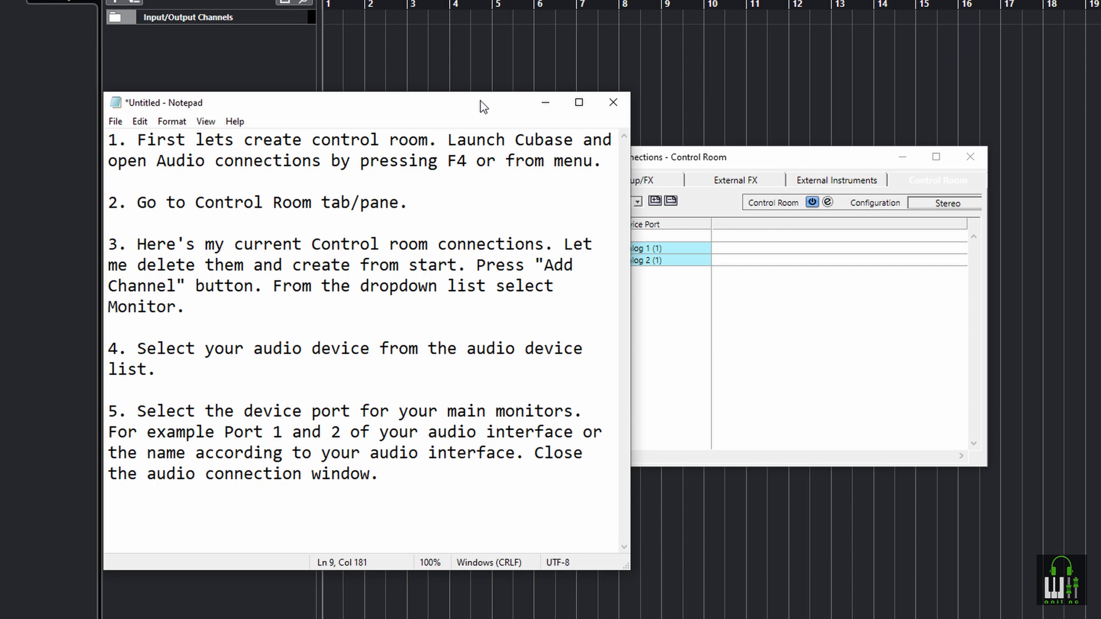
# Set Monitor 1's device ports to Analog 1 for the left channel and Analog 2 for the right channel
pyautogui.moveTo(484, 106); pyautogui.dragTo(731, 260)
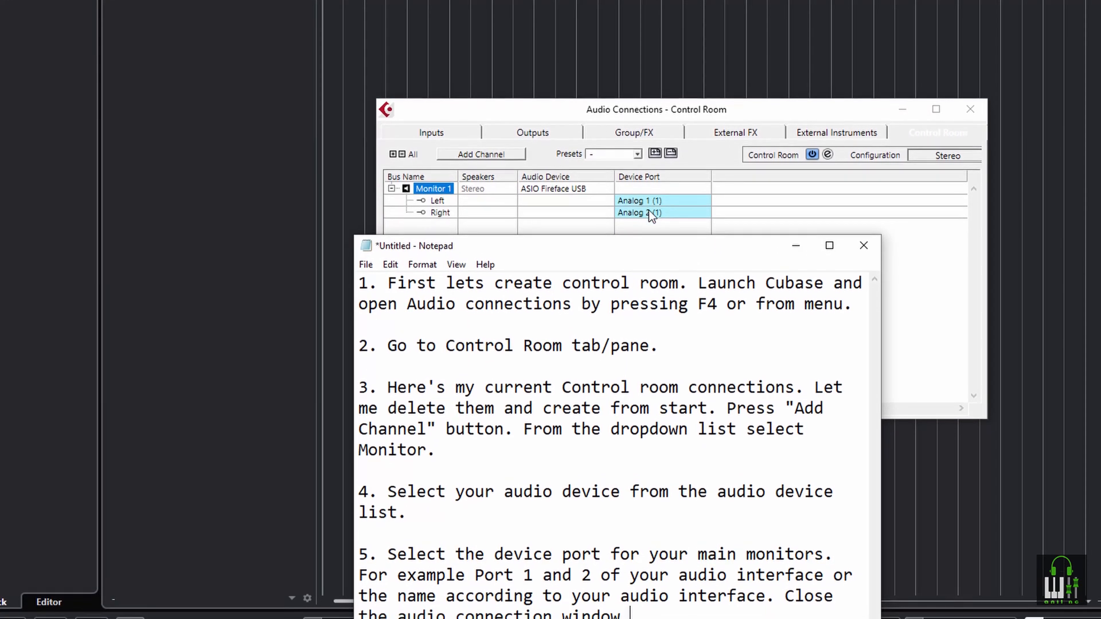
pyautogui.moveTo(660, 240); pyautogui.dragTo(445, 119)
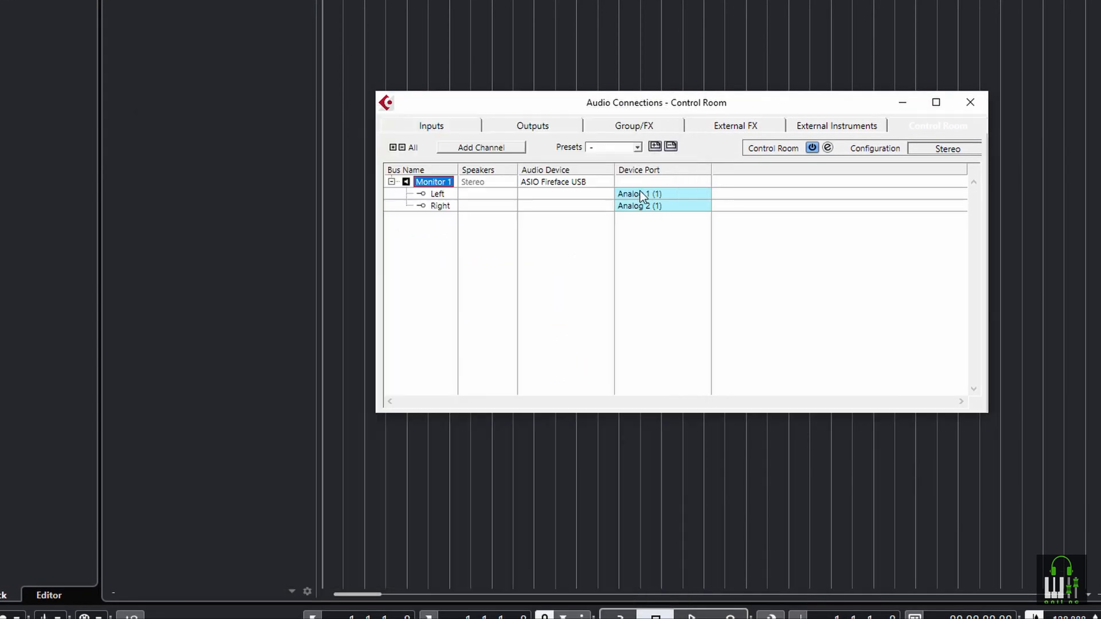
pyautogui.click(622, 194)
pyautogui.click(651, 232)
pyautogui.click(643, 206)
pyautogui.click(659, 259)
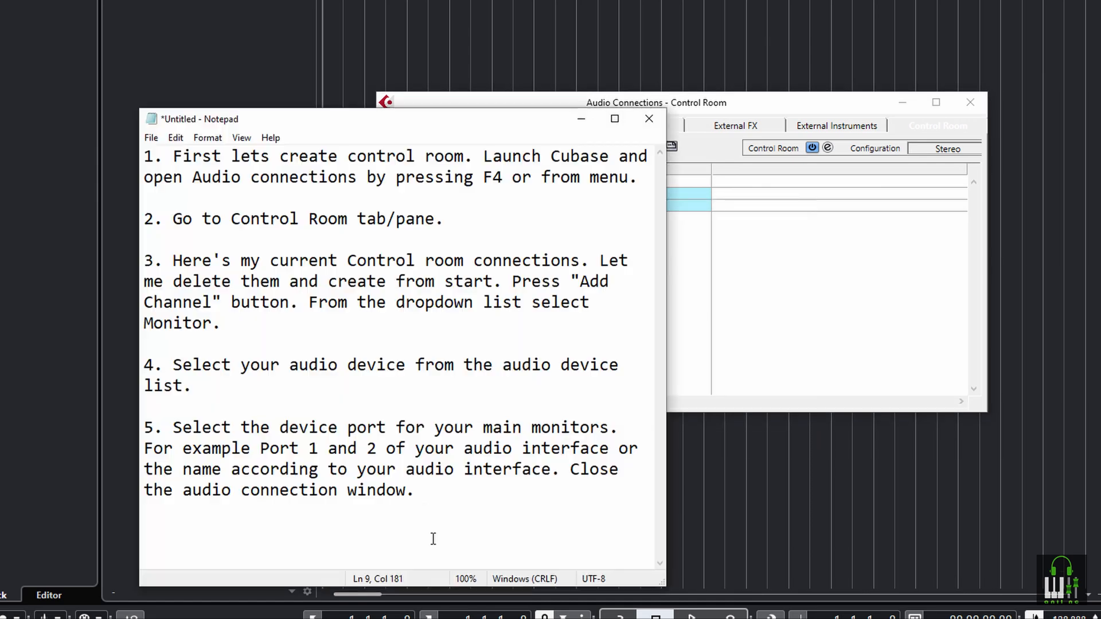
# Replace the notes with "6. Go to Studio Setup.", and in Cubase swap the Audio Connections window for Studio Setup
pyautogui.hotkey('ctrl', 'a')
pyautogui.write('6. Go to Studio Setup.')
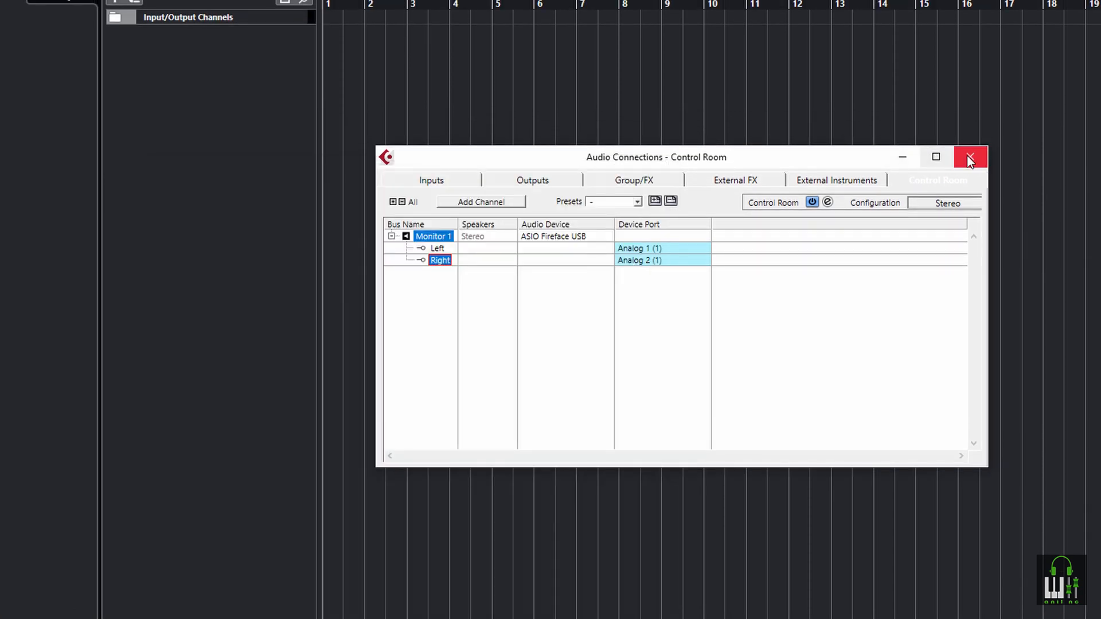
pyautogui.click(971, 132)
pyautogui.click(314, 173)
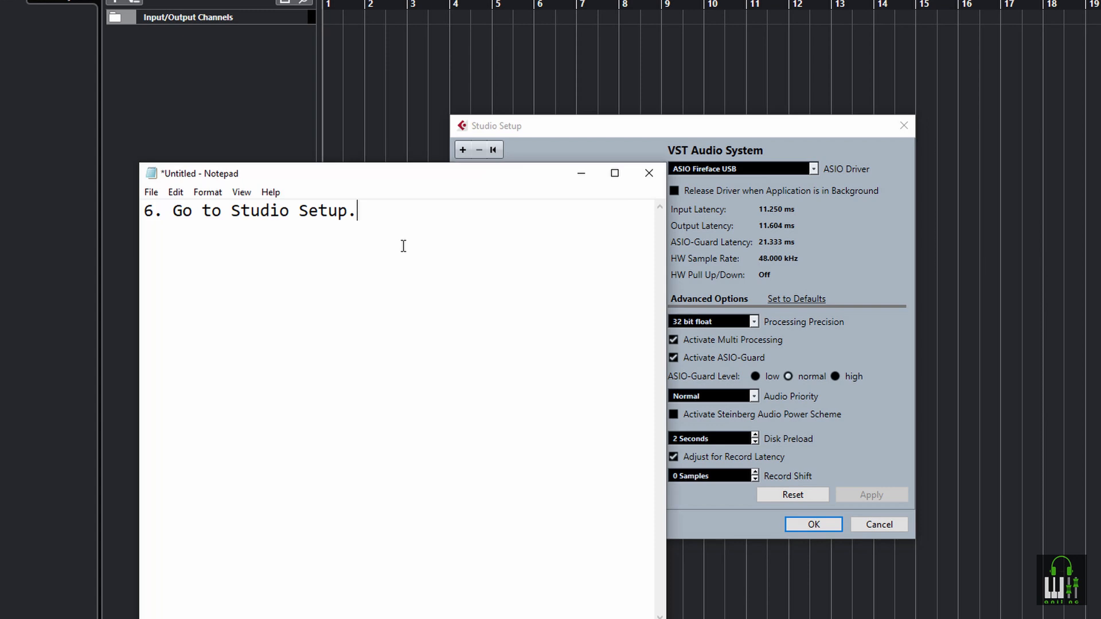
# Add the seventh instruction to the notes and add a Generic Remote device in Studio Setup
pyautogui.write('7. Click the plus \'+\' button to add a device, a list of devices will be open in the dropdown menu. Select "Generic Remote"')
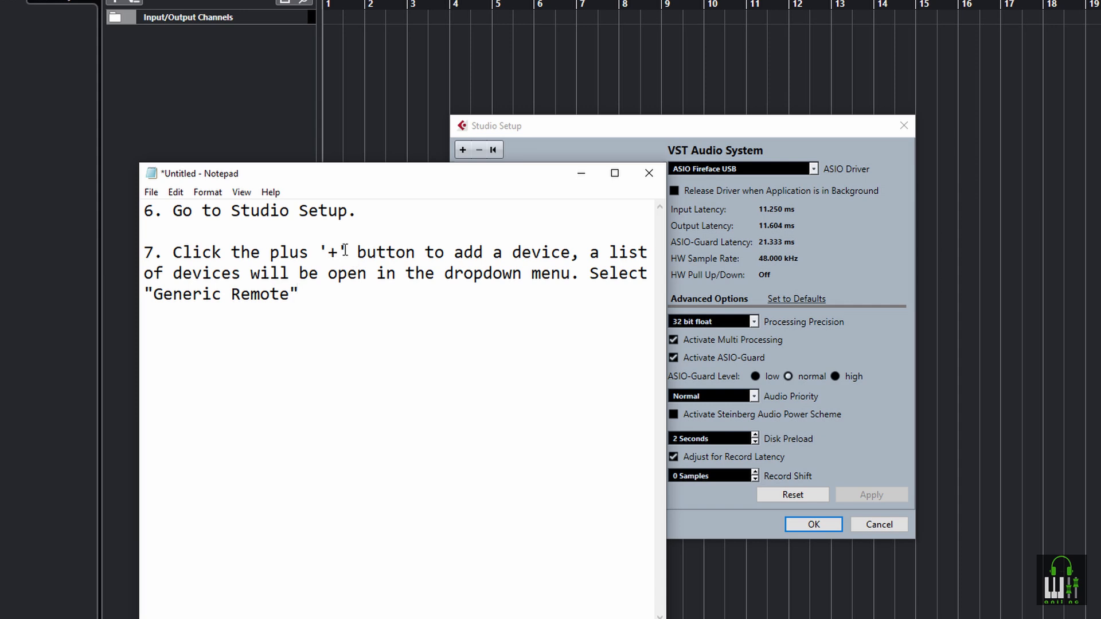
pyautogui.click(546, 125)
pyautogui.click(463, 150)
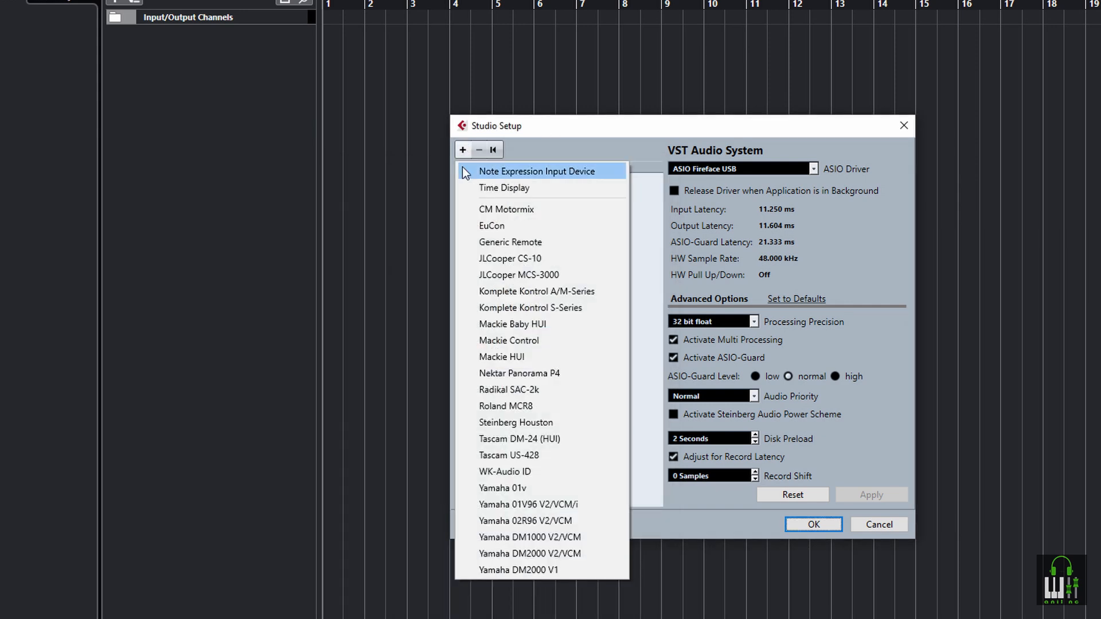
pyautogui.click(505, 242)
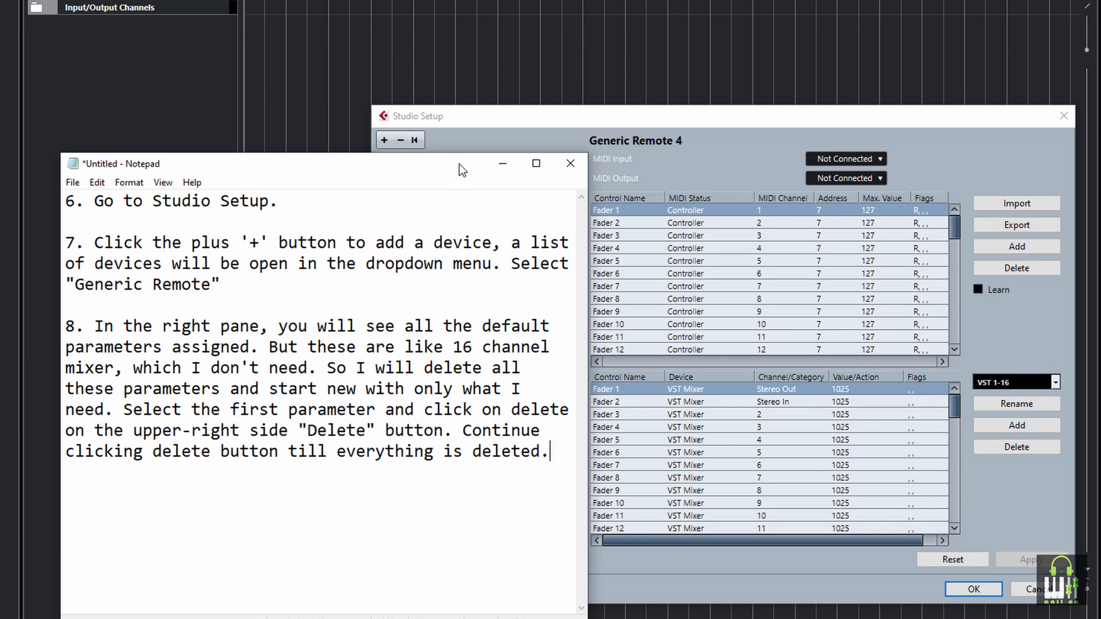
# Delete all the default control parameters of Generic Remote 4, starting from Fader 1
pyautogui.moveTo(459, 164); pyautogui.dragTo(397, 122)
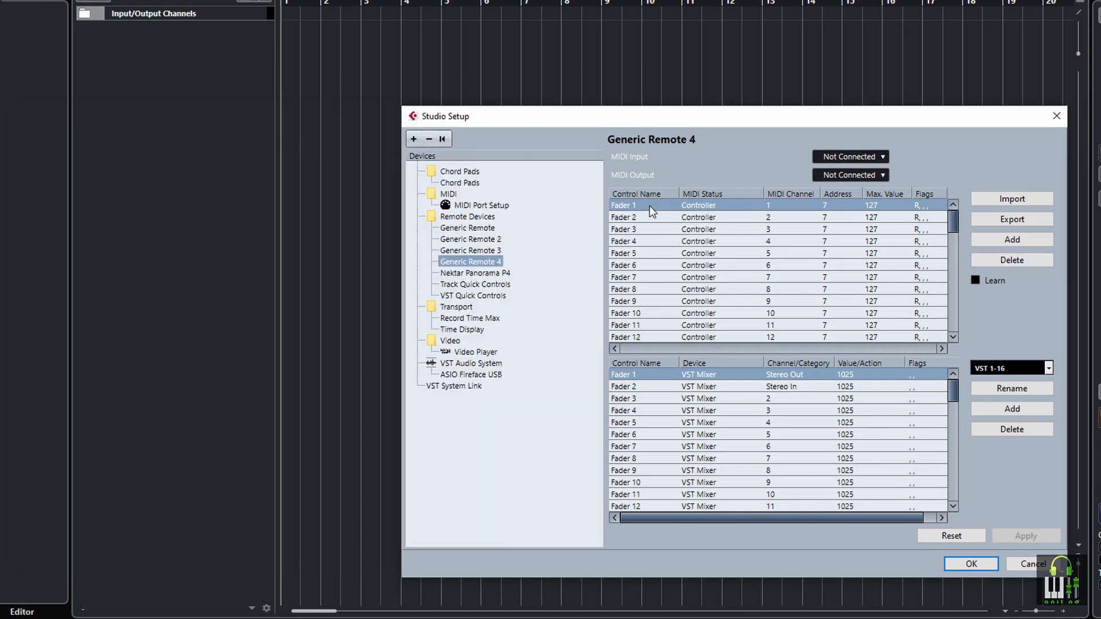
pyautogui.click(999, 259)
pyautogui.click(1000, 259)
pyautogui.click(999, 259)
pyautogui.click(999, 260)
pyautogui.click(999, 260)
pyautogui.click(1000, 259)
pyautogui.click(999, 260)
pyautogui.click(999, 259)
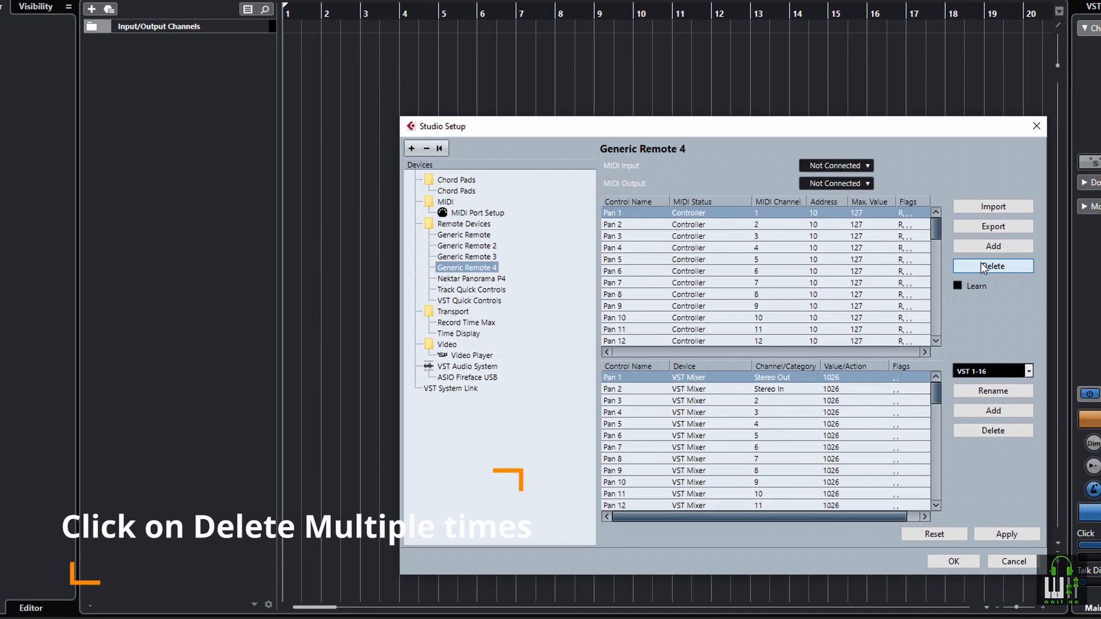
pyautogui.click(984, 267)
pyautogui.click(985, 267)
pyautogui.click(984, 267)
pyautogui.click(984, 267)
pyautogui.click(984, 267)
pyautogui.click(984, 268)
pyautogui.click(985, 267)
pyautogui.click(985, 267)
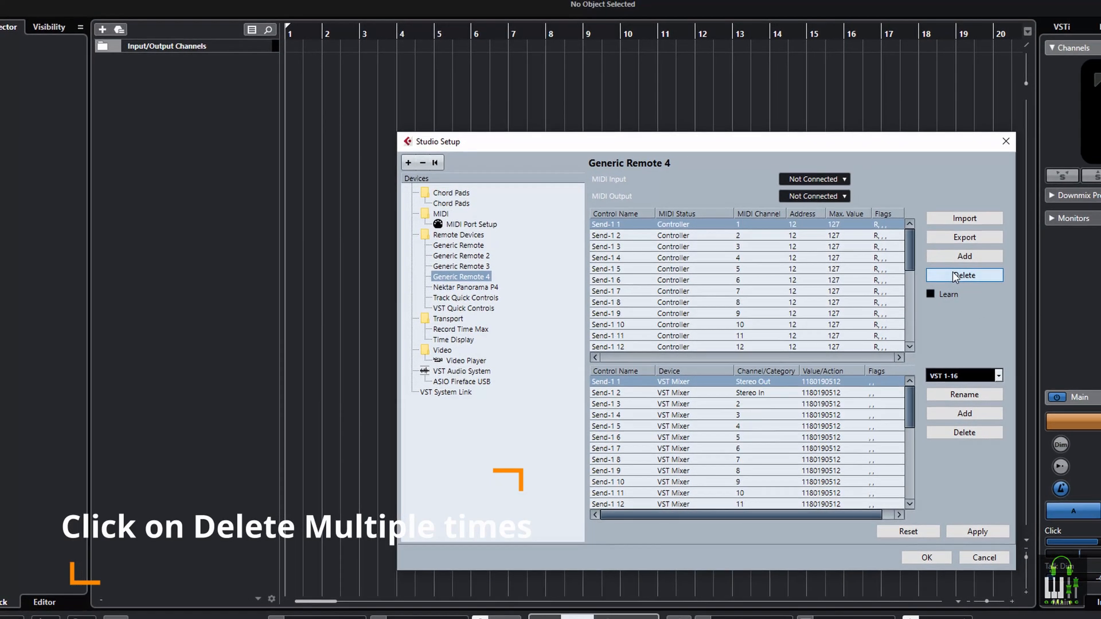
pyautogui.click(955, 277)
pyautogui.click(955, 277)
pyautogui.click(955, 277)
pyautogui.click(955, 277)
pyautogui.click(955, 277)
pyautogui.click(955, 277)
pyautogui.click(955, 277)
pyautogui.click(955, 277)
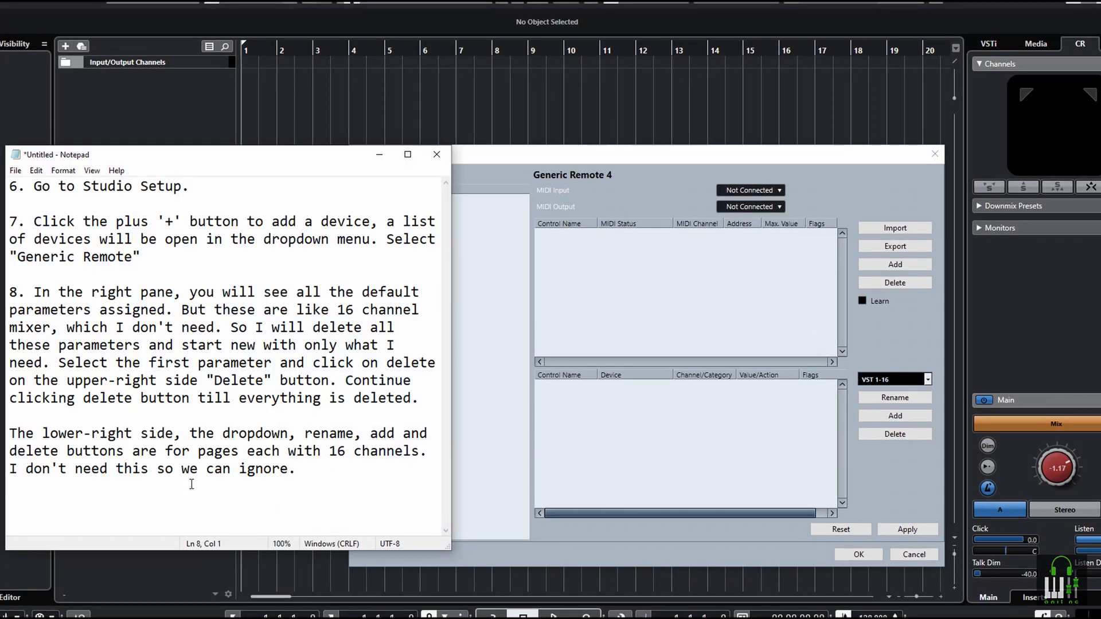
# Highlight the remark about ignoring the page controls, and clear all the text from the notes
pyautogui.moveTo(227, 433)
pyautogui.mouseDown()
pyautogui.moveTo(405, 435)
pyautogui.moveTo(162, 452)
pyautogui.moveTo(233, 454)
pyautogui.mouseUp()
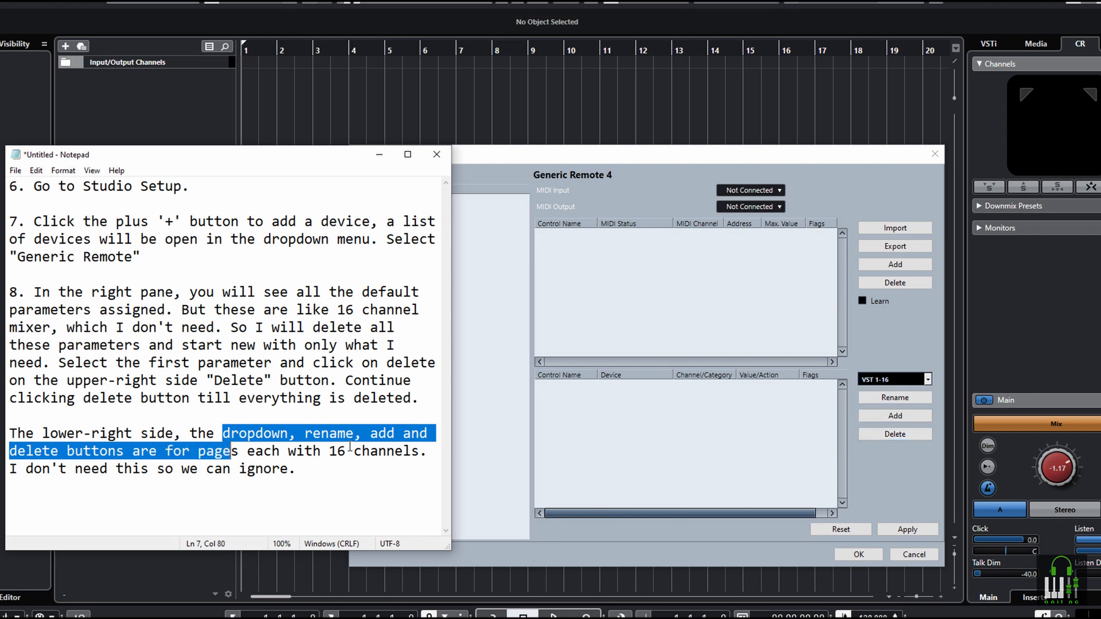
pyautogui.moveTo(236, 470); pyautogui.dragTo(298, 475)
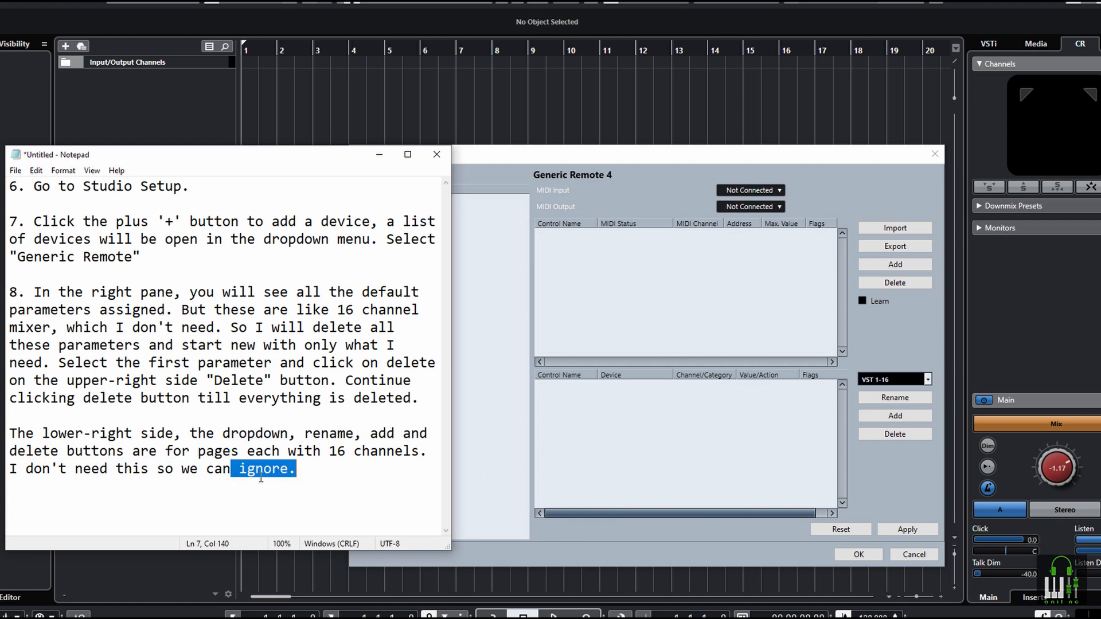
pyautogui.click(308, 481)
pyautogui.hotkey('ctrl', 'a')
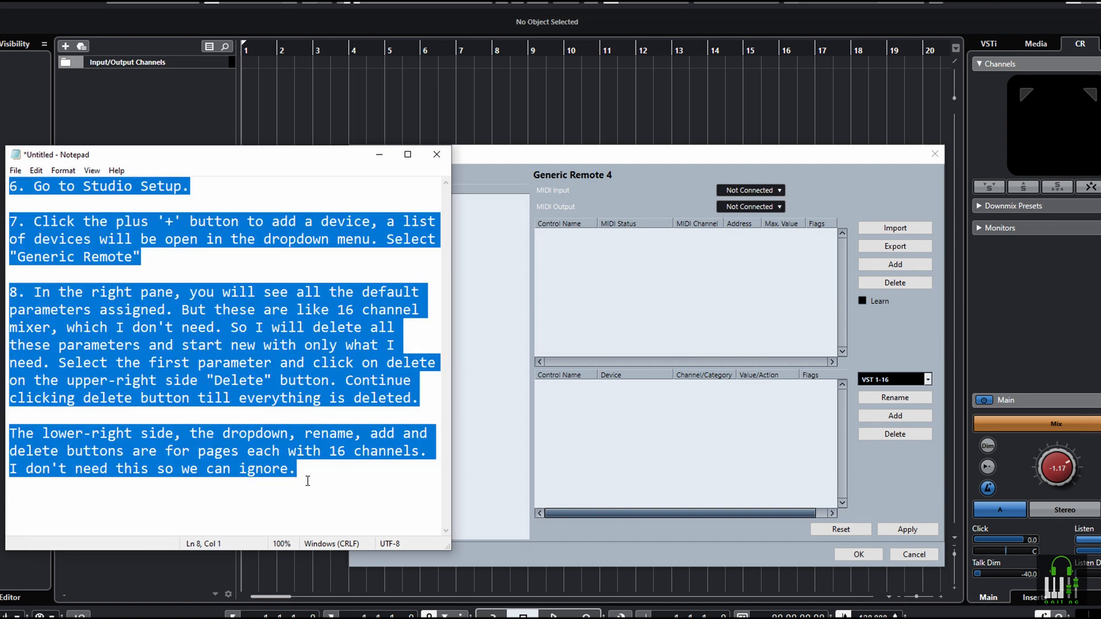
pyautogui.press('Delete')
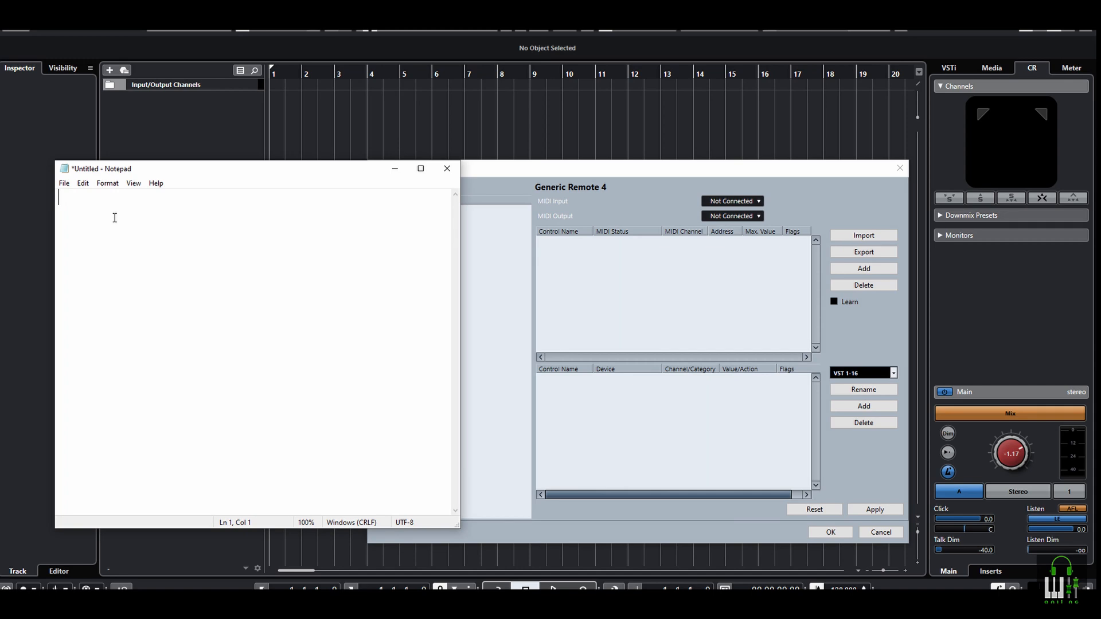
# Paste instruction 9 on assigning MIDI ports into the notes, and set Generic Remote 4's MIDI Input and Output to PANORAMA P4
pyautogui.write('9. Now assign your MIDI controller MIDI input and output. In my Panaroma P4 controller, the internal mode where I can assign to any parameters (MIDI CC#) are in the MIDI Port named as PANAROMA P4. So I select both MIDI in and out as this.')
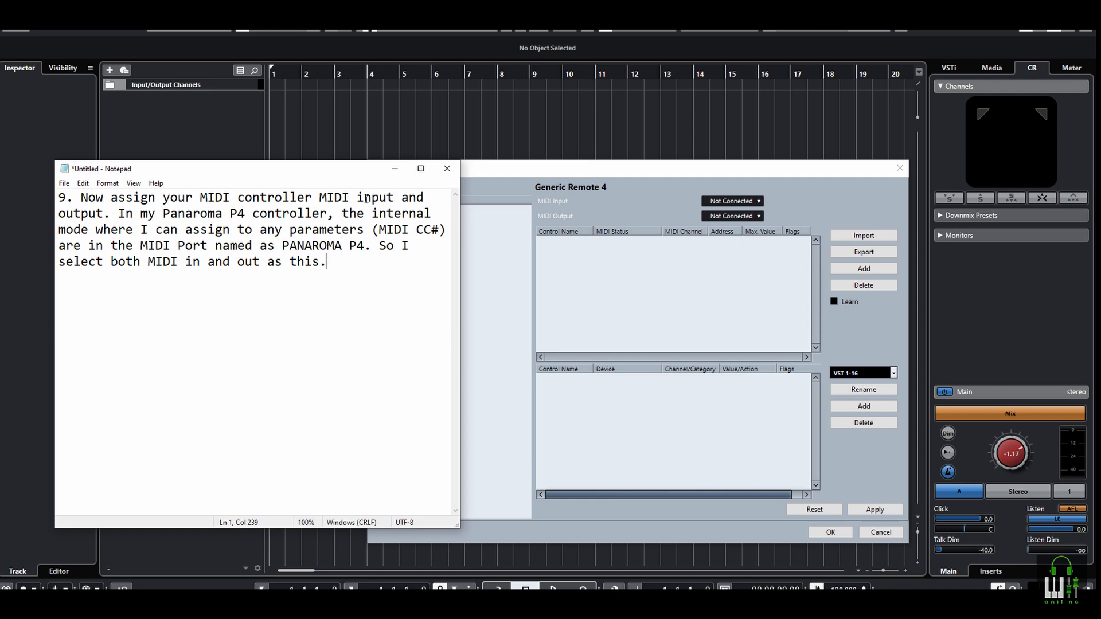
pyautogui.click(733, 201)
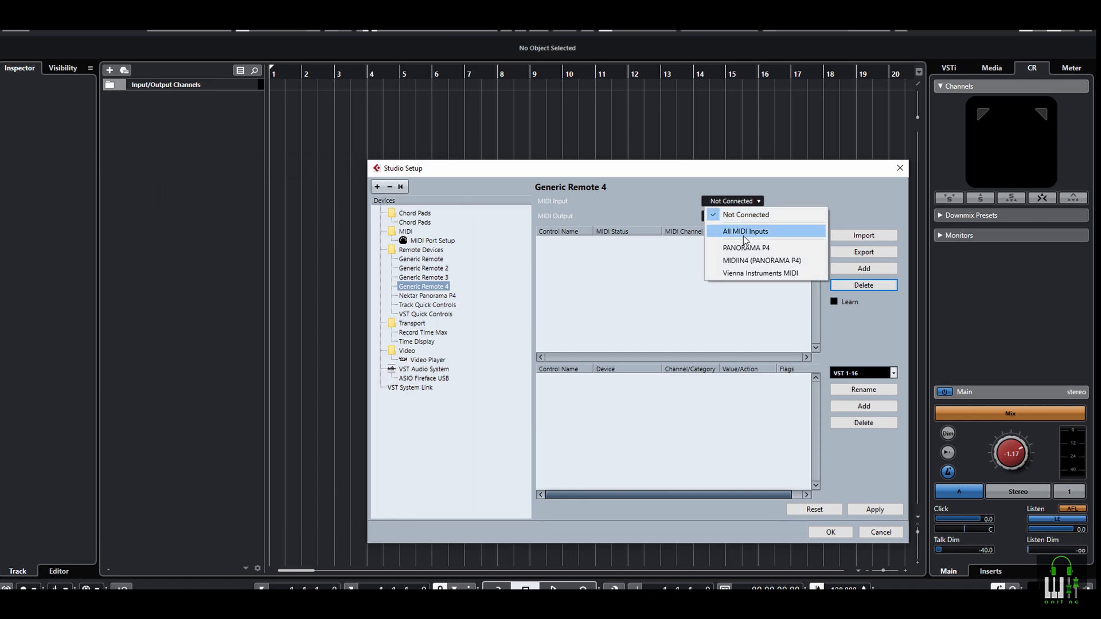
pyautogui.click(740, 248)
pyautogui.click(732, 216)
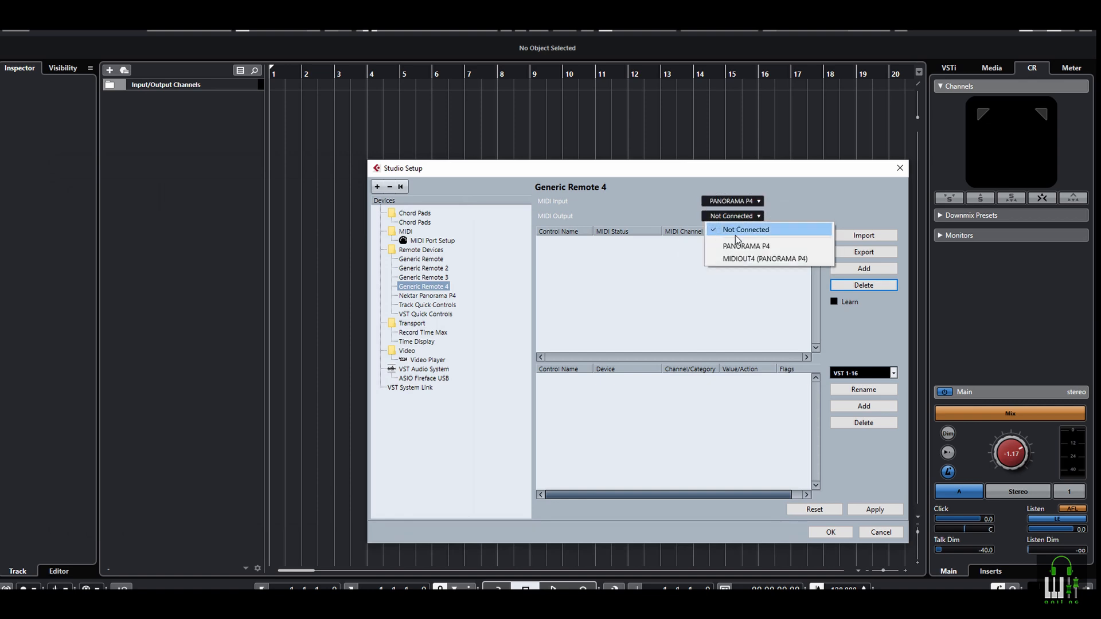
pyautogui.click(741, 246)
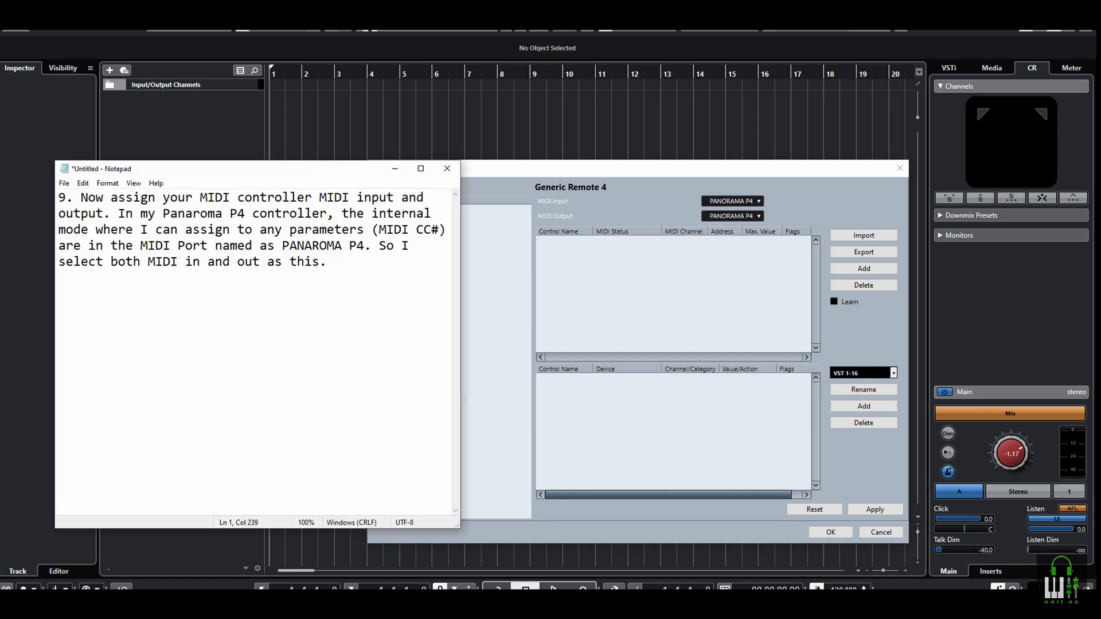
# Add instruction 10 on adding a parameter to the notes, and add a new control to Generic Remote 4's MIDI control list
pyautogui.press('Return')
pyautogui.press('Return')
pyautogui.write('10. Now click "Add" button on the upper-right side to add a parameter.')
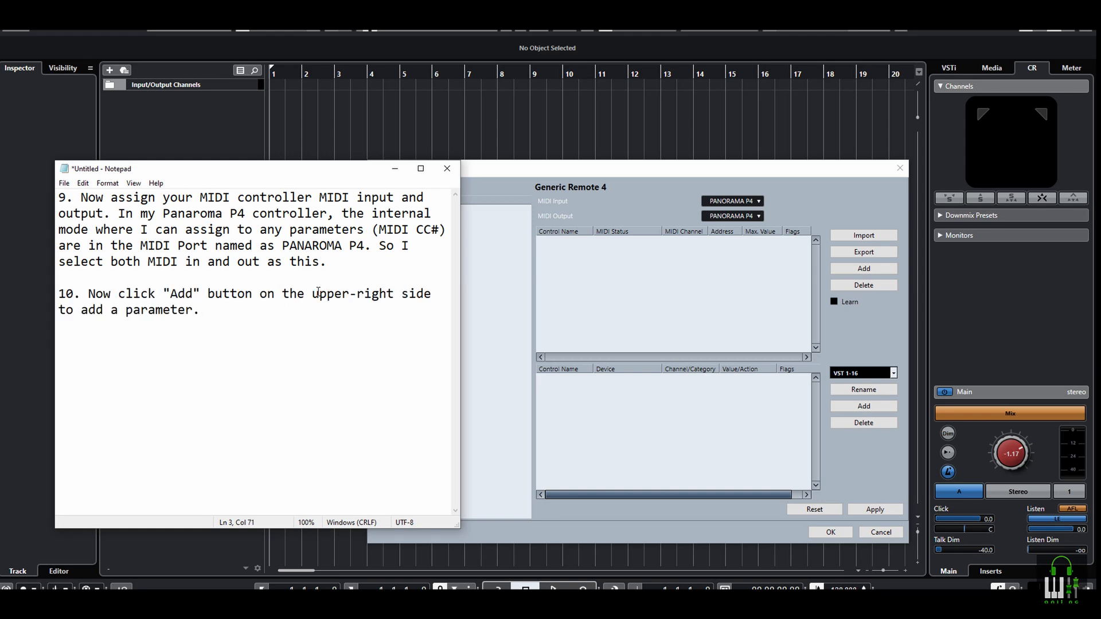
pyautogui.moveTo(318, 292); pyautogui.dragTo(432, 293)
pyautogui.doubleClick(181, 295)
pyautogui.click(869, 269)
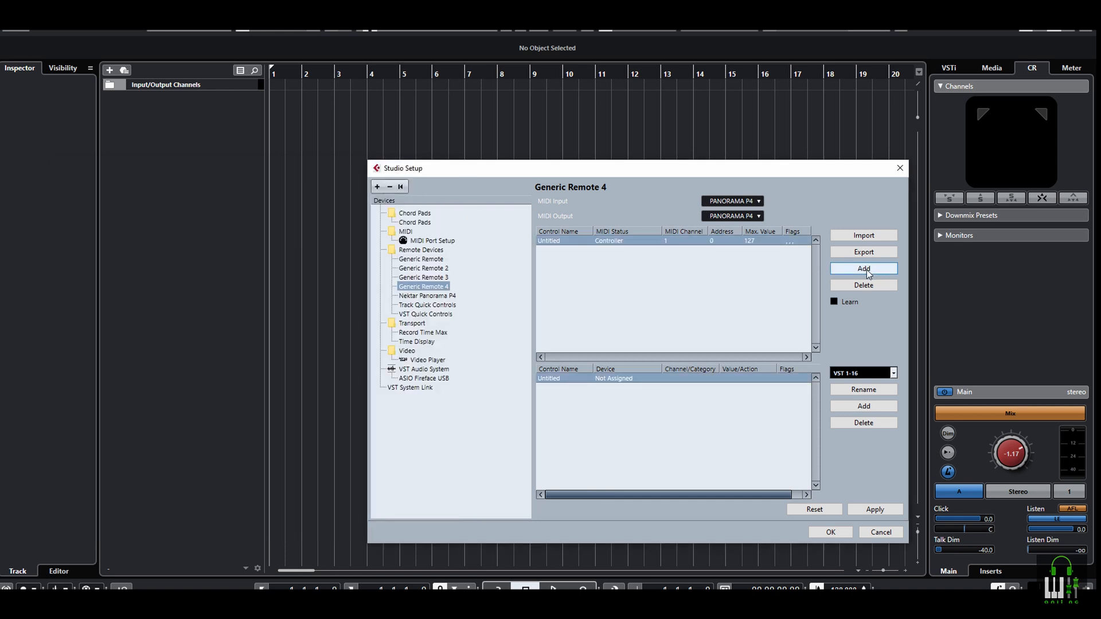
# Append instruction 11 on renaming the control to the notes, and highlight its words "rename" and "control name"
pyautogui.hotkey('alt', 'Tab')
pyautogui.click(228, 316)
pyautogui.press('Return')
pyautogui.press('Return')
pyautogui.write('11. Lets rename the control name. Double click the parameter under Control Name. Type Monitor Level or anything you wish.')
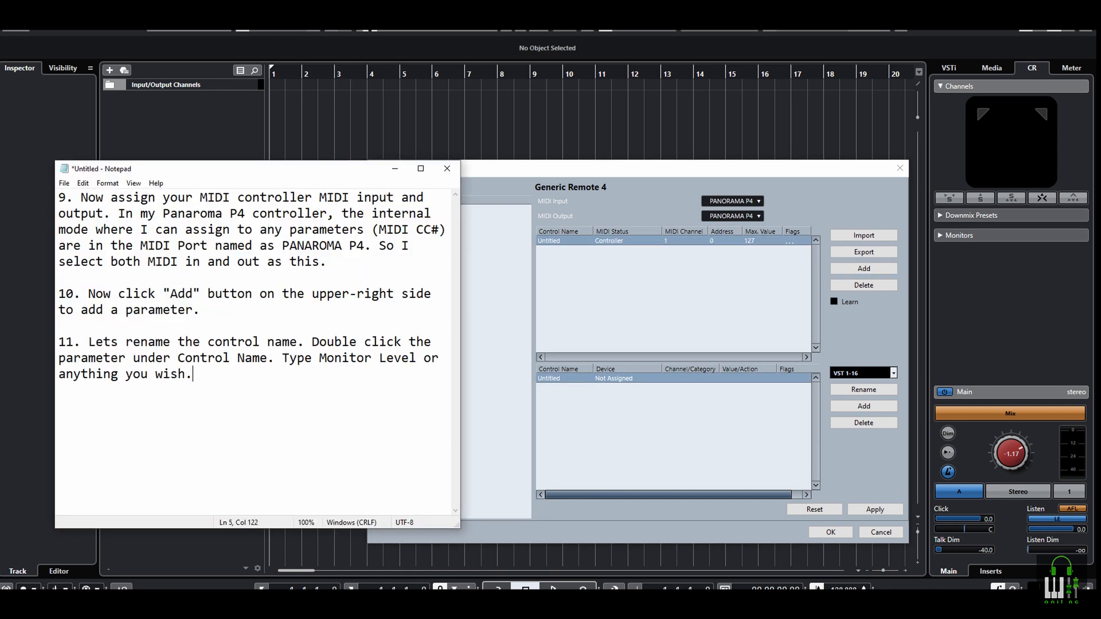
pyautogui.doubleClick(150, 342)
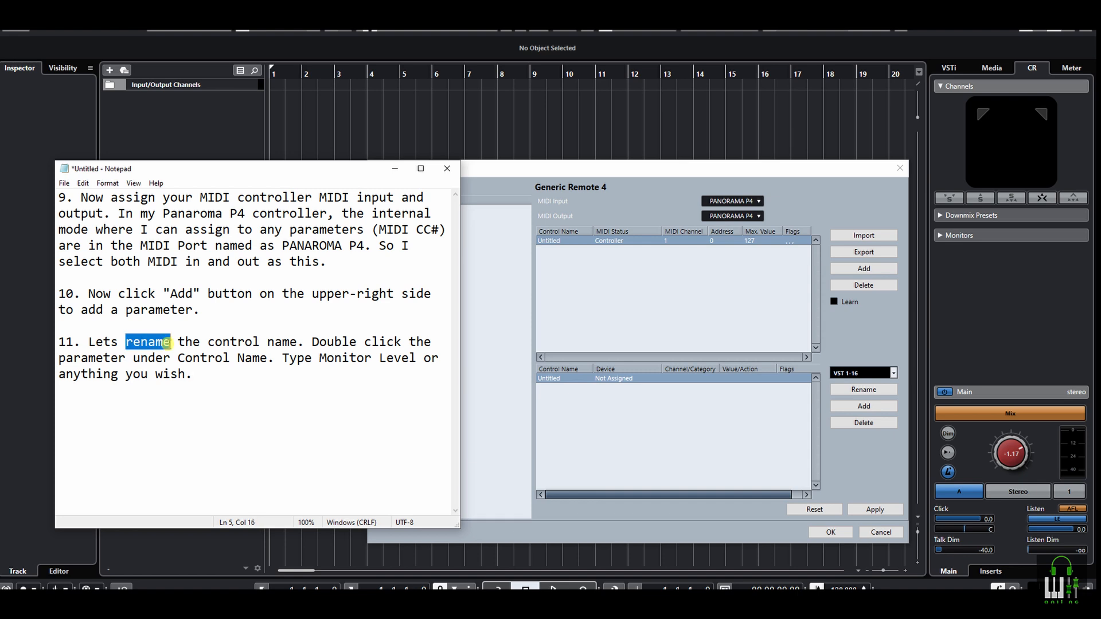
pyautogui.moveTo(214, 342); pyautogui.dragTo(297, 342)
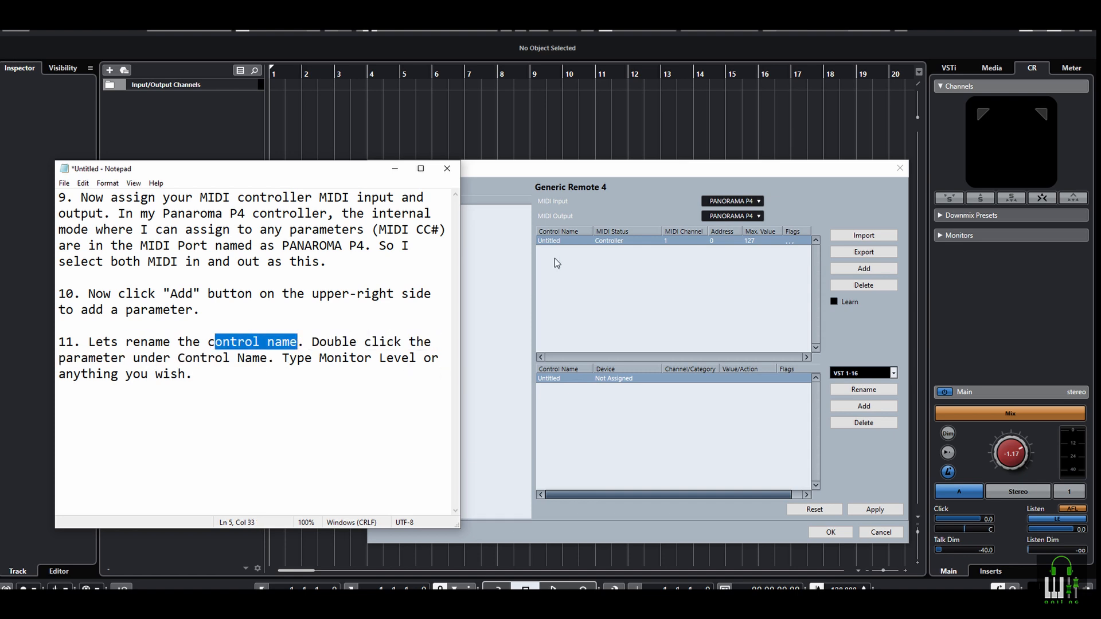
# Rename the untitled control of Generic Remote 4 to Monitor Level
pyautogui.click(560, 240)
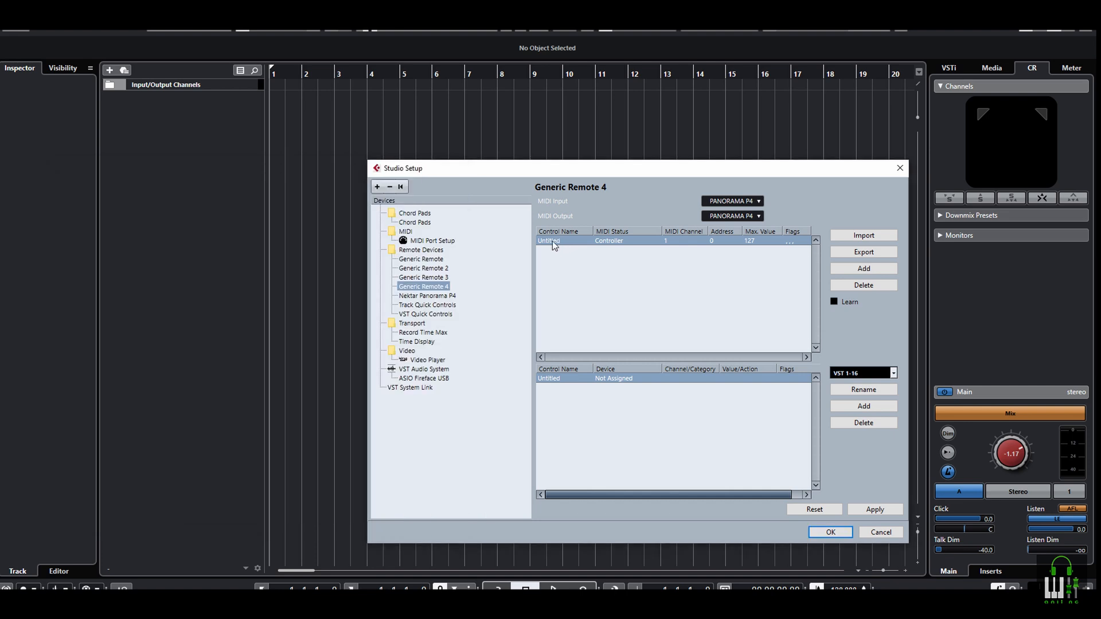
pyautogui.doubleClick(552, 241)
pyautogui.write('evel')
pyautogui.press('Return')
# Append instruction 12 on choosing the MIDI Status to the notes, correcting "seect" to "select"
pyautogui.hotkey('alt', 'Tab')
pyautogui.click(219, 378)
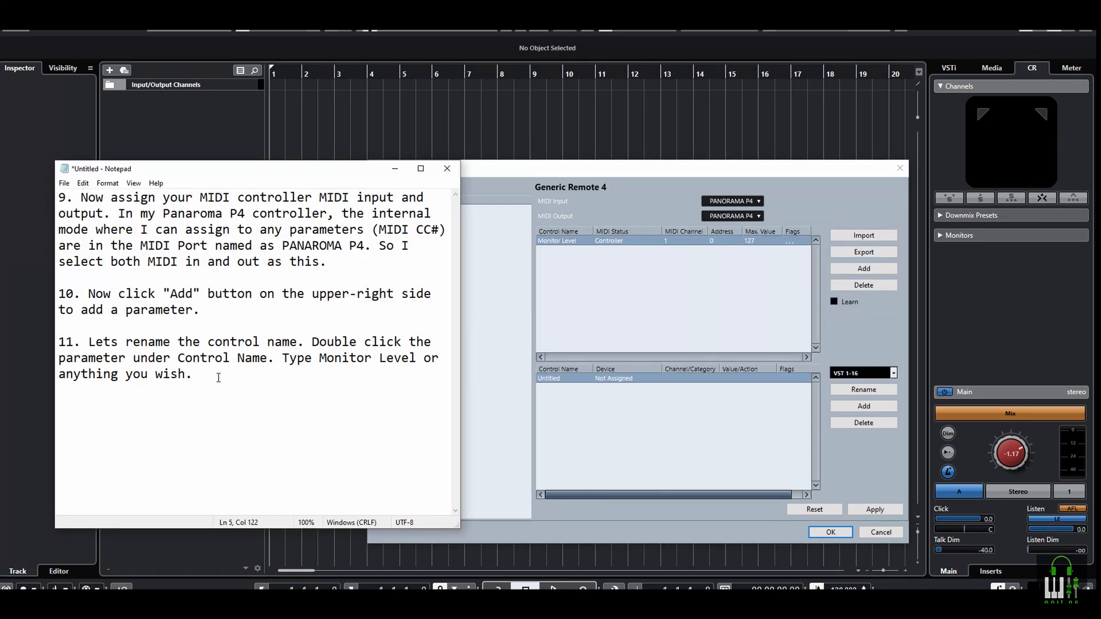
pyautogui.press('Return')
pyautogui.press('Return')
pyautogui.write('12. Click under MIDI Status, seect Controller from the list.')
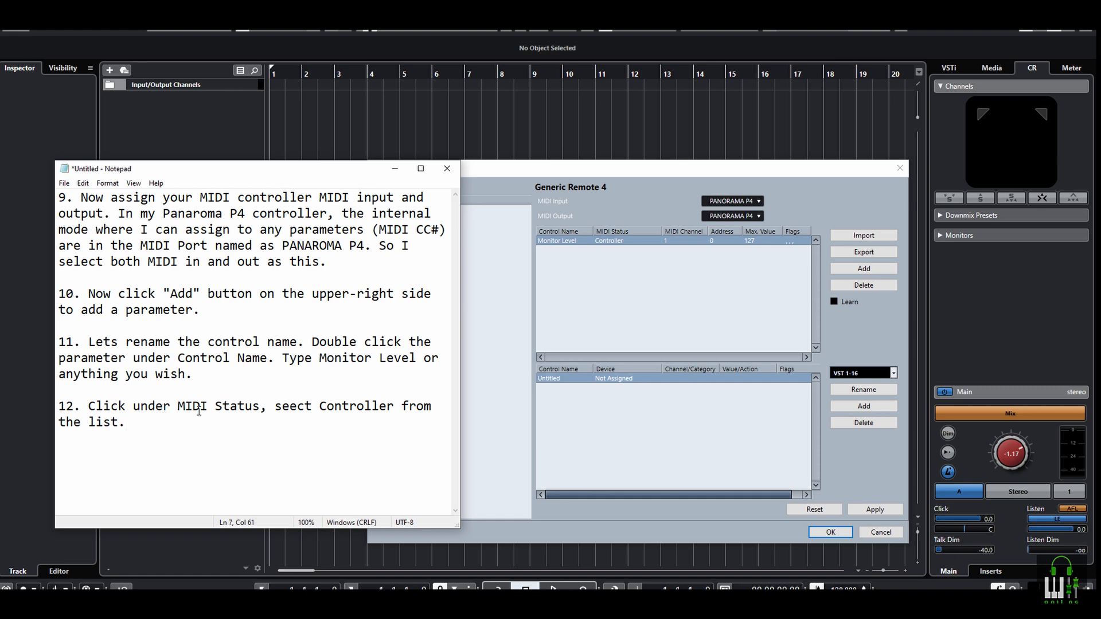
pyautogui.write('l')
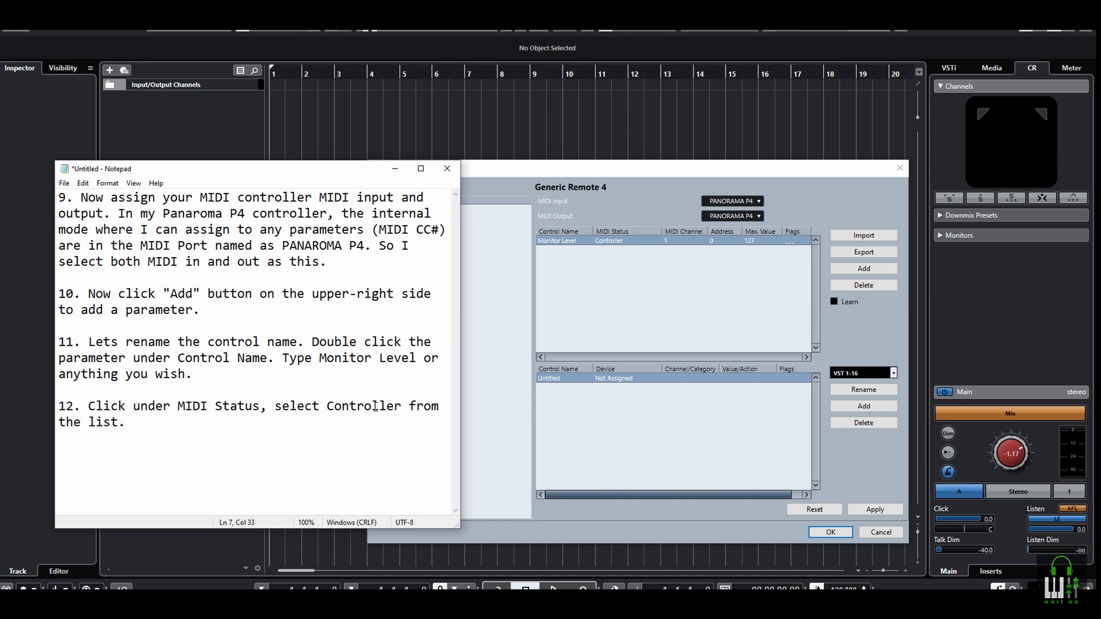
# Set the Monitor Level control's MIDI Status to Controller
pyautogui.click(611, 258)
pyautogui.click(611, 241)
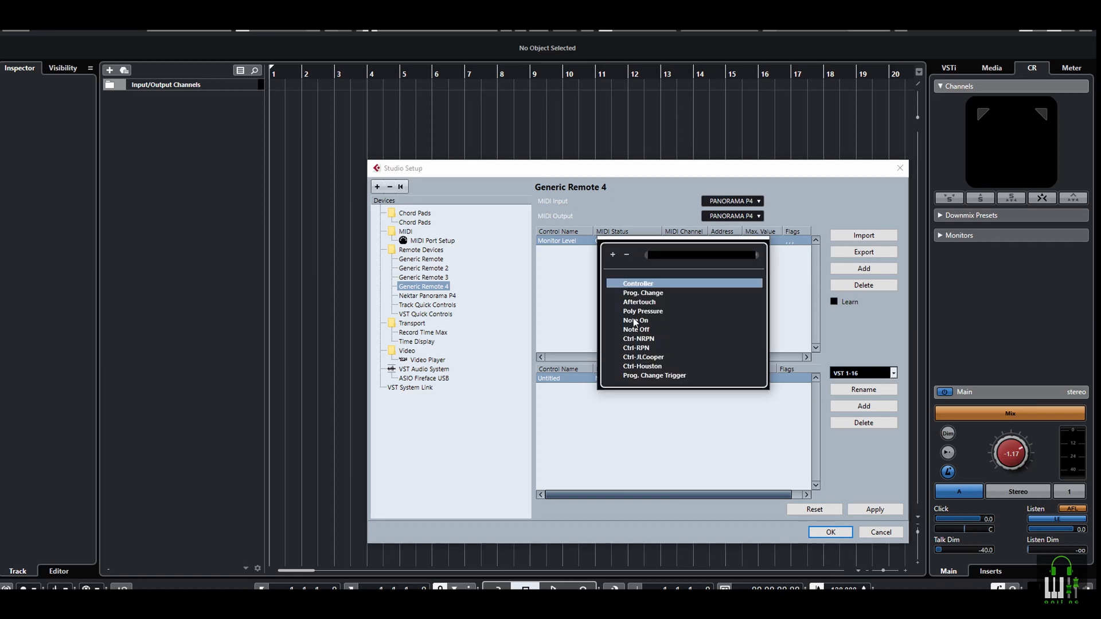
pyautogui.click(638, 283)
# Append "13. Keep MIDI Channel as 1." to the notes
pyautogui.hotkey('alt', 'Tab')
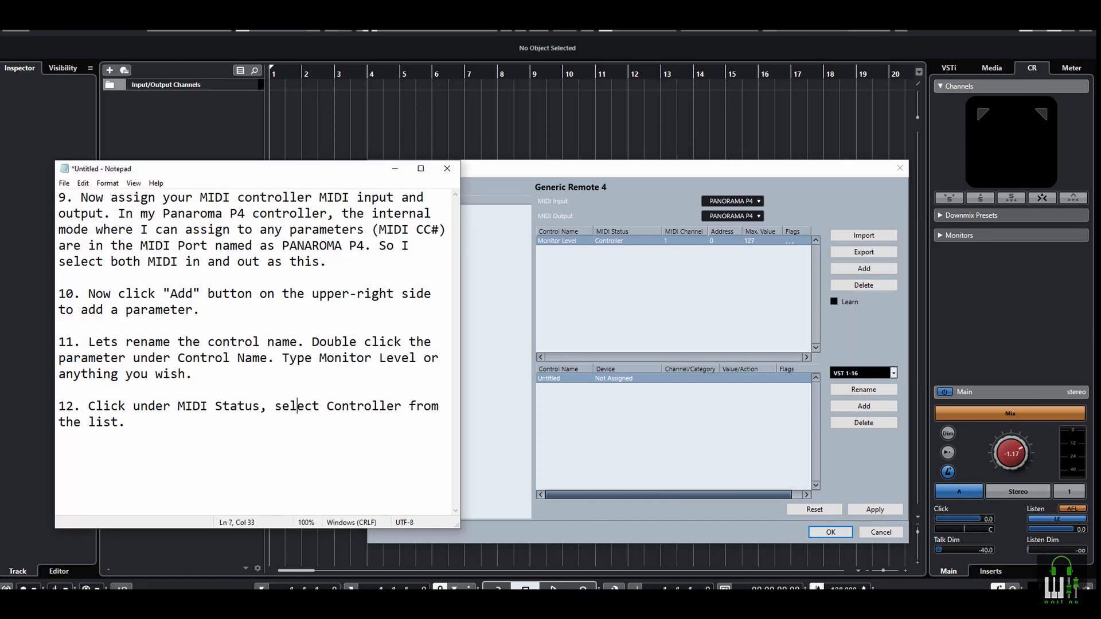
pyautogui.press('Return')
pyautogui.press('Return')
pyautogui.write('13. Keep MIDI Channel as 1.')
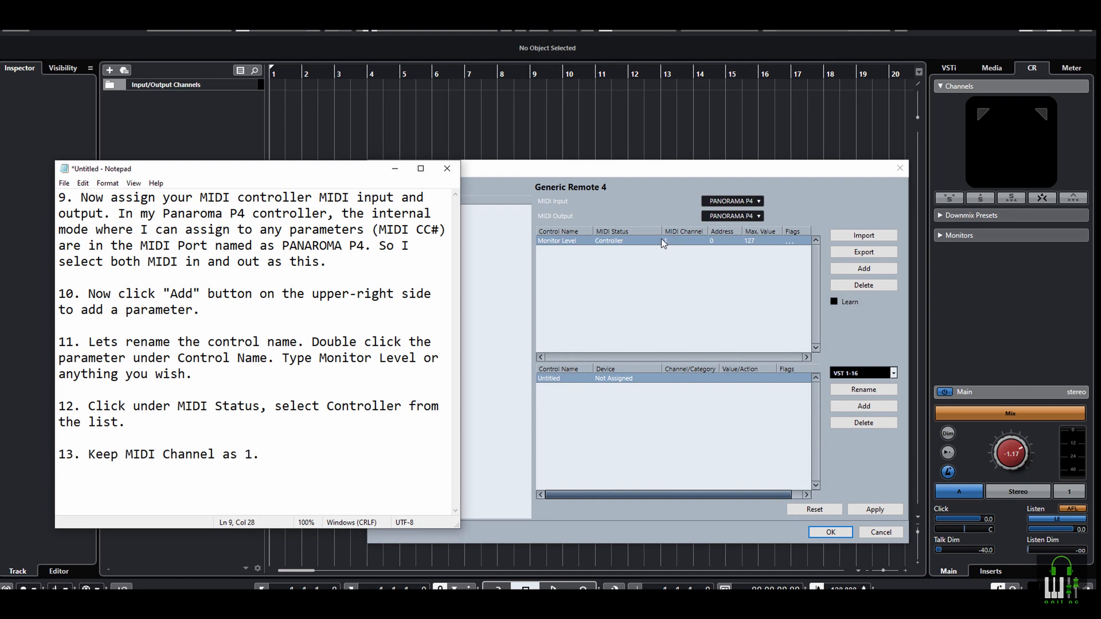
# Replace the notes with instruction 14 on the address and Learn feature, and highlight the mentions of Learn and its checkbox
pyautogui.hotkey('ctrl', 'a')
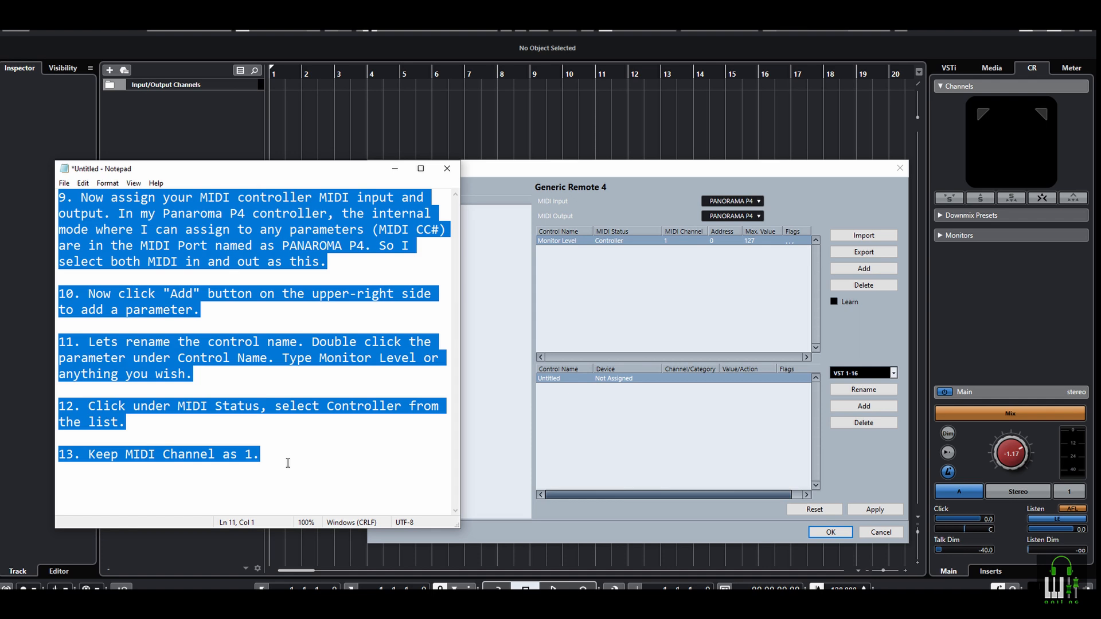
pyautogui.press('Delete')
pyautogui.write('14. Address is what MIDI CC#. You can type in the CC number if you know which number. However, we can use Learn feature. Enable the checkbox on Learn on the right side to learn and disable after you got it. Or else it keep learning whatever you press.')
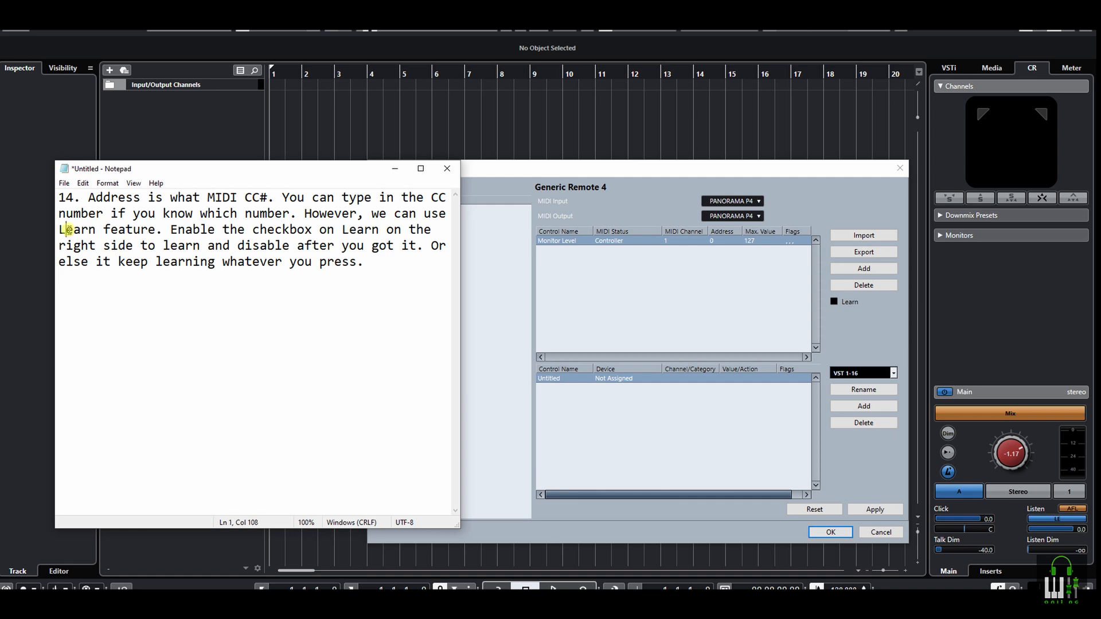
pyautogui.moveTo(66, 230); pyautogui.dragTo(100, 231)
pyautogui.moveTo(246, 229); pyautogui.dragTo(372, 235)
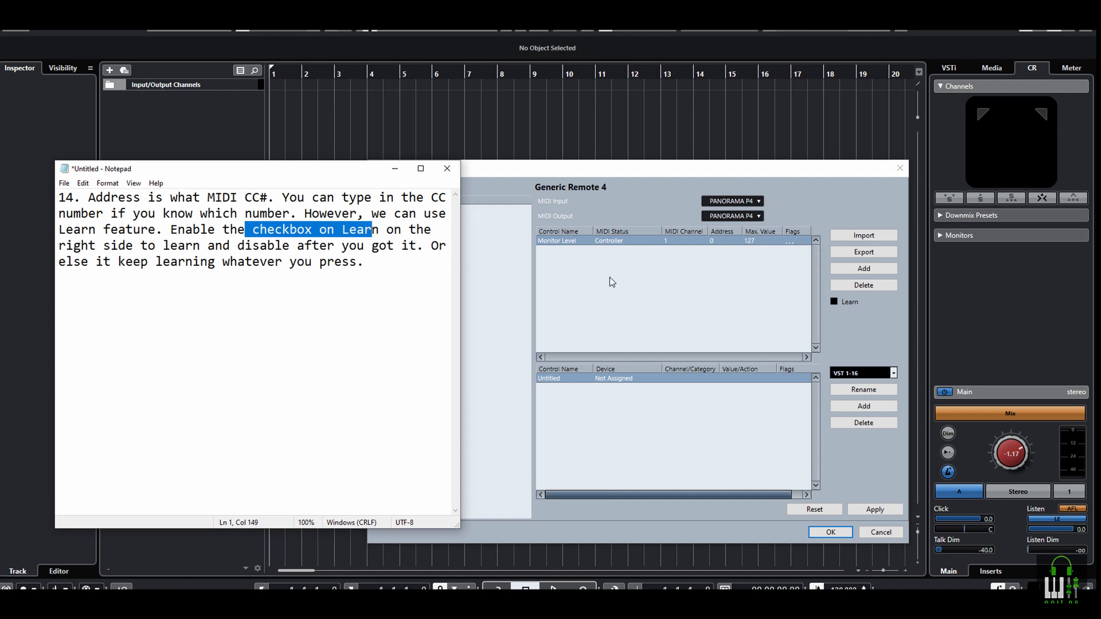
# Set the Monitor Level control's address to 1 and enable Learn
pyautogui.click(854, 316)
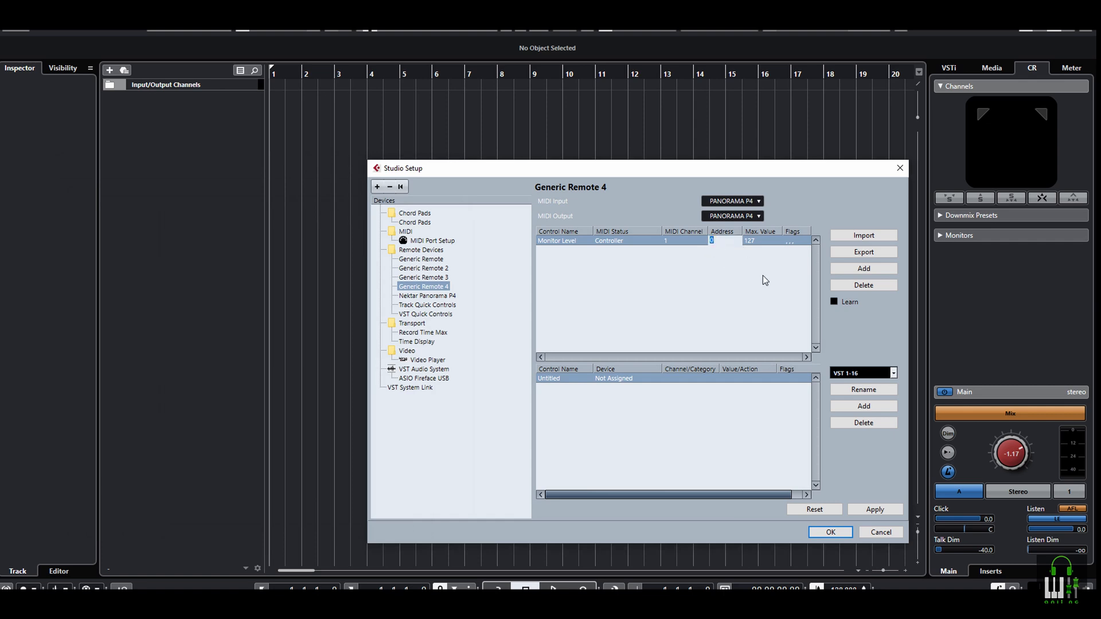
pyautogui.write('1')
pyautogui.press('Return')
# Add the line "Move your controller.." below instruction 14 in the notes
pyautogui.hotkey('alt', 'Tab')
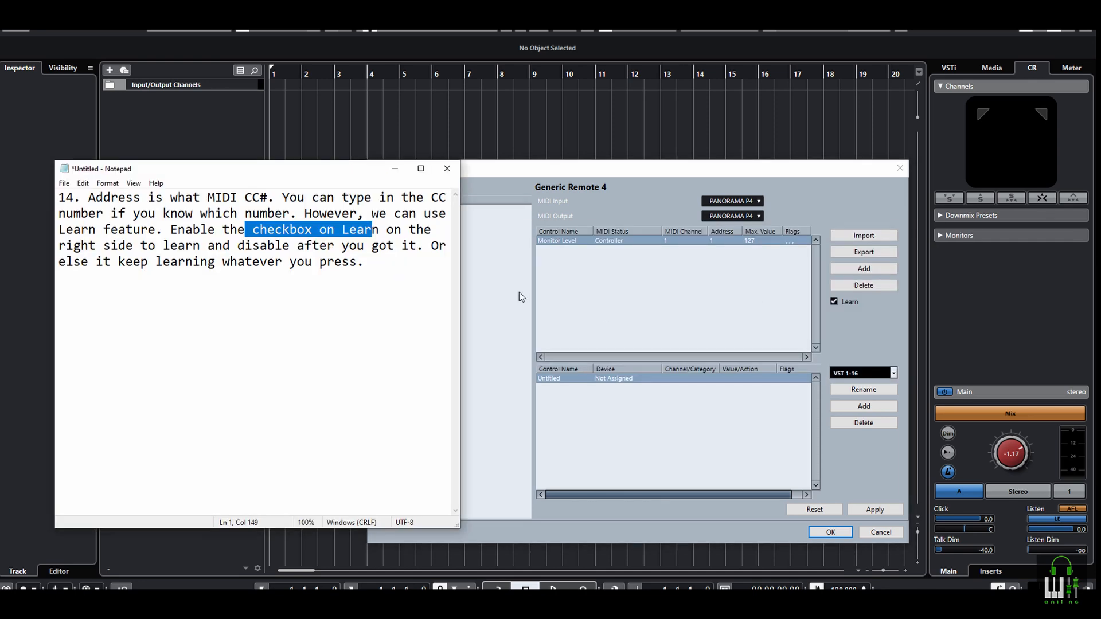
pyautogui.click(379, 265)
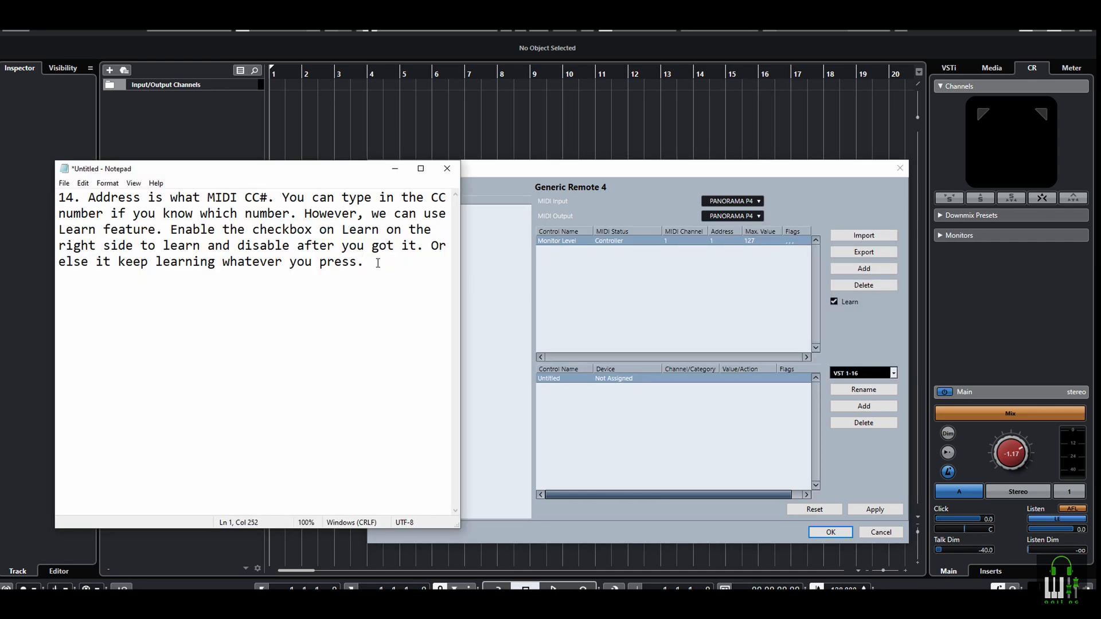
pyautogui.press('Return')
pyautogui.press('Return')
pyautogui.write('Move your controller')
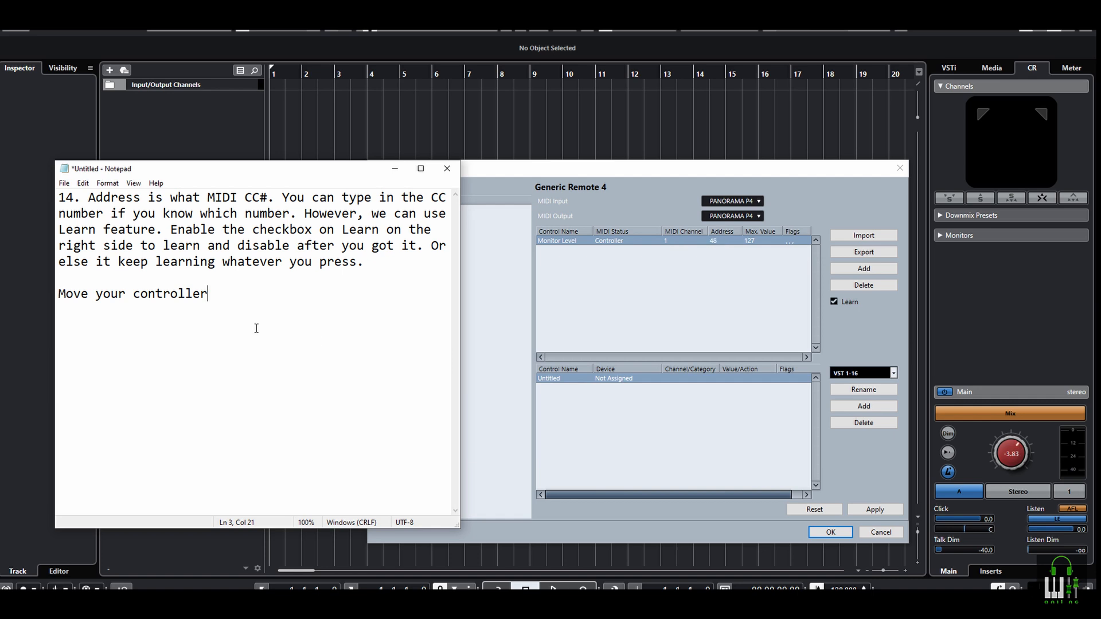
pyautogui.write('..')
# Add the paragraph on learning a fader or knob to the notes, highlight its last sentence, and disable Learn in Generic Remote 4
pyautogui.press('Return')
pyautogui.press('Return')
pyautogui.write('So once you enable Learn checkbox, move a fader/knob in your midi controller which you want to use for controlling monitor level. Once you got the MIDI CC number under the Address, disable the Learn checkbox.')
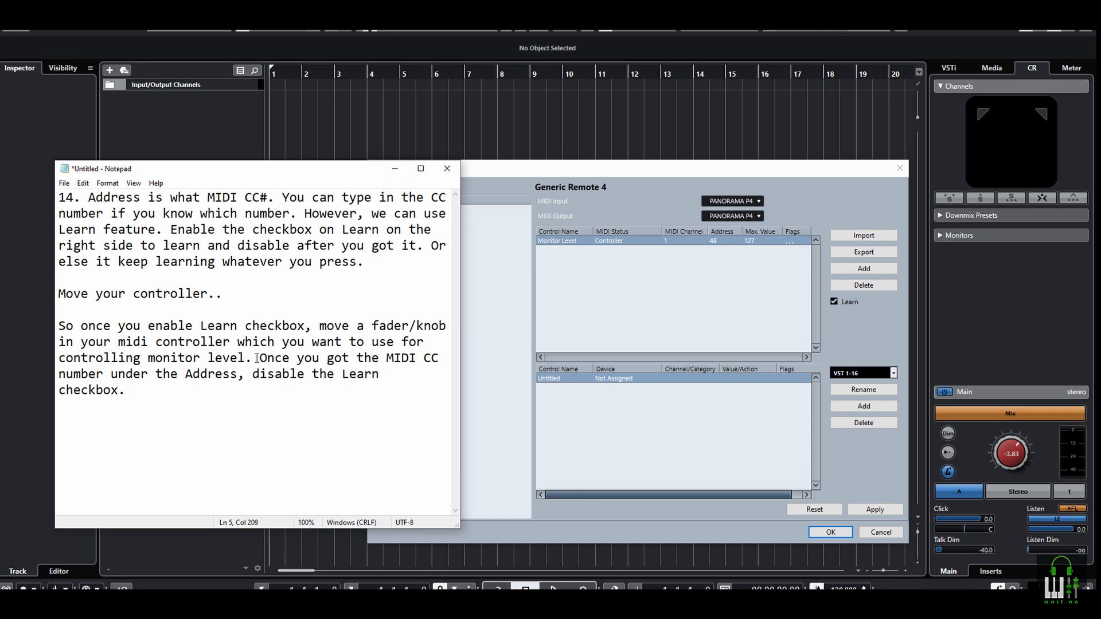
pyautogui.moveTo(261, 357); pyautogui.dragTo(356, 394)
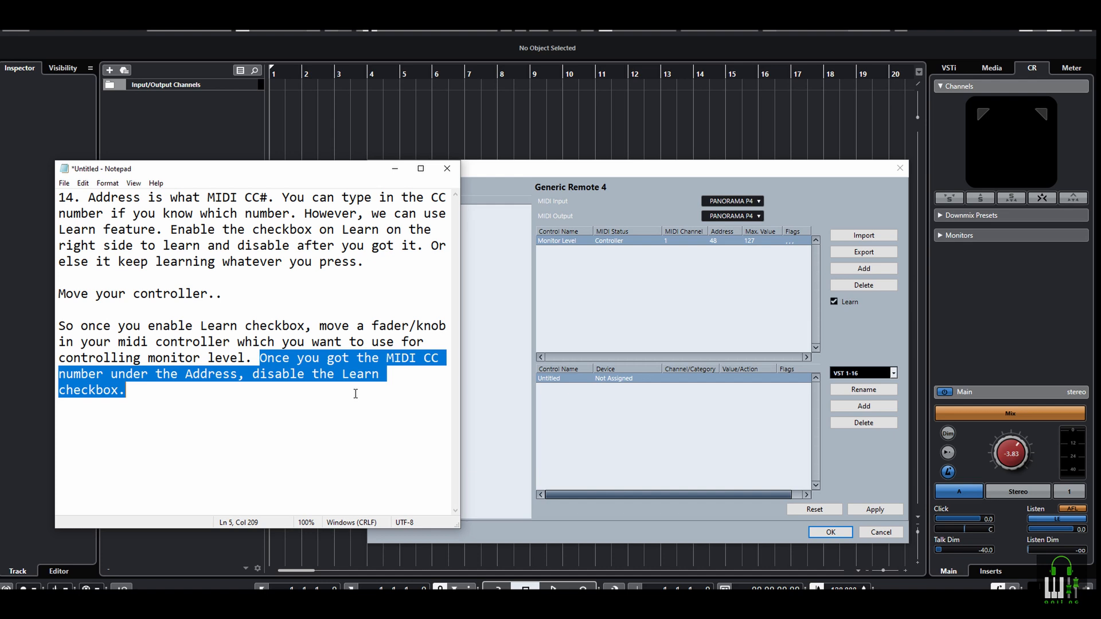
pyautogui.click(312, 397)
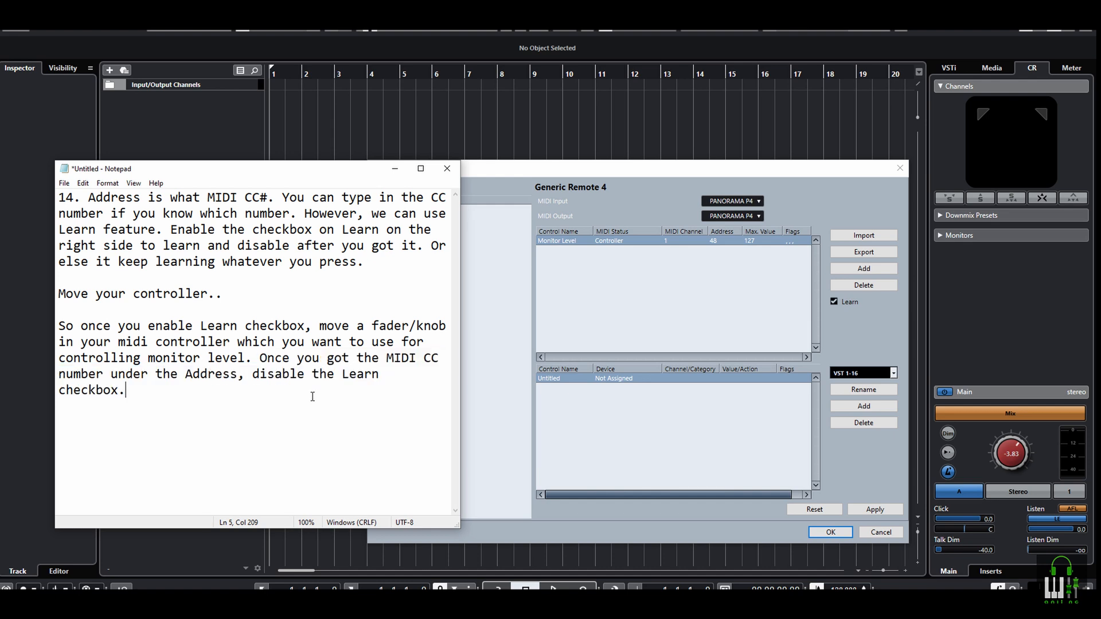
pyautogui.click(833, 302)
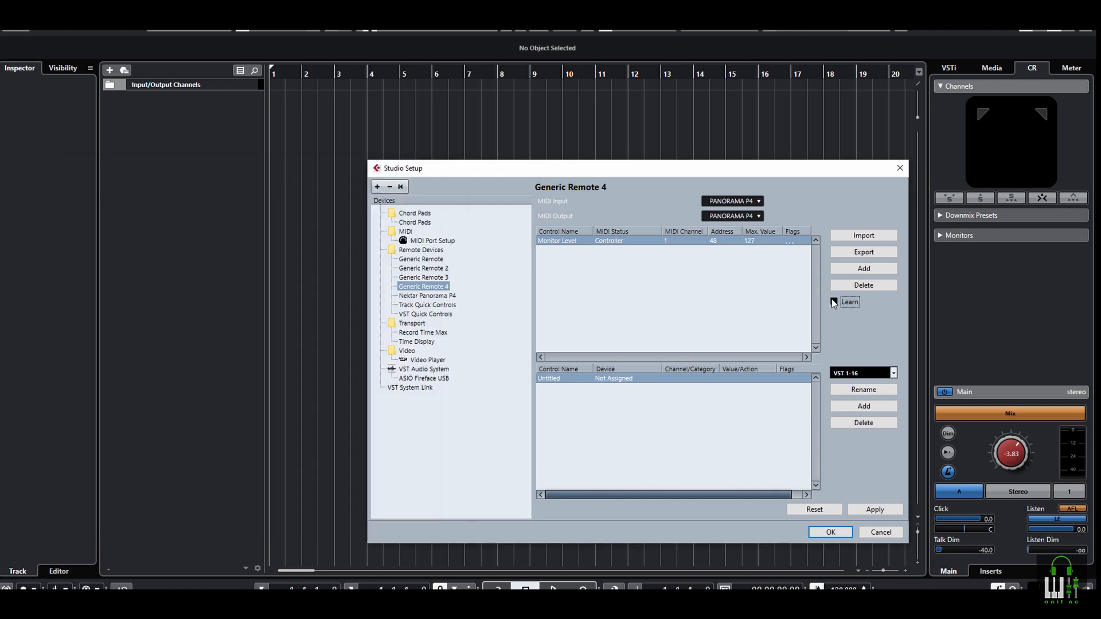
# Append instruction 15 on selecting the device to the notes, and highlight "VST Control Room" in it
pyautogui.hotkey('alt', 'Tab')
pyautogui.press('Return')
pyautogui.press('Return')
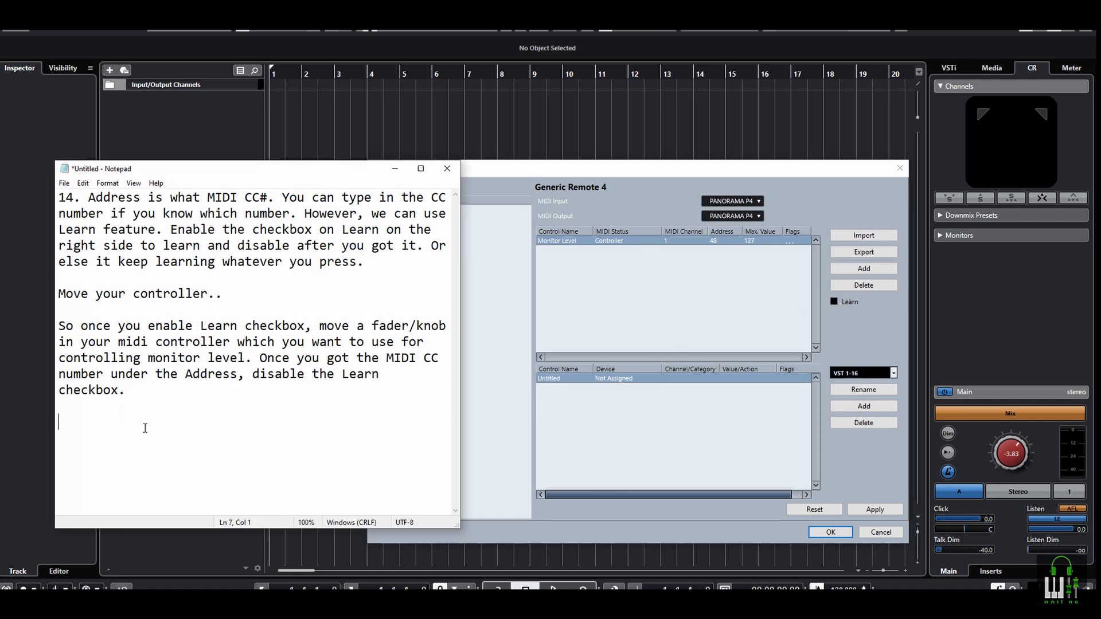
pyautogui.write('15. Now on the bottom pane, select this parameter, once you select it should show the control name. Select "VST Control Room" by clicking under the device dropdown.')
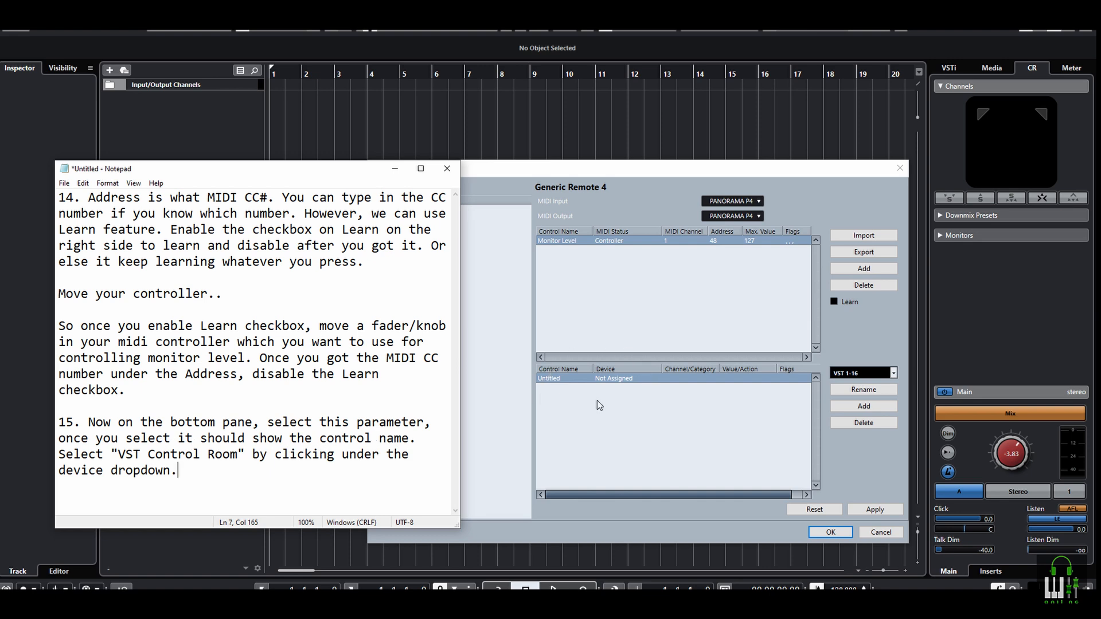
pyautogui.moveTo(128, 457); pyautogui.dragTo(223, 457)
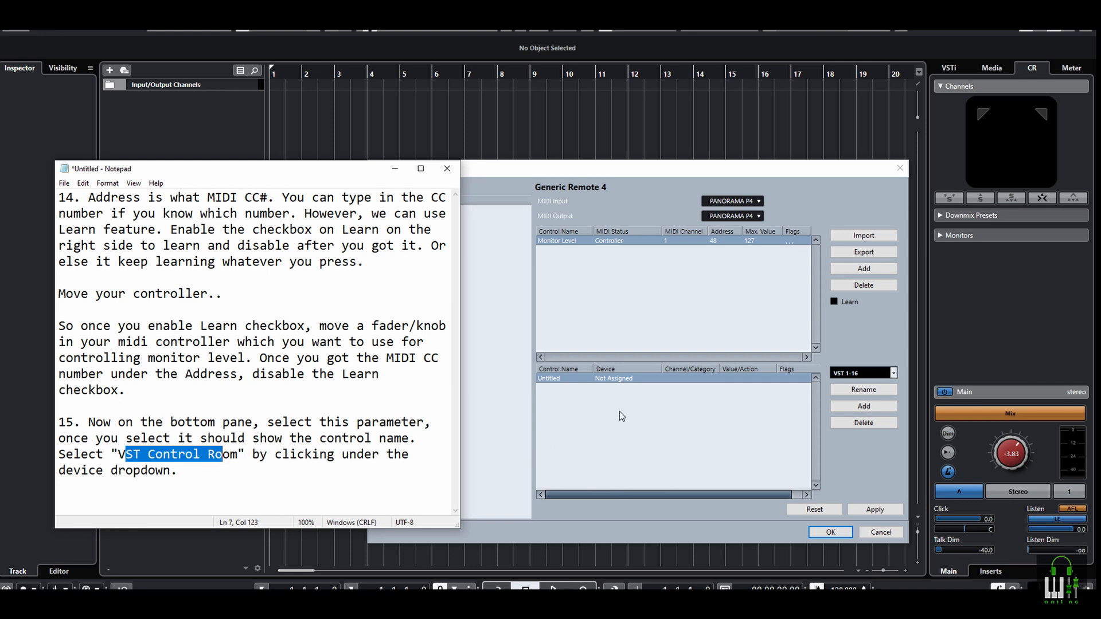
# Assign VST Control Room as the device for the Monitor Level parameter
pyautogui.click(560, 378)
pyautogui.click(603, 379)
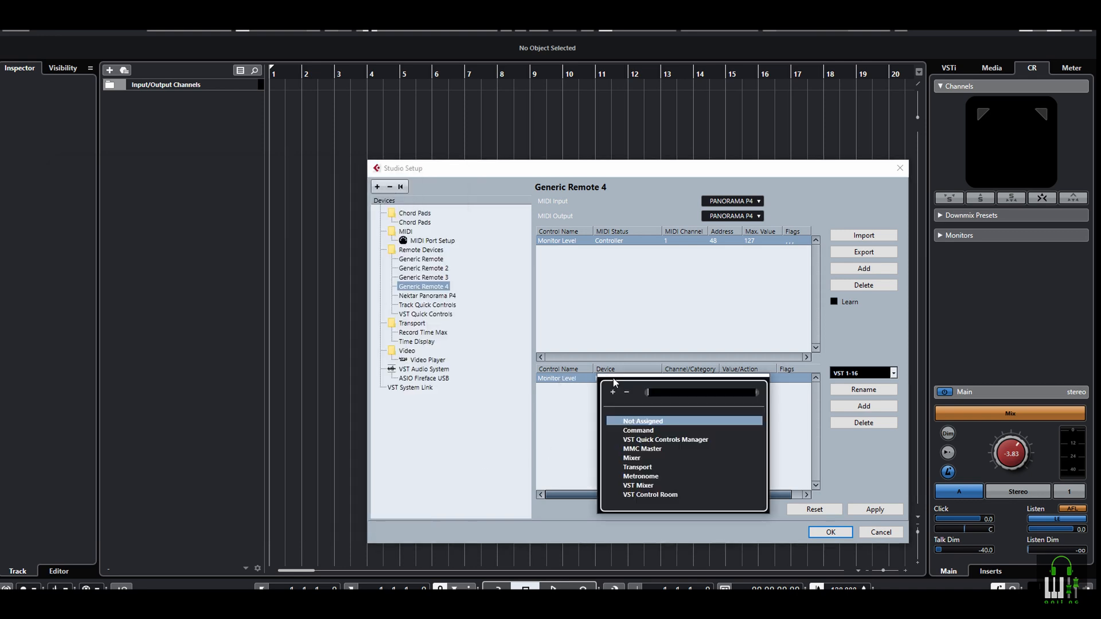
pyautogui.click(635, 496)
# Replace the notes with instruction 16 on Channel/Category, and set the Monitor Level parameter's Channel/Category to Control Room
pyautogui.hotkey('alt', 'Tab')
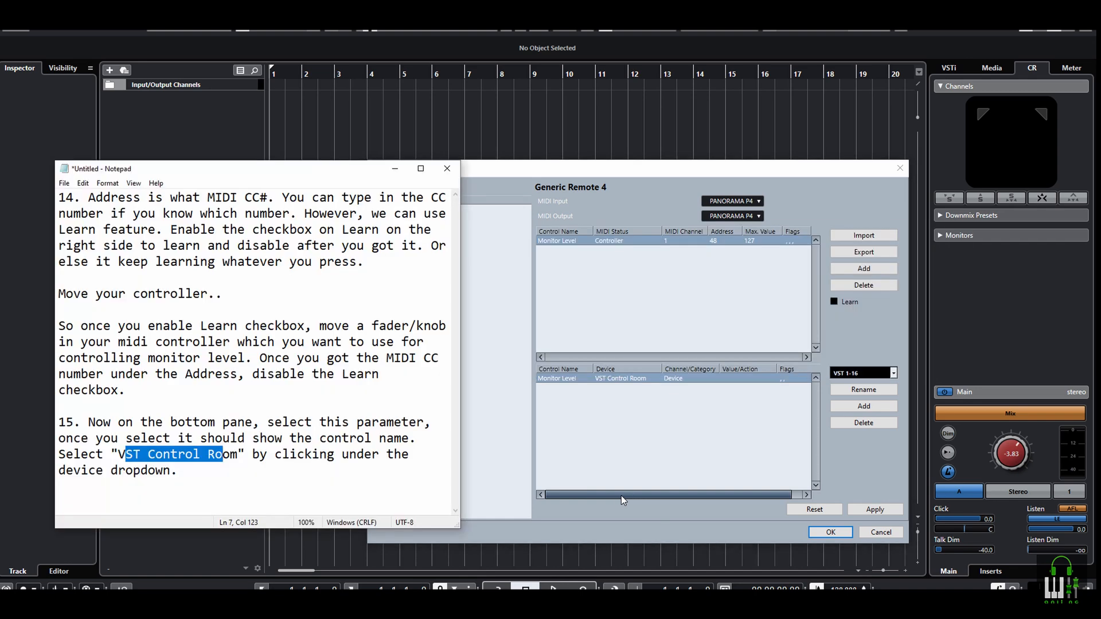
pyautogui.hotkey('ctrl', 'a')
pyautogui.press('Delete')
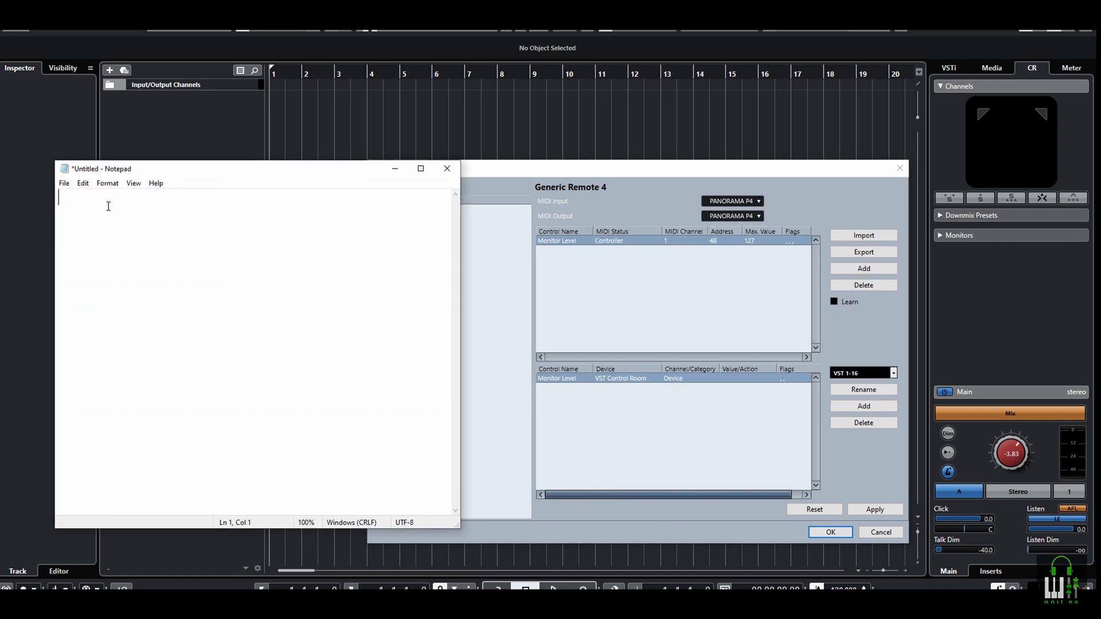
pyautogui.write('16. Under Channel/Category, click and select "Control Room" from the list.')
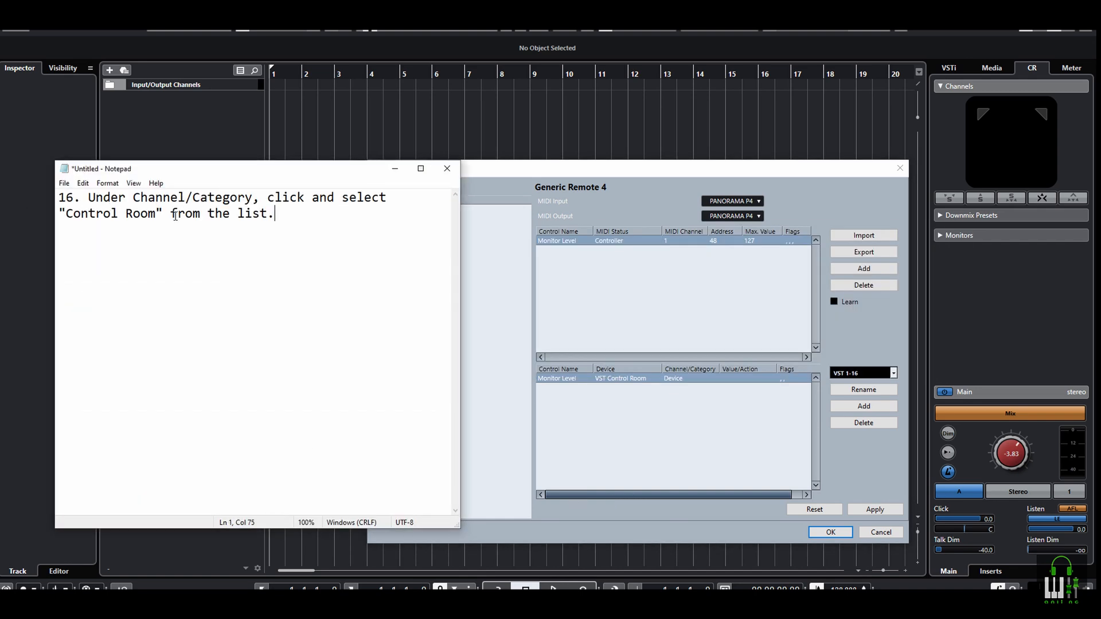
pyautogui.click(682, 379)
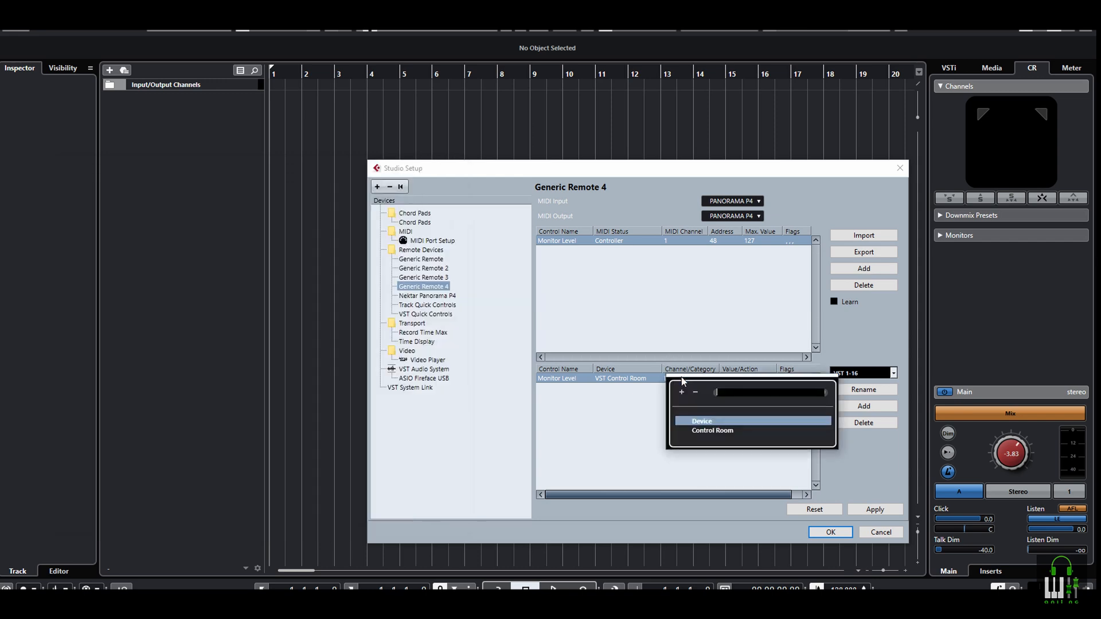
pyautogui.click(701, 431)
# Append instruction 17 on Value/Action to the notes, and set the Monitor Level parameter's Value/Action to Volume
pyautogui.hotkey('alt', 'Tab')
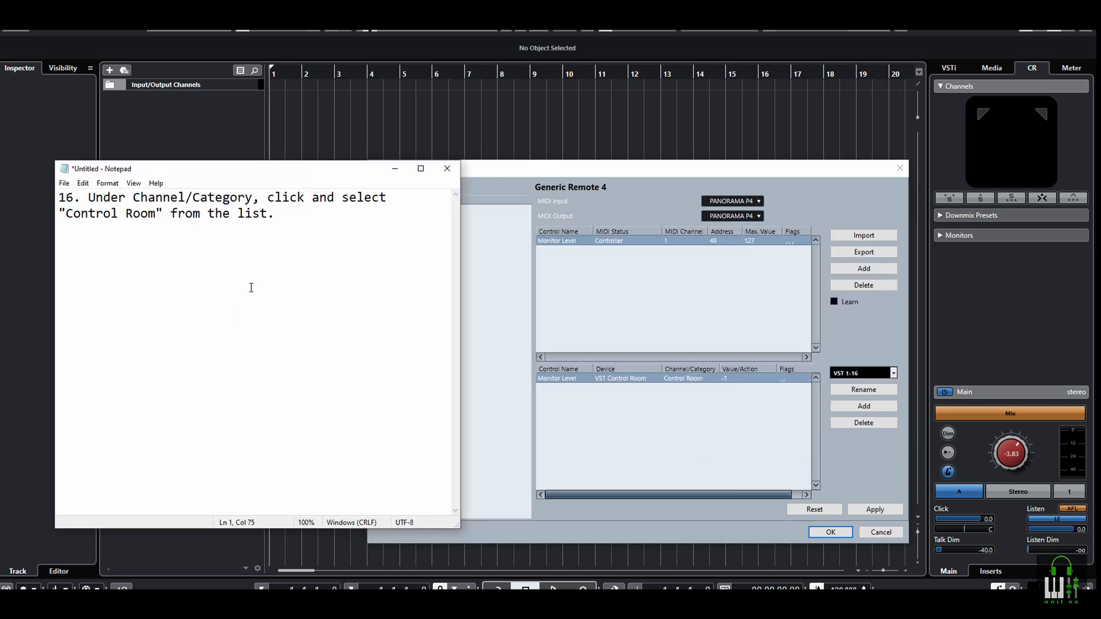
pyautogui.press('Return')
pyautogui.press('Return')
pyautogui.write('17. Under Value/Action, select Volume from the list.')
pyautogui.press('Return')
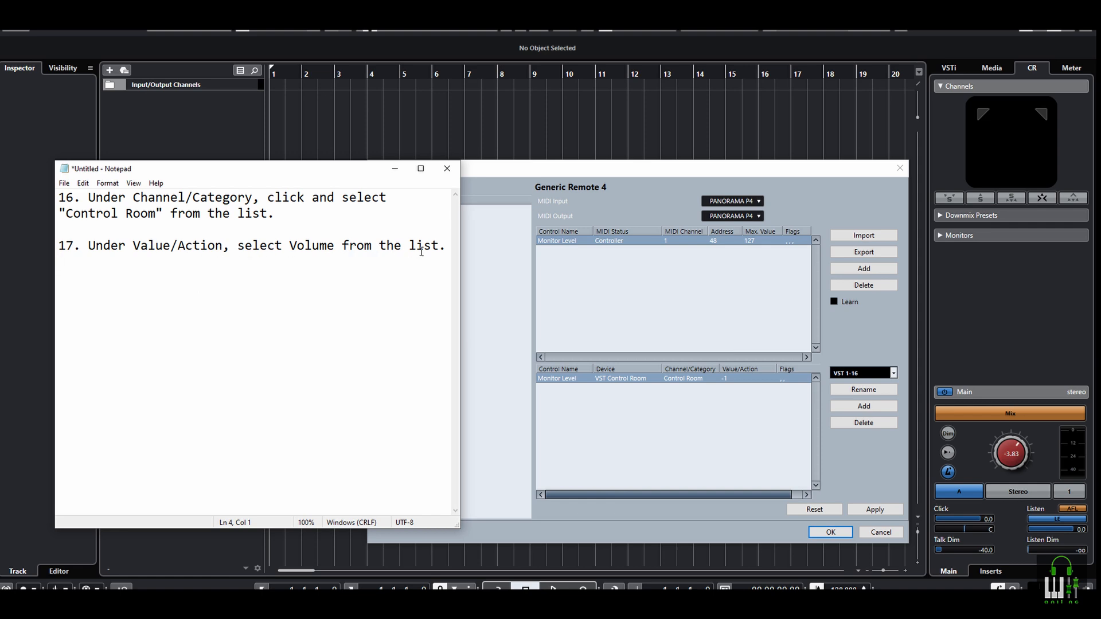
pyautogui.click(738, 377)
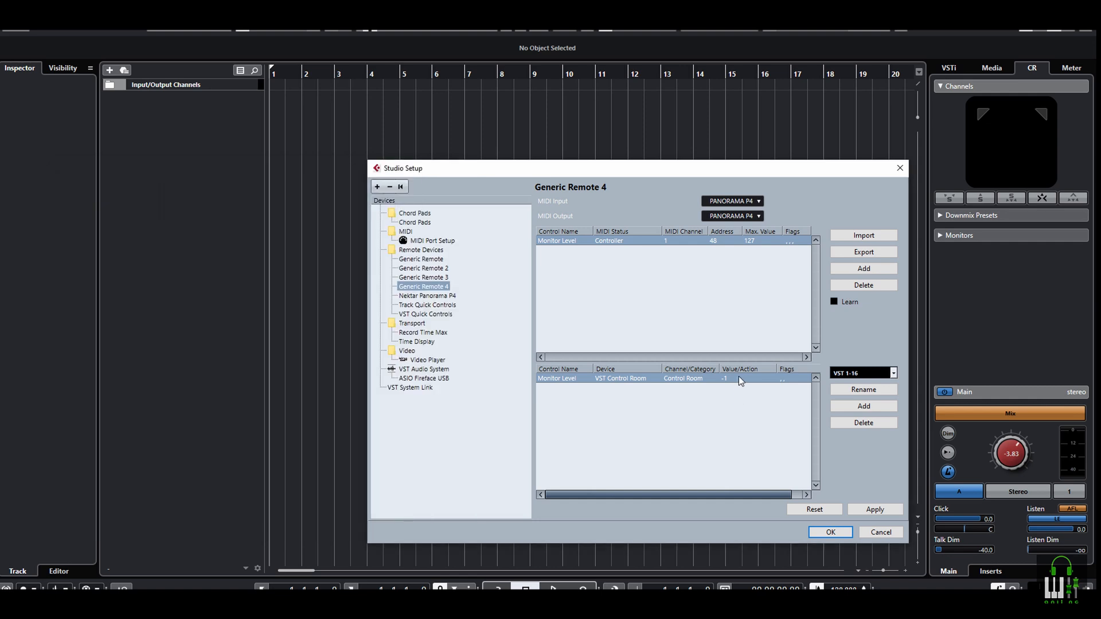
pyautogui.click(739, 376)
pyautogui.click(756, 424)
# Append instruction 18 on the Receive and Transmit flags to the notes, and highlight "LED" and "top pane" in it
pyautogui.hotkey('alt', 'Tab')
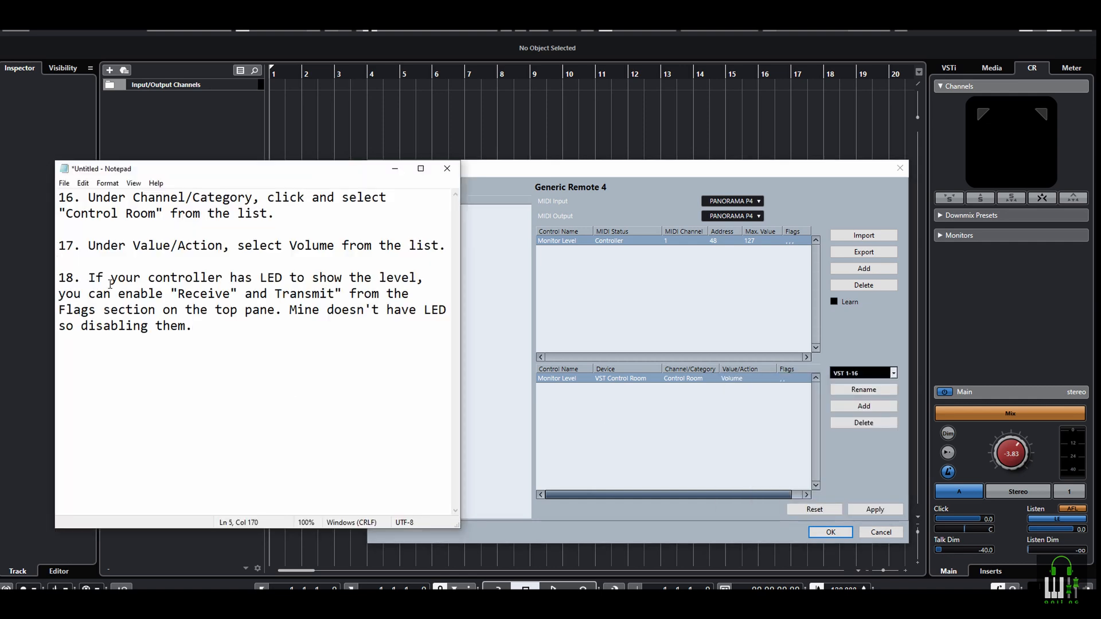
pyautogui.moveTo(259, 279); pyautogui.dragTo(287, 279)
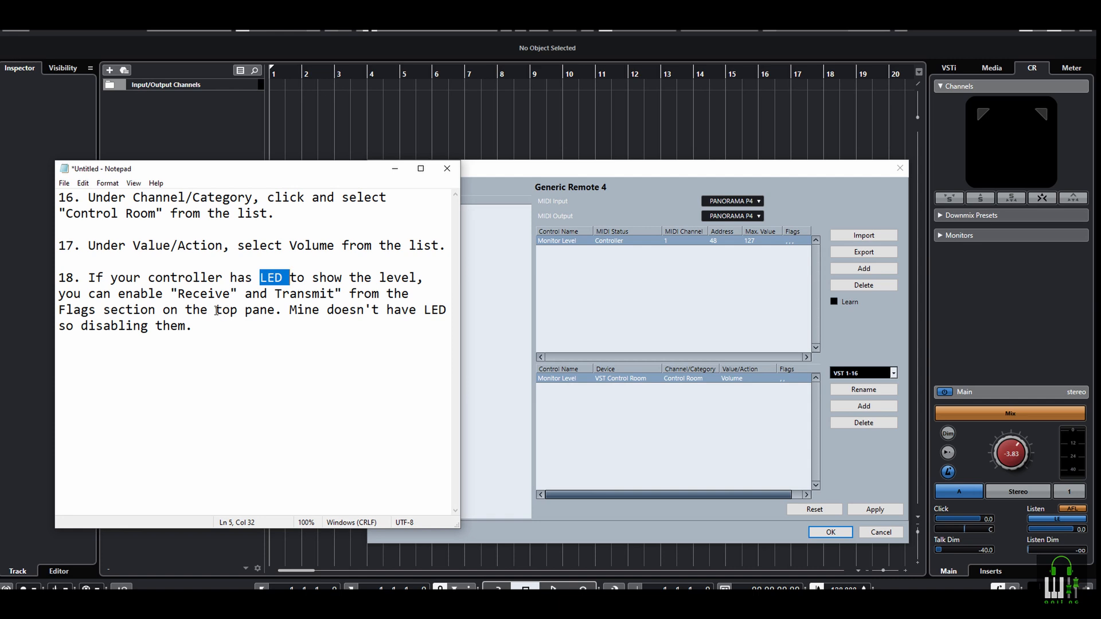
pyautogui.moveTo(215, 313); pyautogui.dragTo(275, 315)
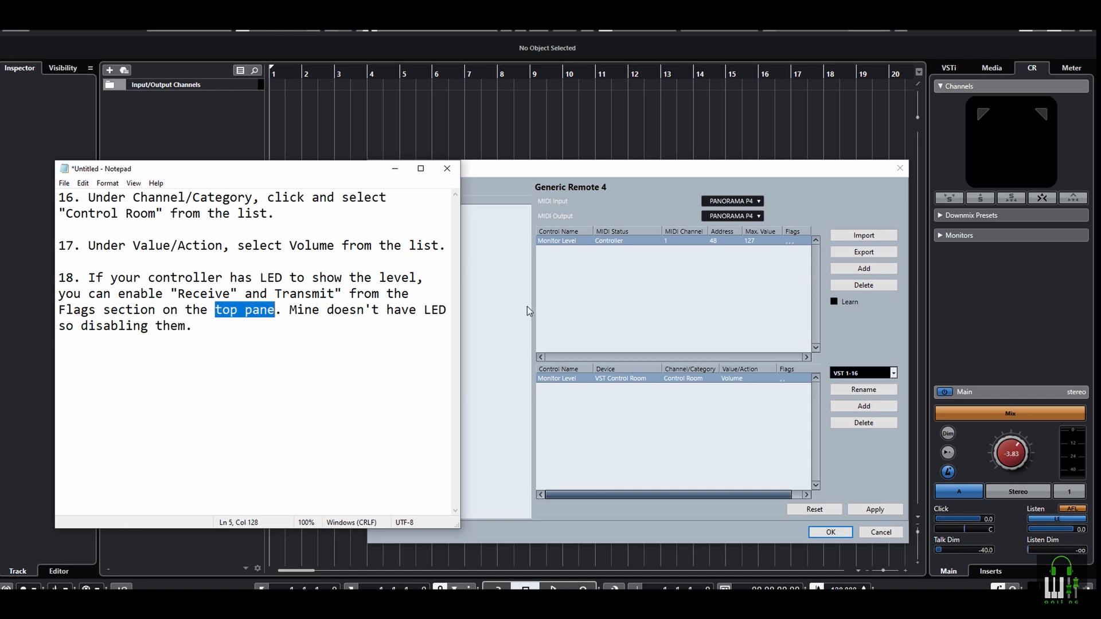
# Enable the Receive and Transmit flags for the Monitor Level control, and highlight the last sentence of instruction 18
pyautogui.click(788, 252)
pyautogui.click(791, 239)
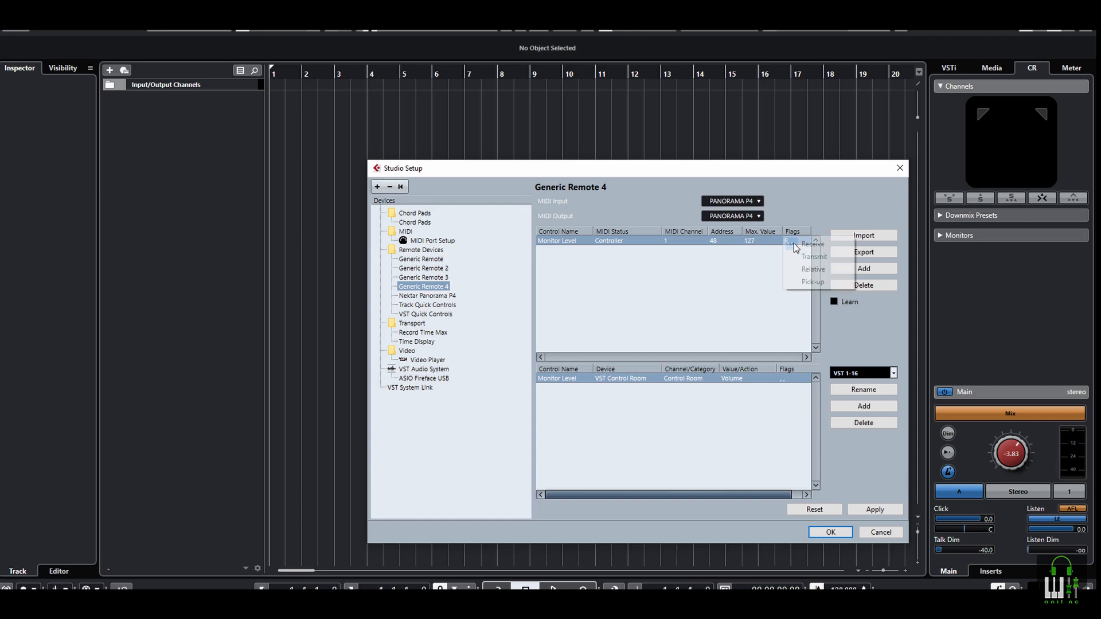
pyautogui.click(793, 253)
pyautogui.hotkey('alt', 'Tab')
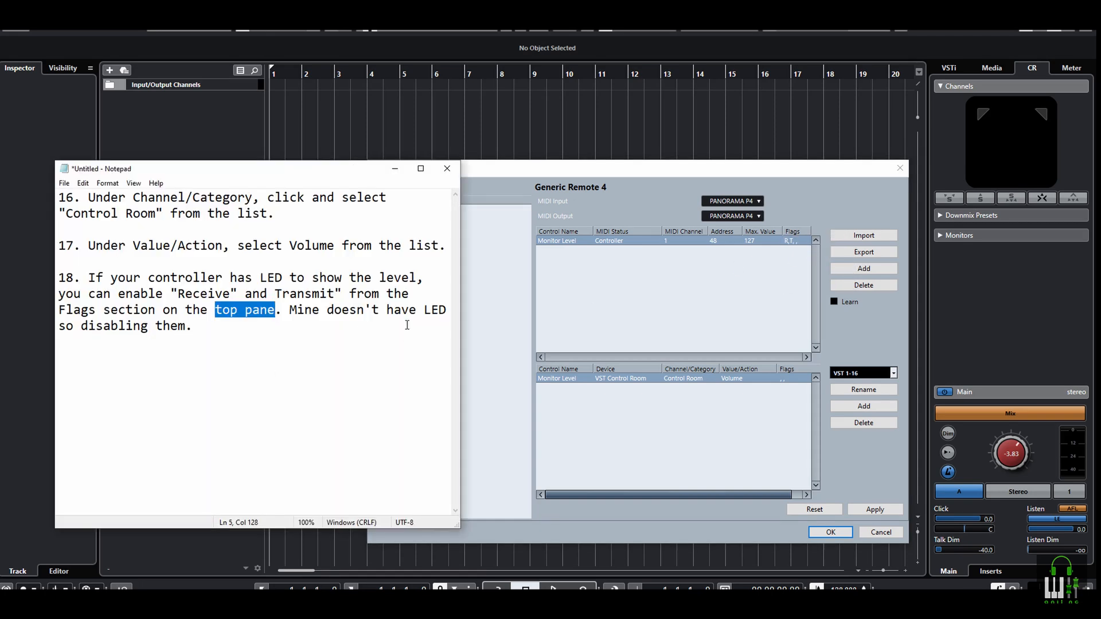
pyautogui.moveTo(291, 310); pyautogui.dragTo(229, 328)
pyautogui.click(674, 307)
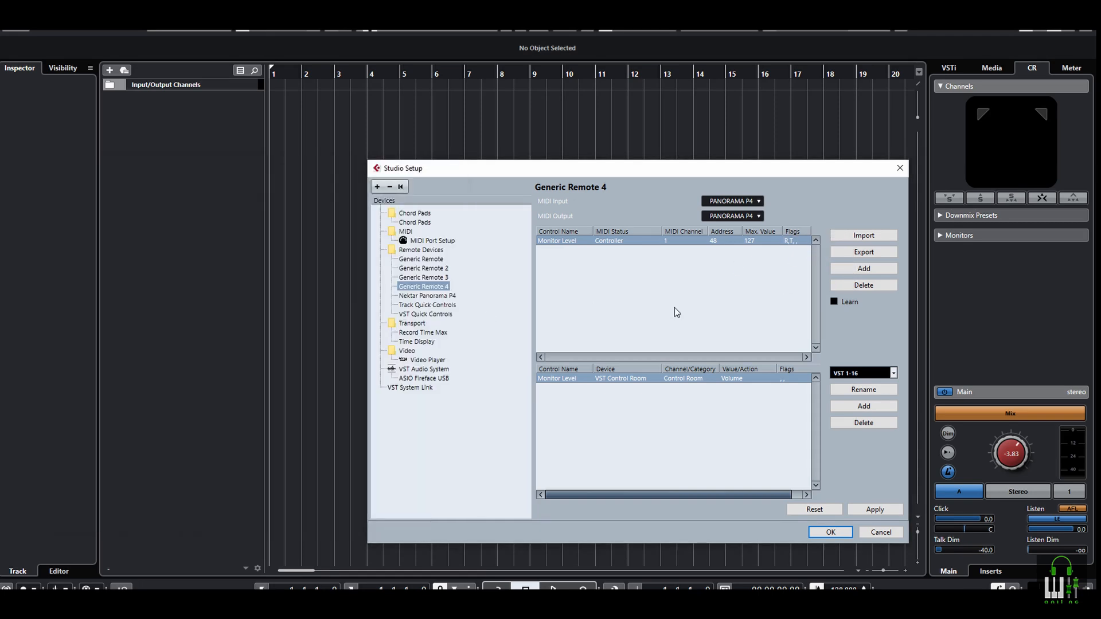
# Disable the Transmit and Receive flags for the Monitor Level control
pyautogui.click(791, 241)
pyautogui.click(794, 253)
pyautogui.click(793, 241)
pyautogui.click(802, 246)
# Replace the notes with instruction 19 on saving the generic remote through Import and Export
pyautogui.hotkey('alt', 'Tab')
pyautogui.hotkey('ctrl', 'a')
pyautogui.press('Delete')
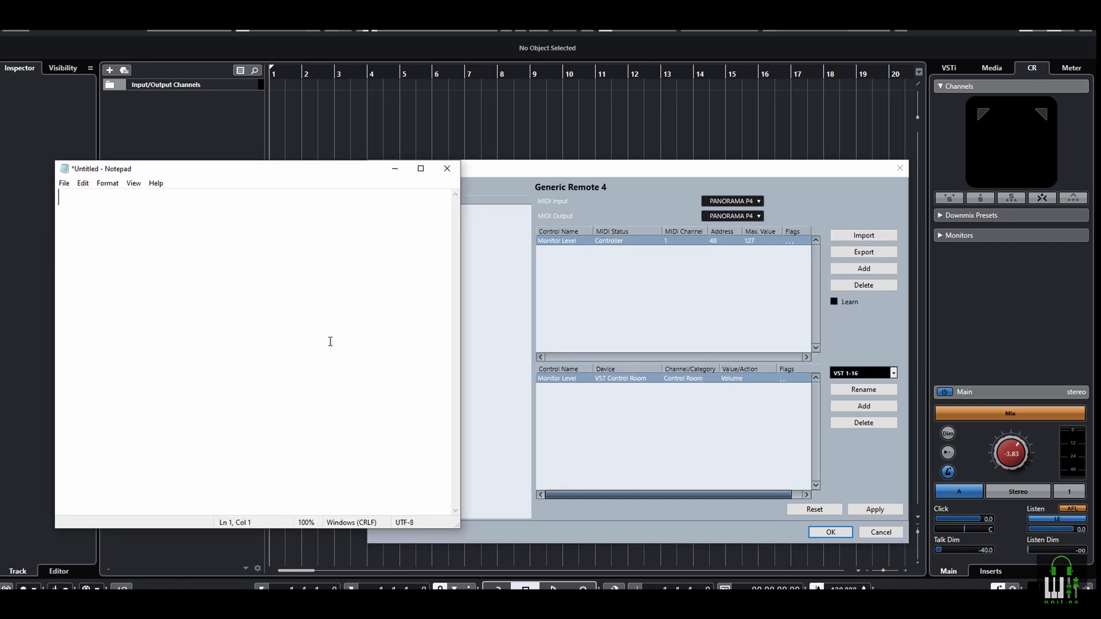
pyautogui.write('19. Now lets save this generic remote so we can load them if something goes wrong or you re-installed Cubase in future. We use Import and Export here. Export is to save them and import to load. Press export and choose a location on your computer and name it.')
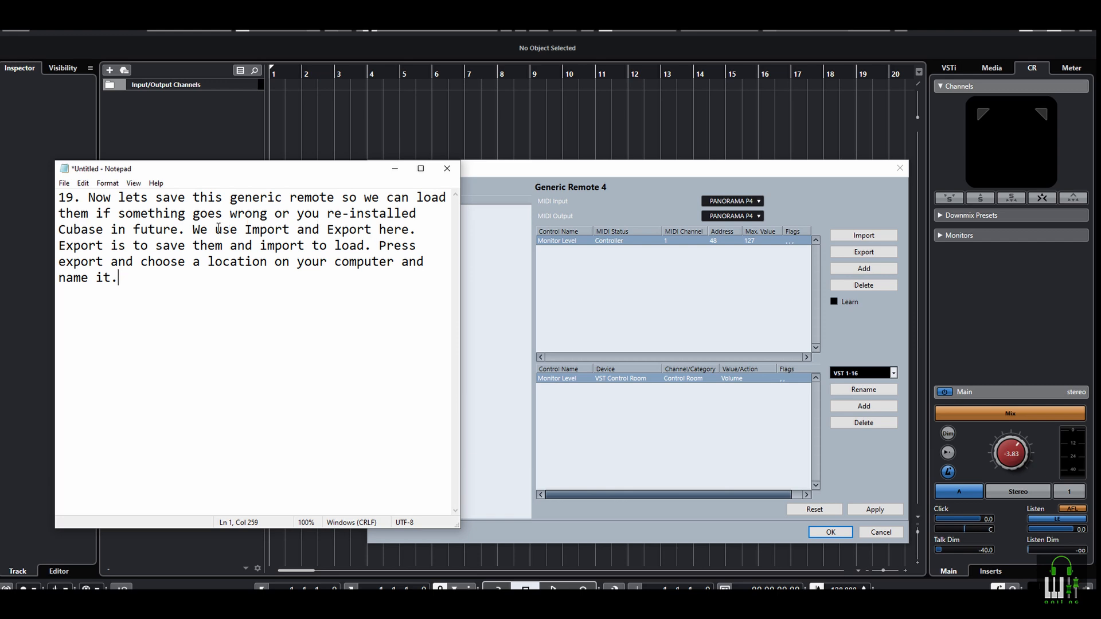
# Highlight "Import and Export" in instruction 19, followed by its wording on saving, loading and exporting
pyautogui.moveTo(245, 229); pyautogui.dragTo(376, 233)
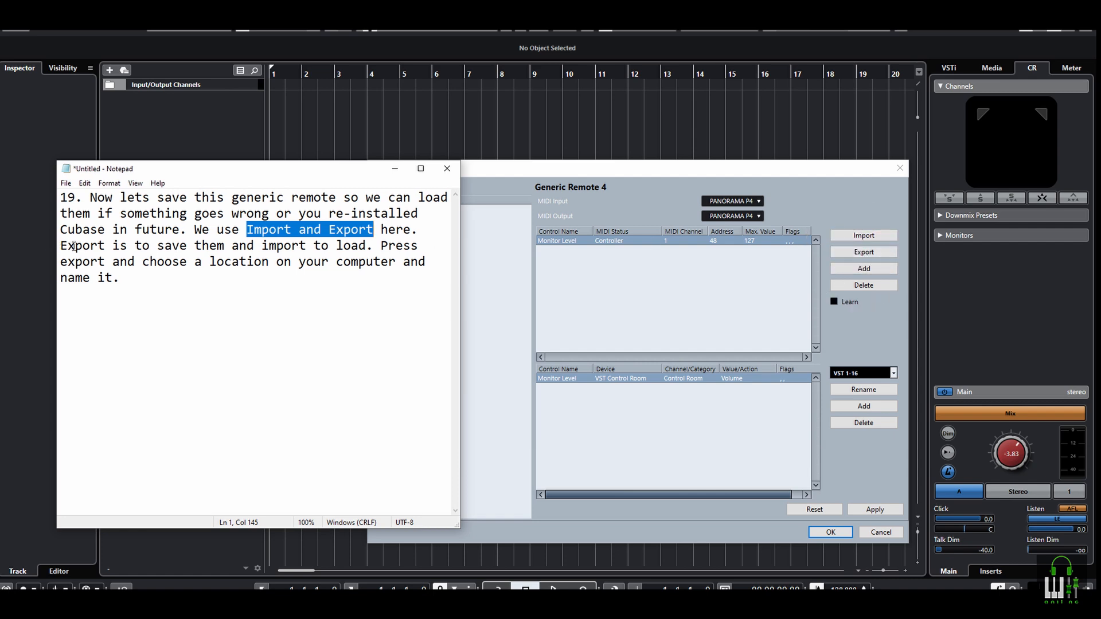
pyautogui.moveTo(84, 246); pyautogui.dragTo(98, 246)
pyautogui.moveTo(166, 246); pyautogui.dragTo(178, 246)
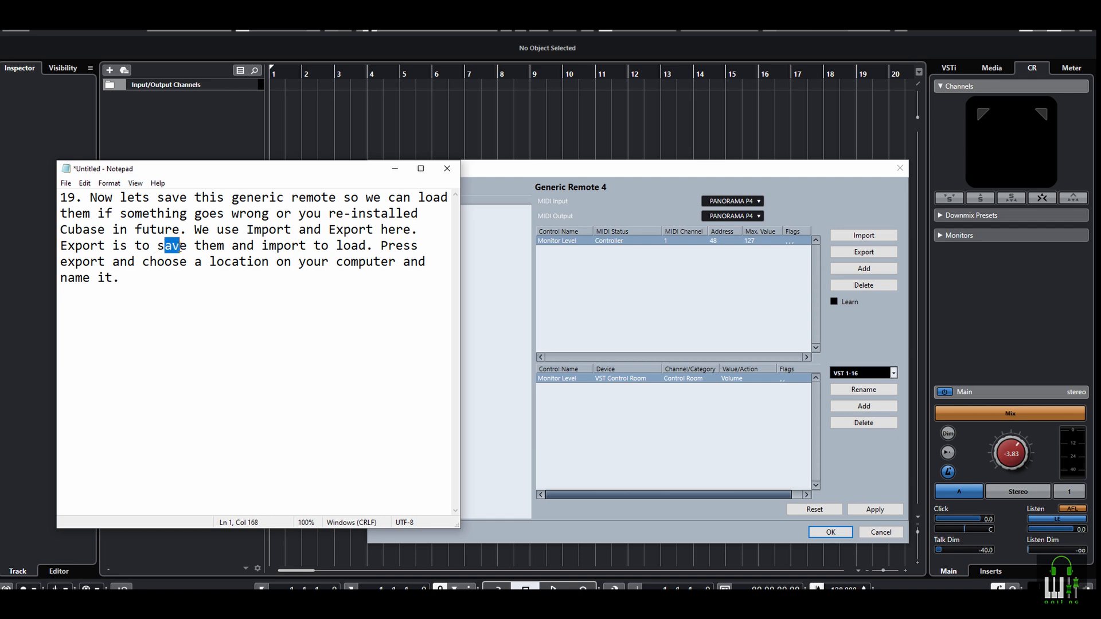
pyautogui.click(267, 247)
pyautogui.moveTo(265, 247); pyautogui.dragTo(419, 246)
pyautogui.moveTo(83, 262); pyautogui.dragTo(76, 262)
# Export the Generic Remote 4 setup to the P4 Generic remote folder as "testing generic"
pyautogui.click(863, 251)
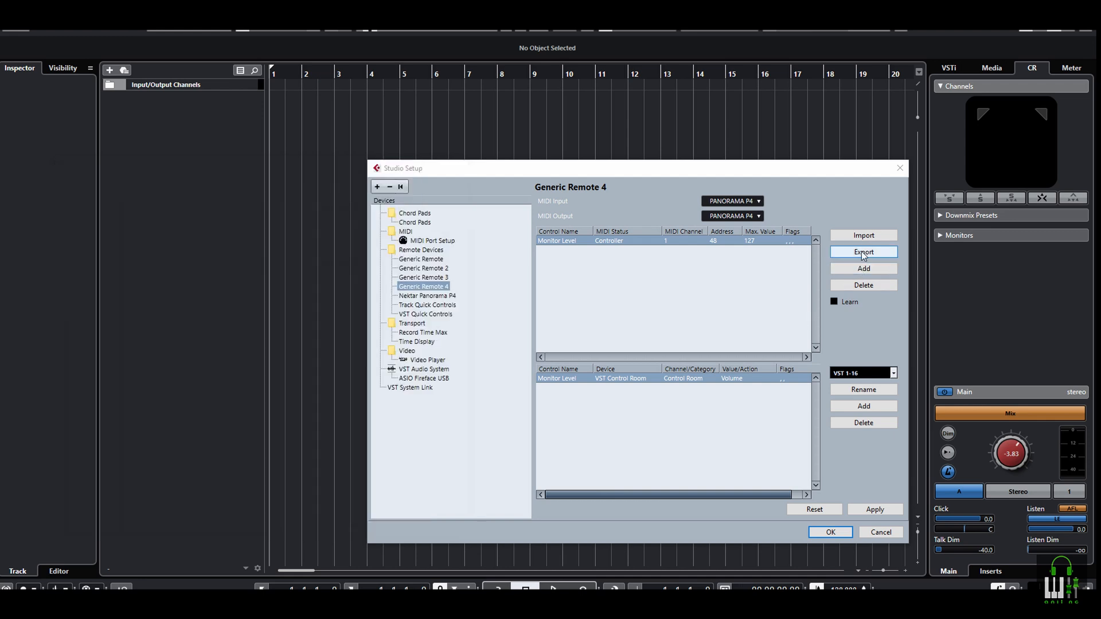
pyautogui.click(515, 261)
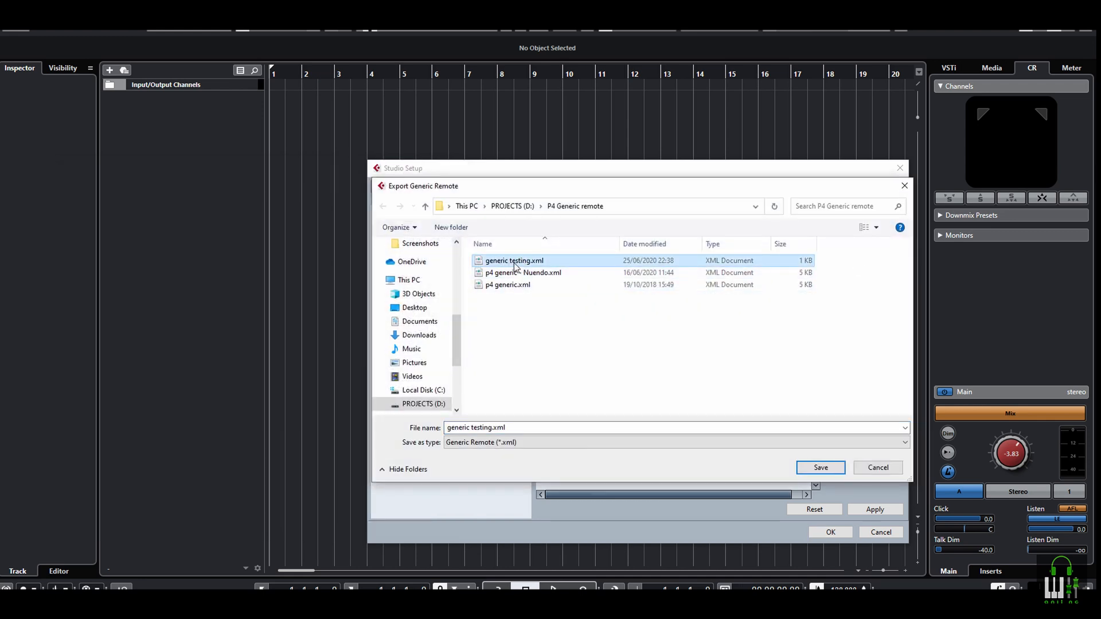
pyautogui.click(546, 428)
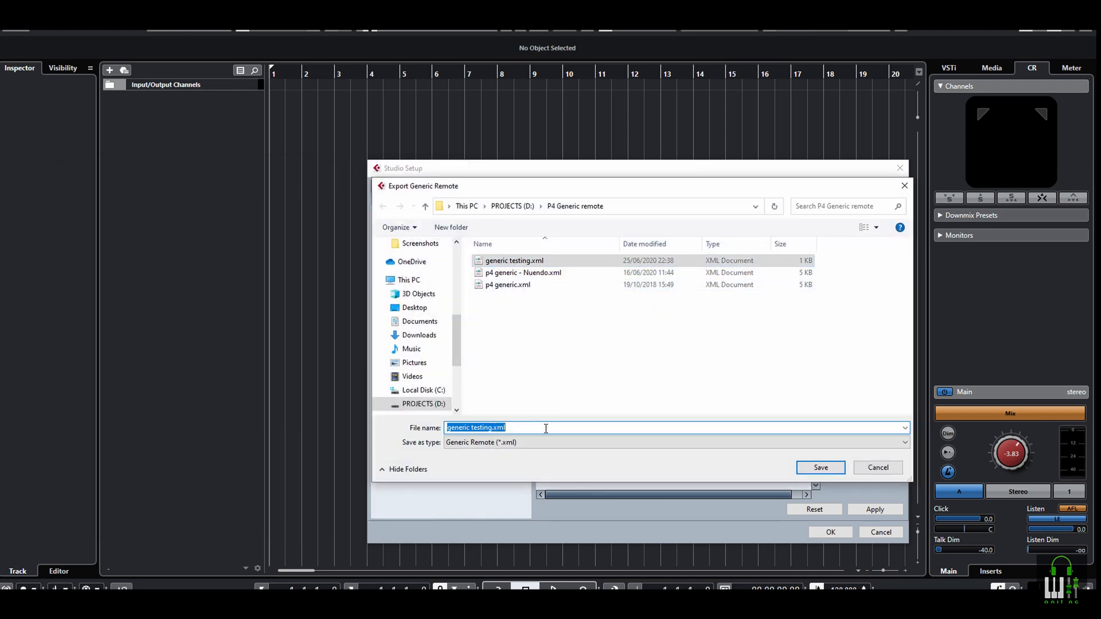
pyautogui.write('tes')
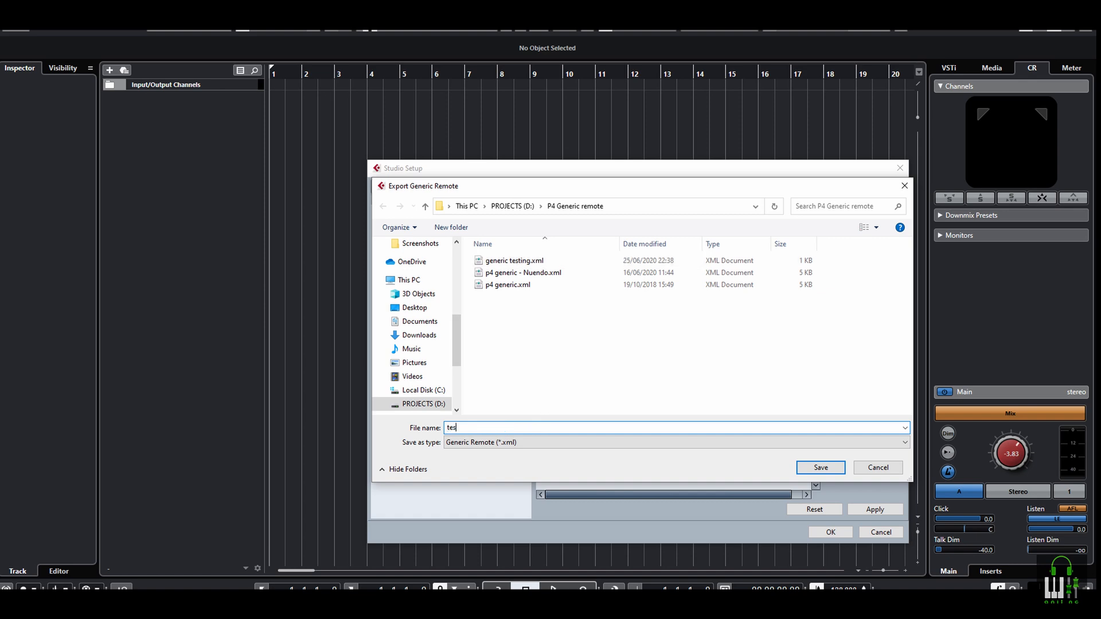
pyautogui.write('ting generic')
pyautogui.press('Return')
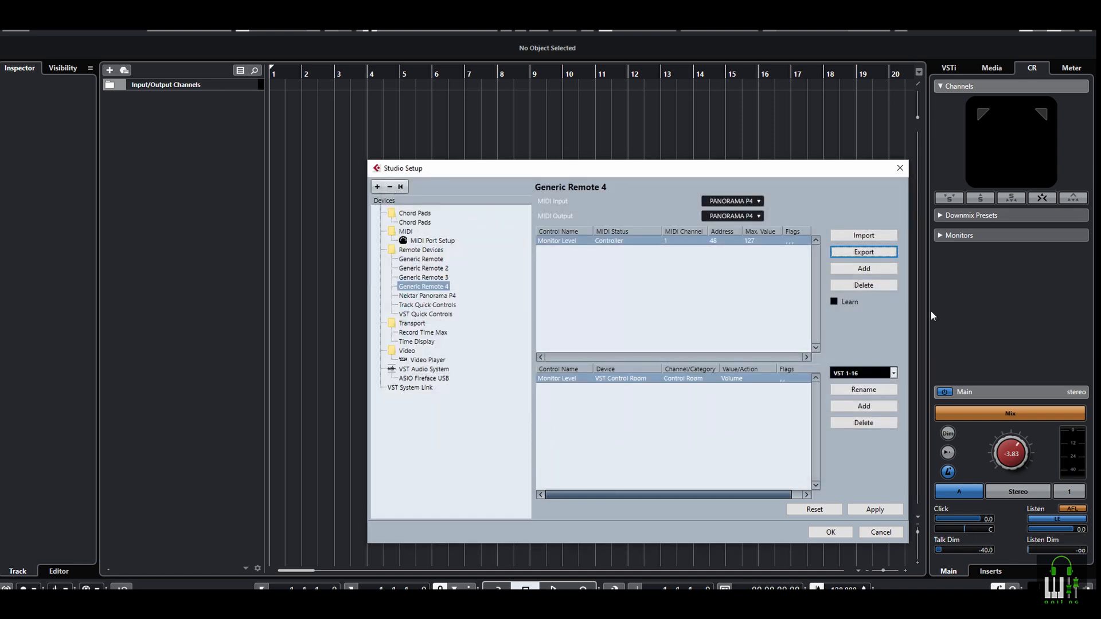
# Import "testing generic.xml" from the P4 Generic remote folder into Generic Remote 4
pyautogui.click(860, 237)
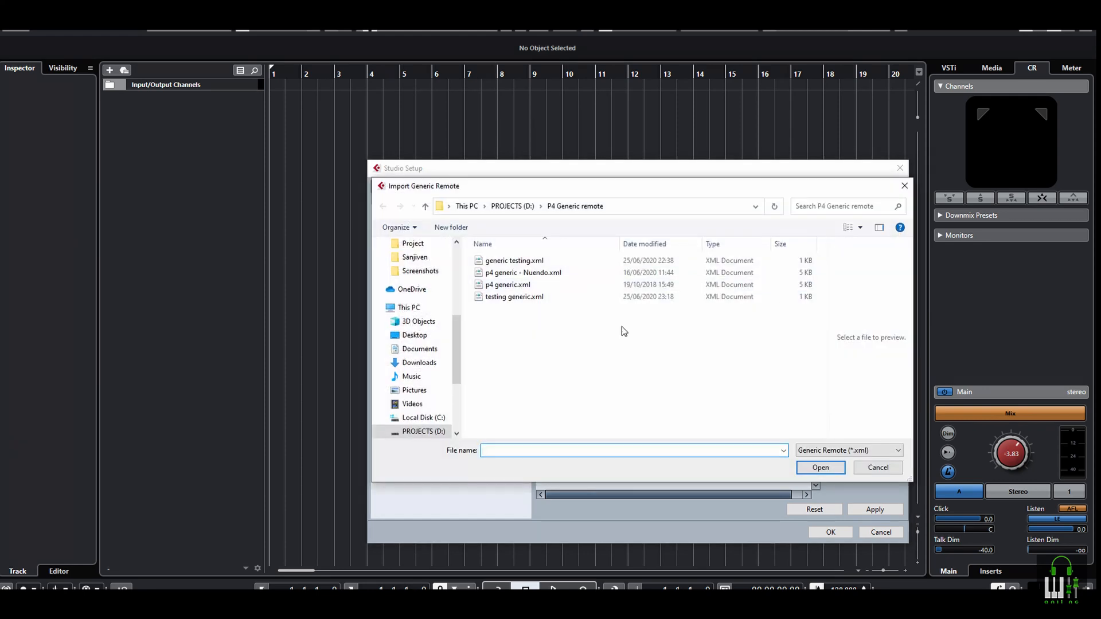
pyautogui.click(507, 297)
pyautogui.click(820, 468)
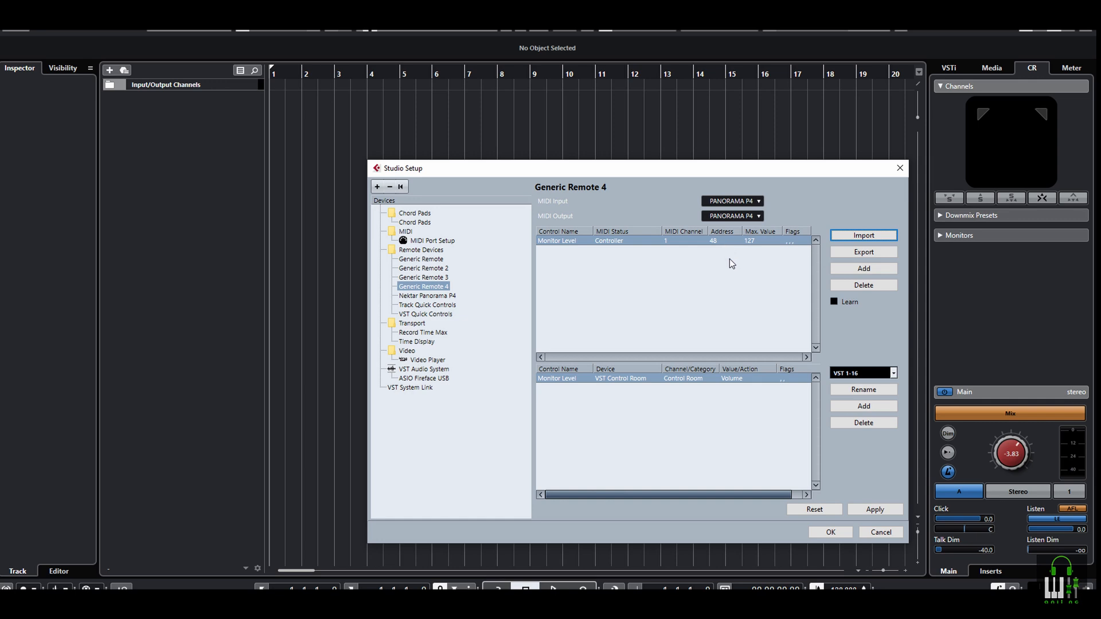
# Append instruction 20 on testing with the control room mixer to the notes, and close Studio Setup
pyautogui.hotkey('alt', 'Tab')
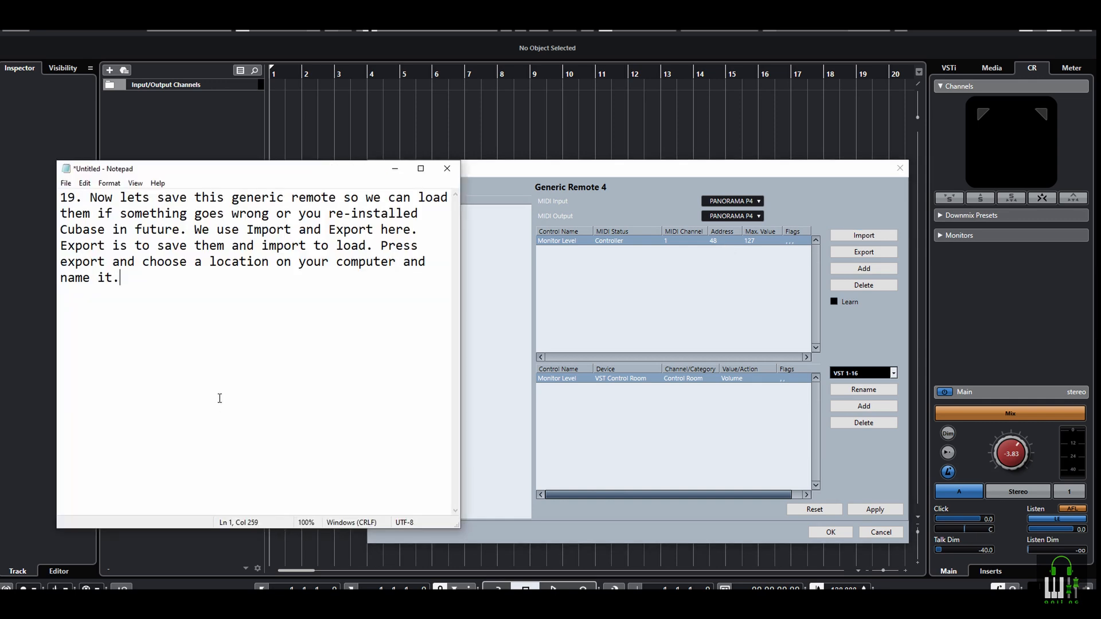
pyautogui.write('20. Now lets close the studio setup and test it by opening control room mixer.')
pyautogui.moveTo(104, 310); pyautogui.dragTo(202, 310)
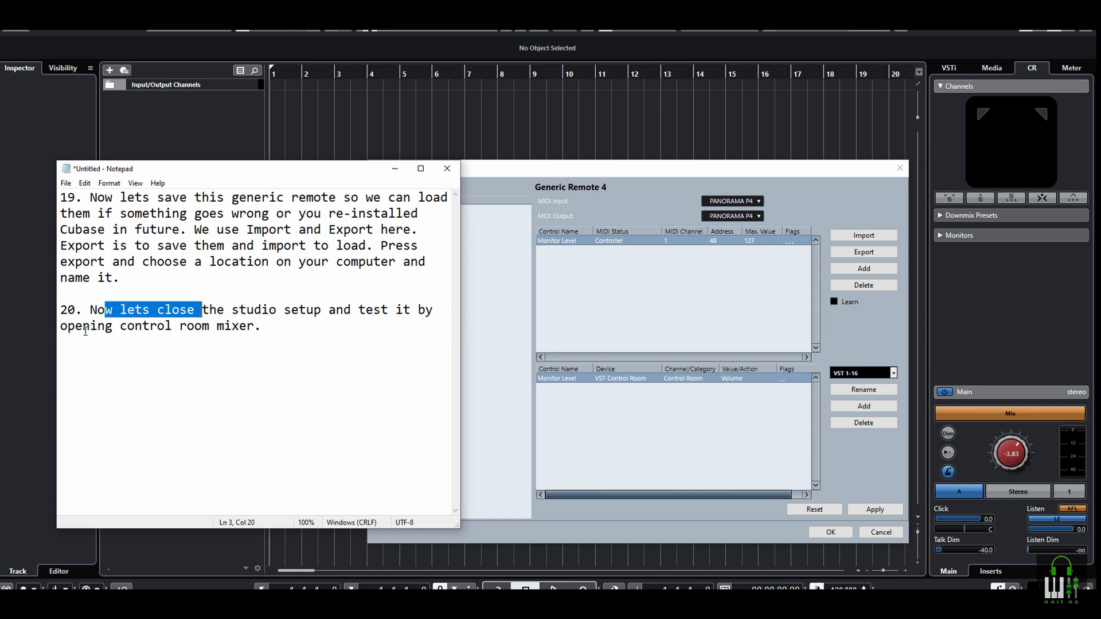
pyautogui.moveTo(78, 328); pyautogui.dragTo(293, 350)
pyautogui.click(299, 333)
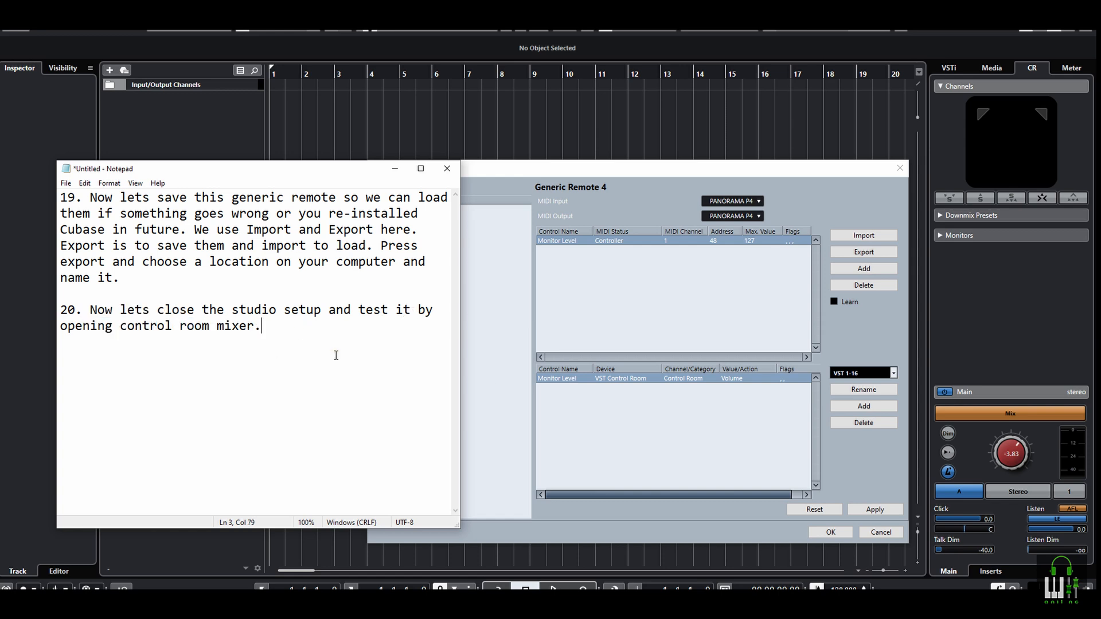
pyautogui.click(662, 205)
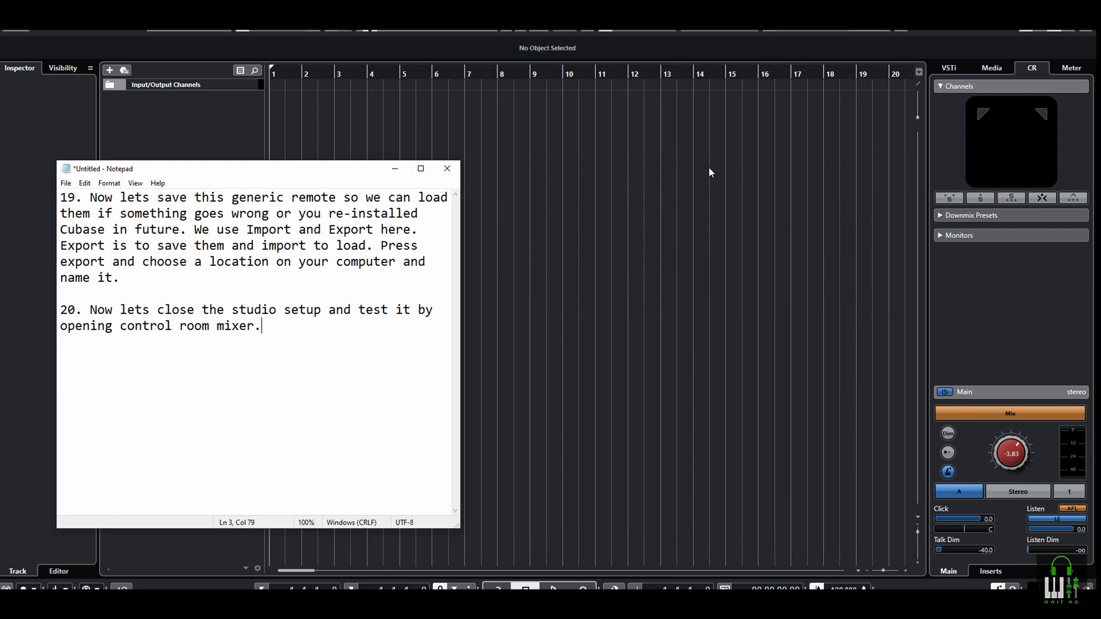
# Append instruction 21 on opening the Control Room to the notes, and highlight "Control Room" in it
pyautogui.press('Return')
pyautogui.press('Return')
pyautogui.write('21. Go to studio menu and press Control Room. You can also view it on the right zone of Cubase 10.5.')
pyautogui.moveTo(298, 359); pyautogui.dragTo(389, 358)
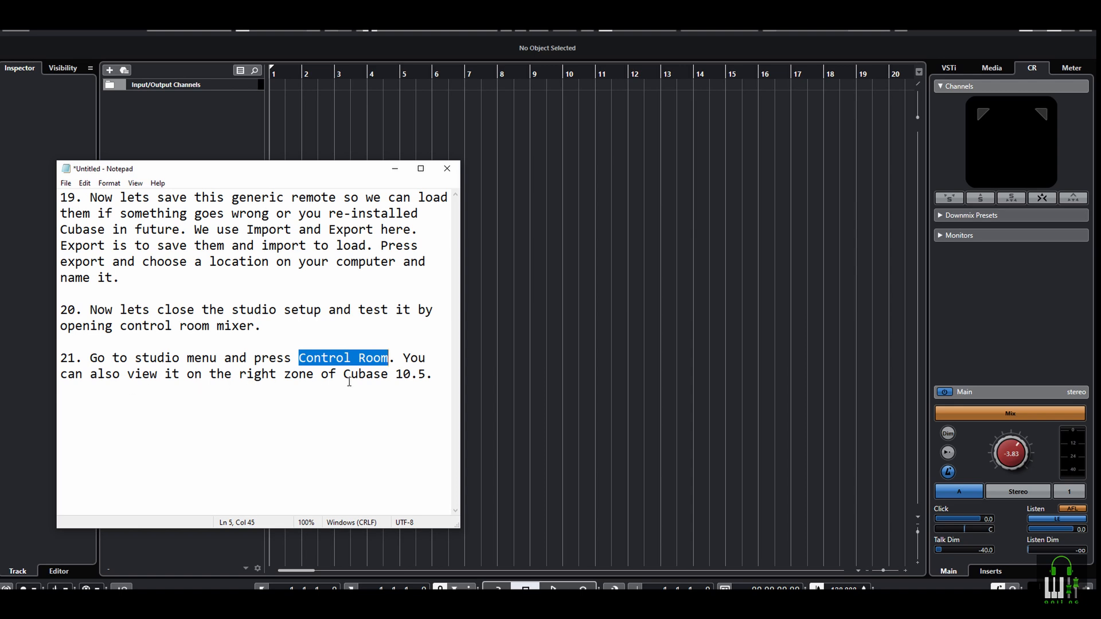
# Switch to Cubase and open the separate Control Room window
pyautogui.click(992, 307)
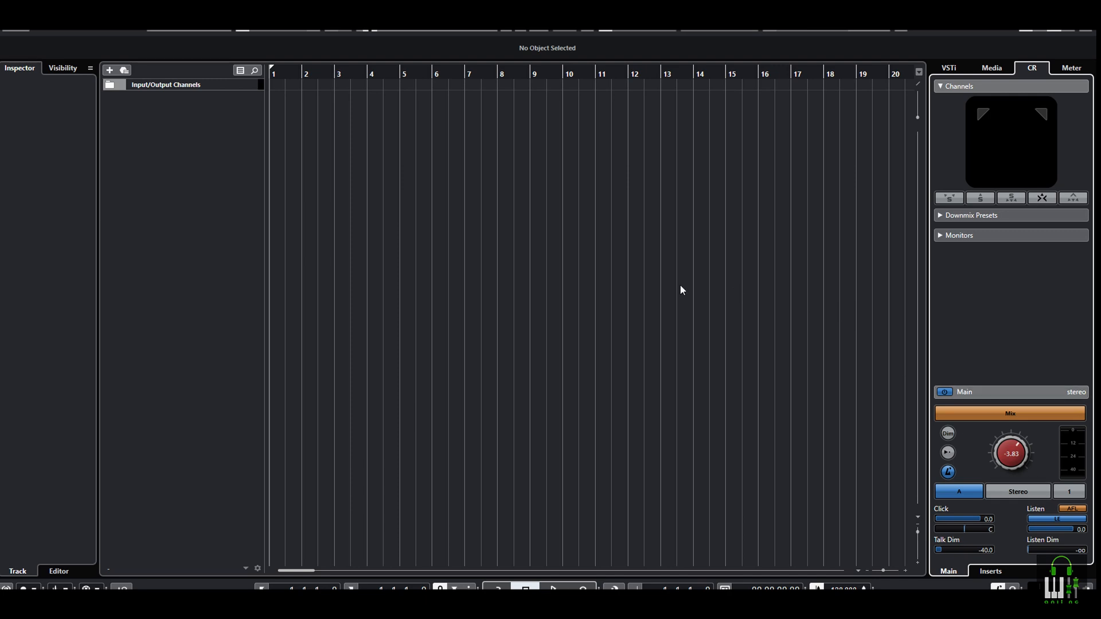
pyautogui.click(234, 11)
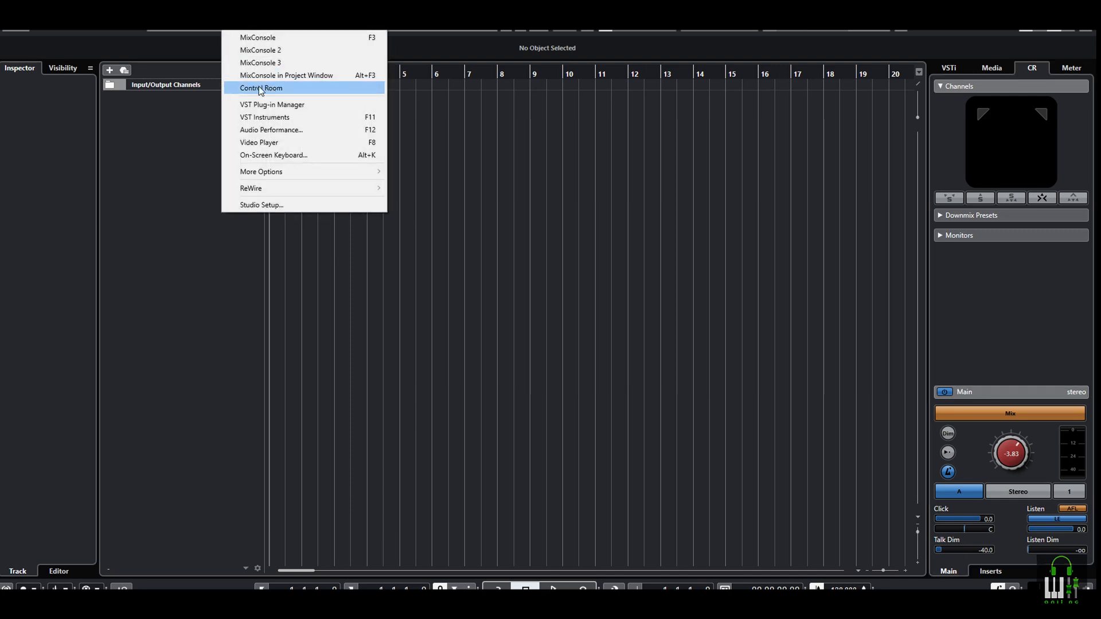
pyautogui.click(271, 89)
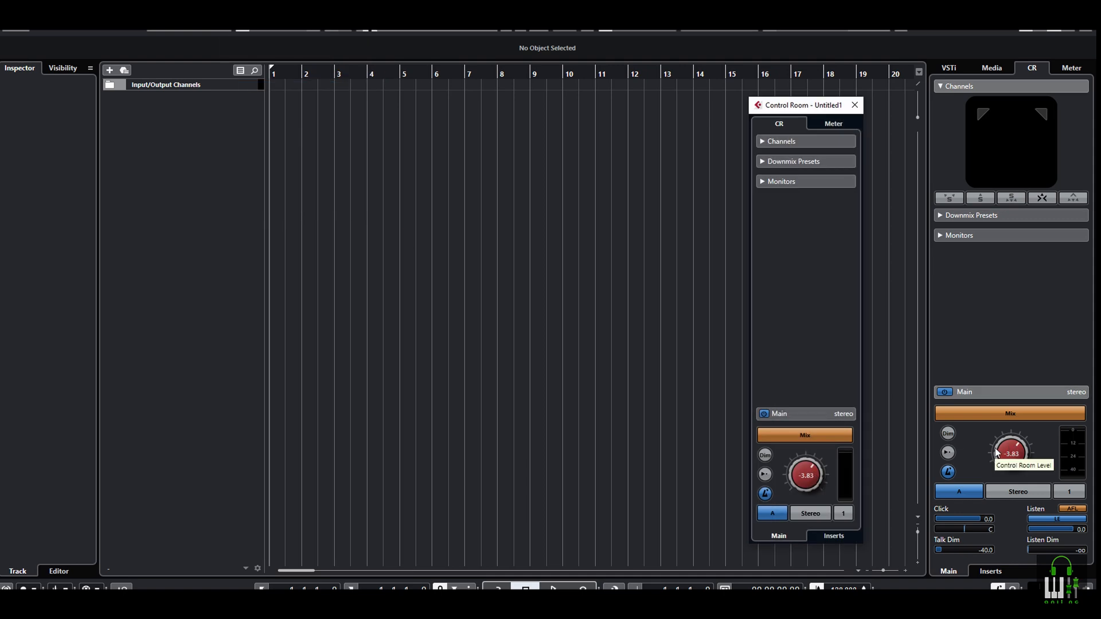
# Add the line "Move your fader on your controller" below instruction 21 in the notes, and close the Control Room window
pyautogui.hotkey('alt', 'Tab')
pyautogui.write('Move yo')
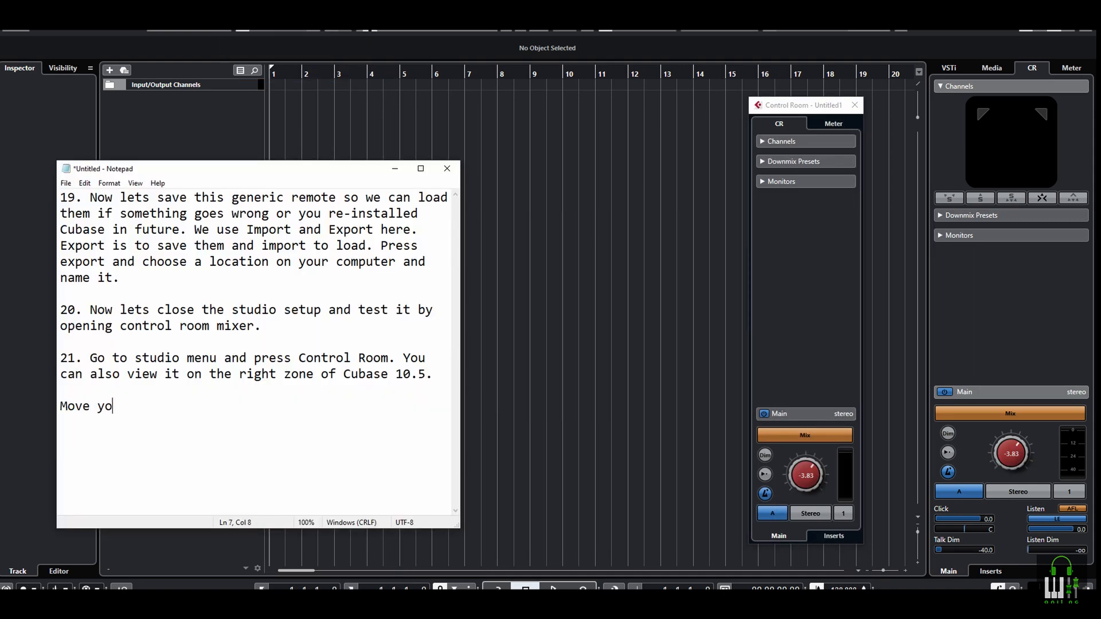
pyautogui.write('ur fader on your controller')
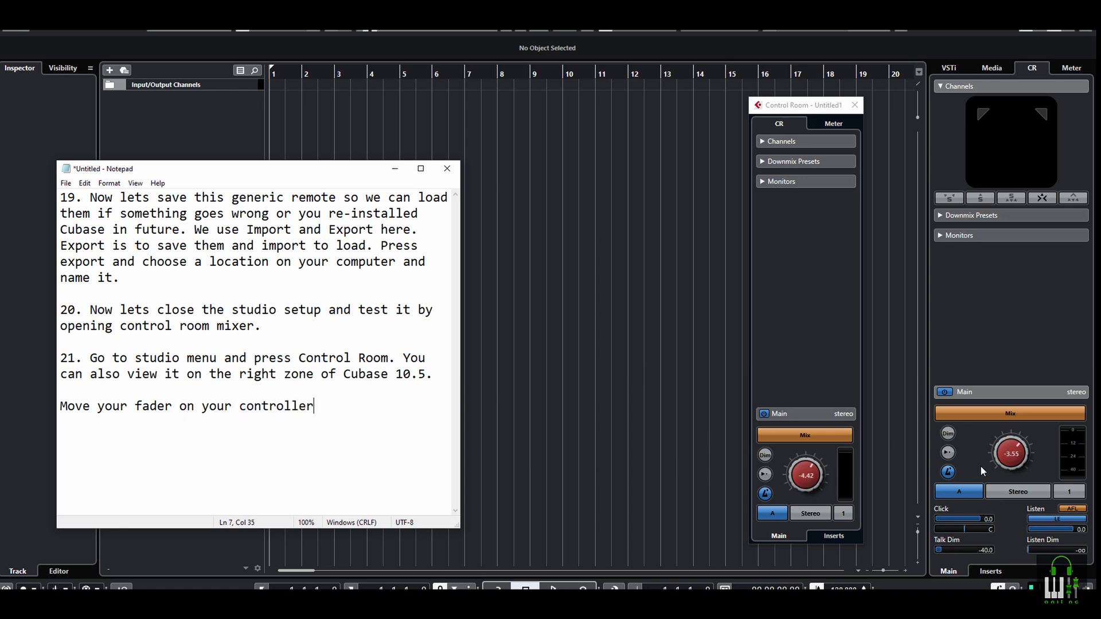
pyautogui.click(855, 105)
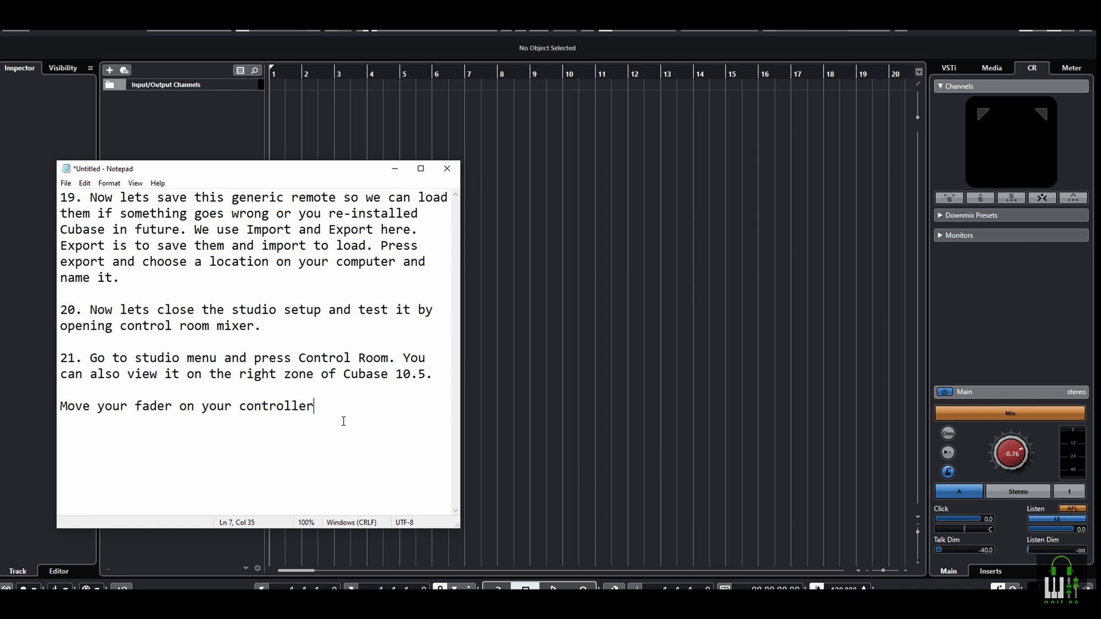
# Replace the notes with instruction 22 on the fader's maximum volume, and highlight "Great! It works" and "6.02db." in it
pyautogui.moveTo(314, 406); pyautogui.dragTo(52, 176)
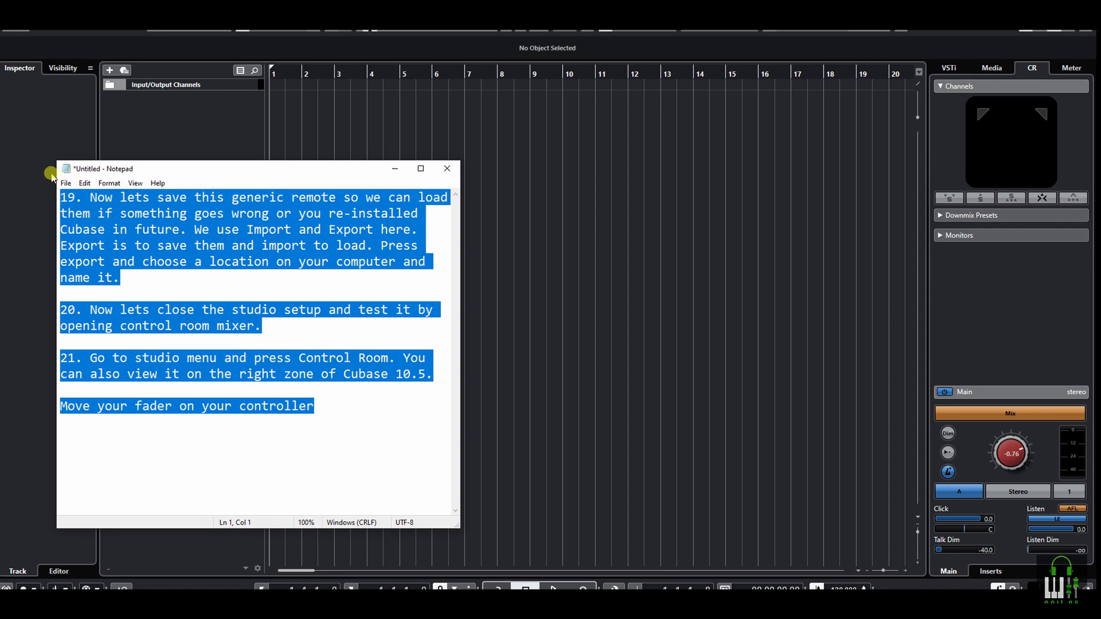
pyautogui.press('Delete')
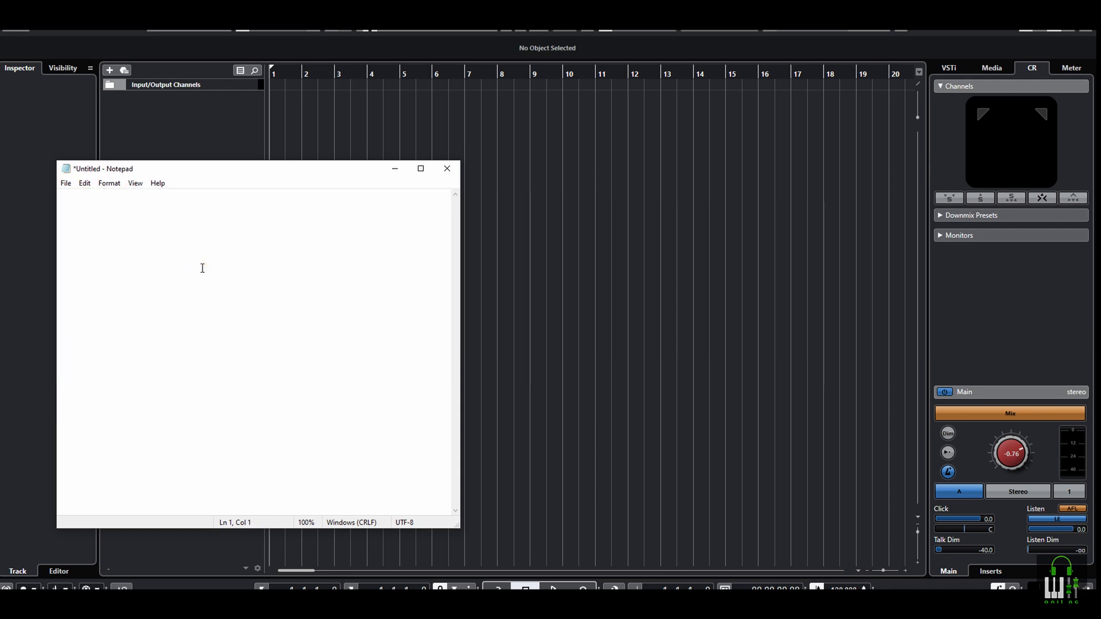
pyautogui.write('22. Great! It works. However you can see the volumes goes to the maximum volume to 6.02db. You can set to stop at 0.00db by reducing the maximum value of this particular fader on your midi controller setting to 86 instead of 127.')
pyautogui.moveTo(90, 197); pyautogui.dragTo(204, 191)
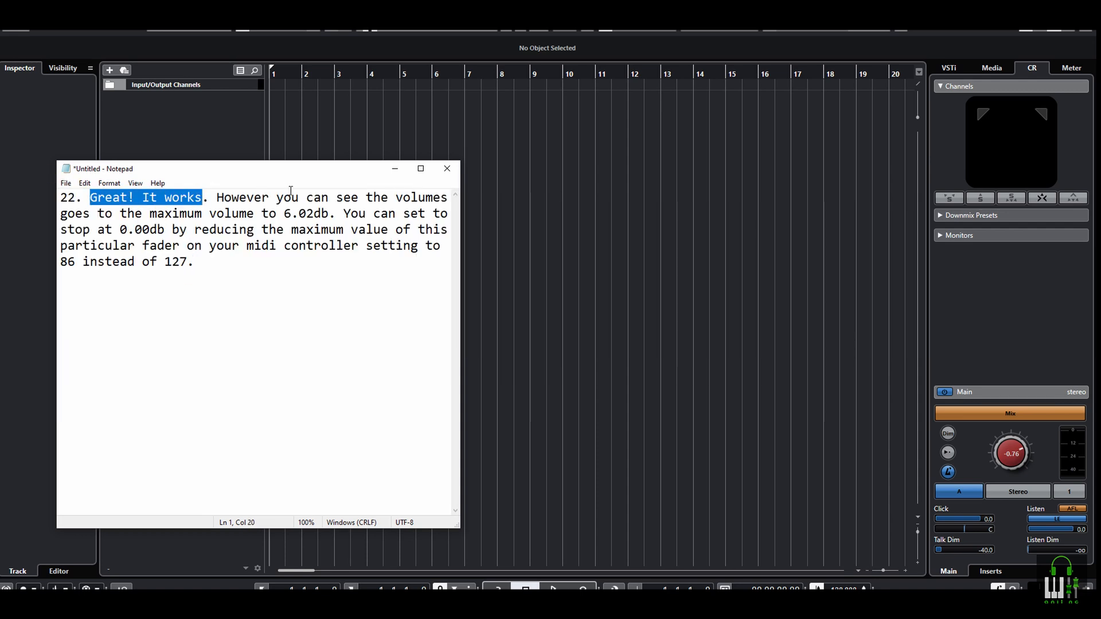
pyautogui.moveTo(284, 213); pyautogui.dragTo(336, 213)
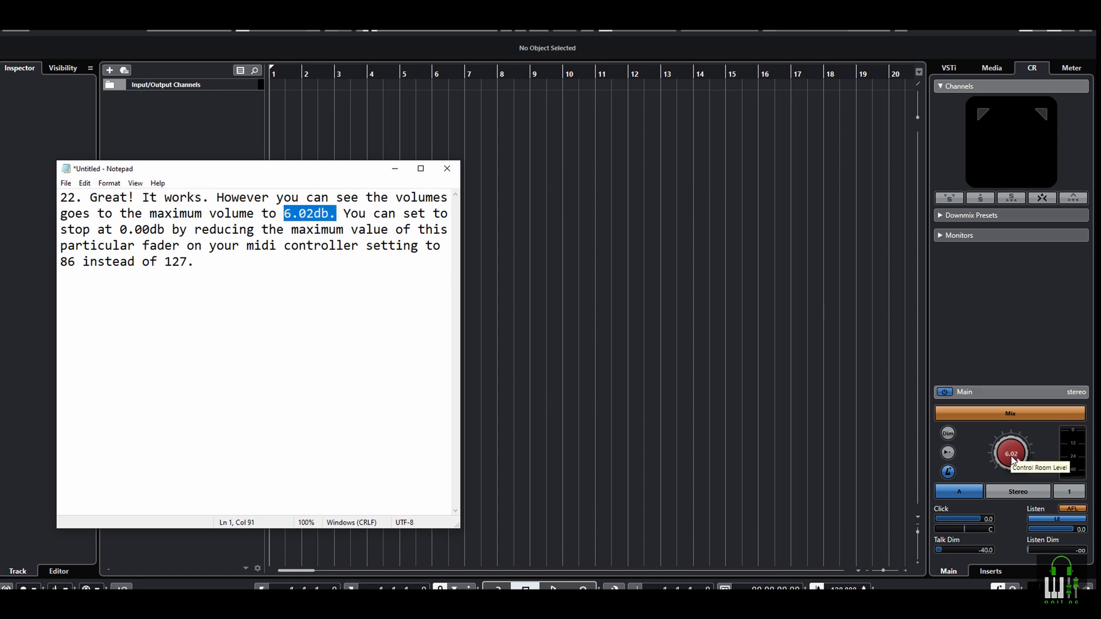
# Highlight the parts of instruction 22 on stopping at 0.00db, reducing the fader's maximum value, and the number 86
pyautogui.click(405, 215)
pyautogui.moveTo(406, 216); pyautogui.dragTo(172, 229)
pyautogui.moveTo(298, 229); pyautogui.dragTo(418, 246)
pyautogui.moveTo(75, 262); pyautogui.dragTo(62, 262)
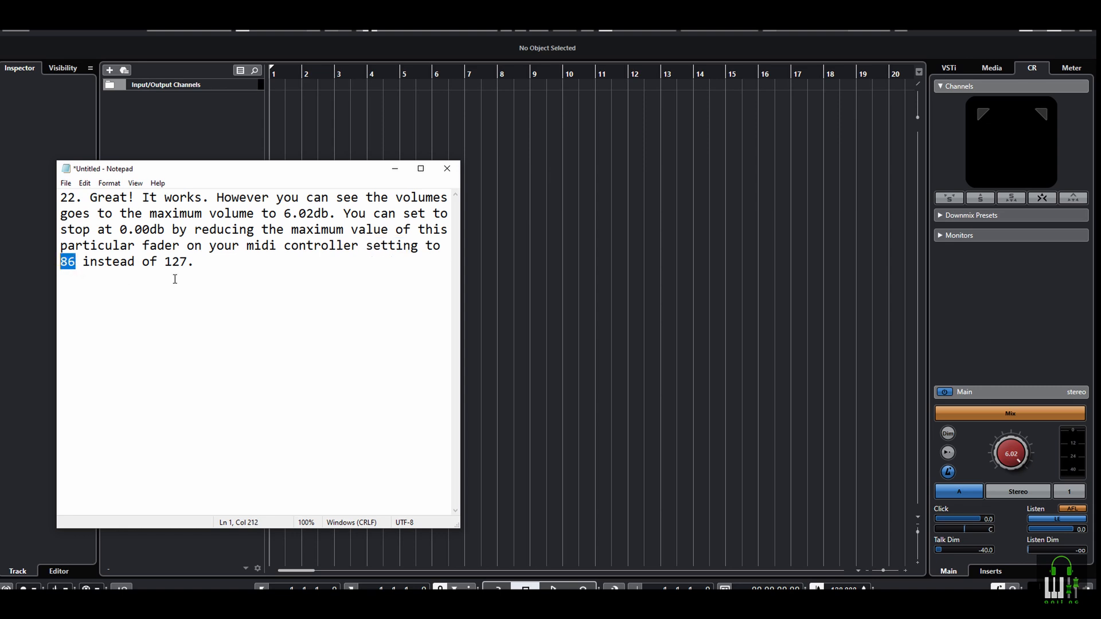
# Add the line "I changed the fader setting to maximum value to 86." below instruction 22 in the notes
pyautogui.click(218, 275)
pyautogui.press('Return')
pyautogui.press('Return')
pyautogui.write('I changed the')
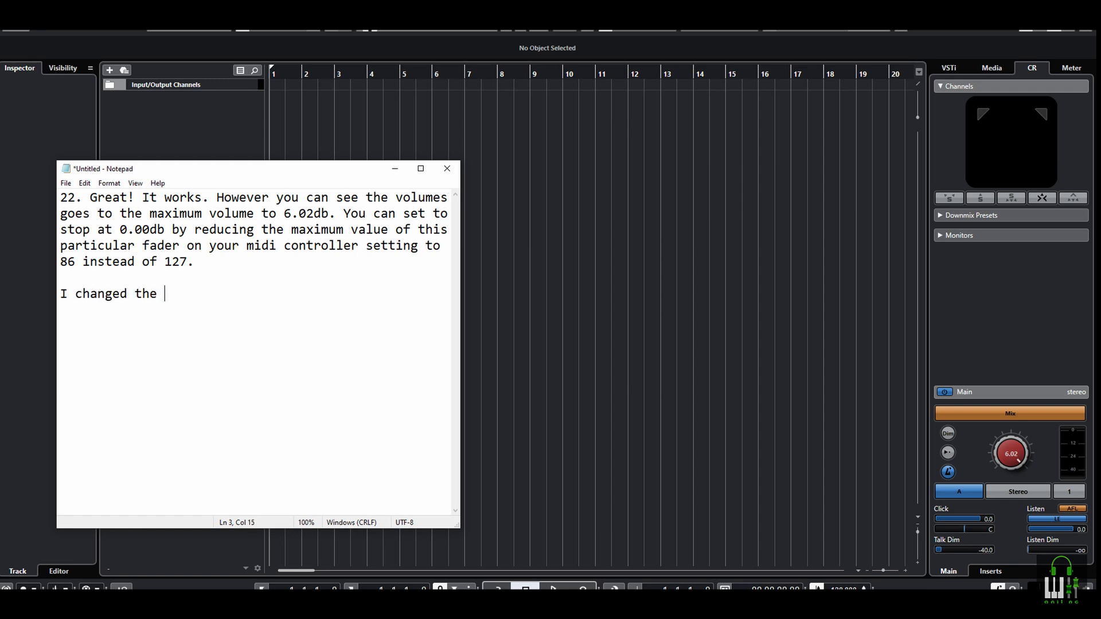
pyautogui.write(' fader setting to maximum v')
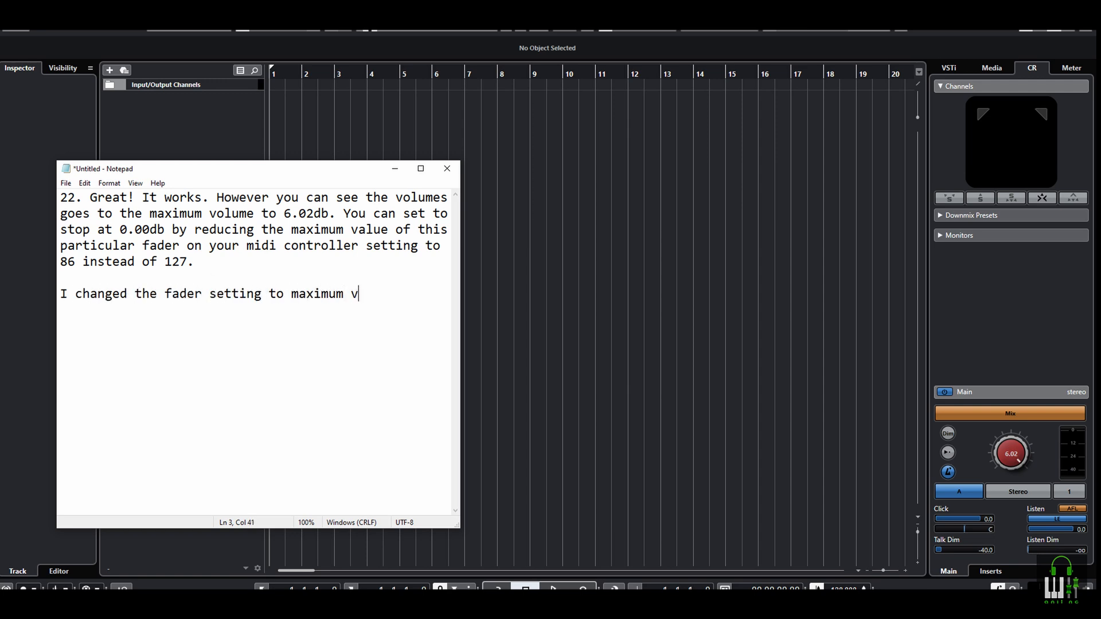
pyautogui.write('alue to 86.')
# Add a closing line "check now..." followed by "Cool" at the end of the notes
pyautogui.press('Return')
pyautogui.press('Return')
pyautogui.write('check no')
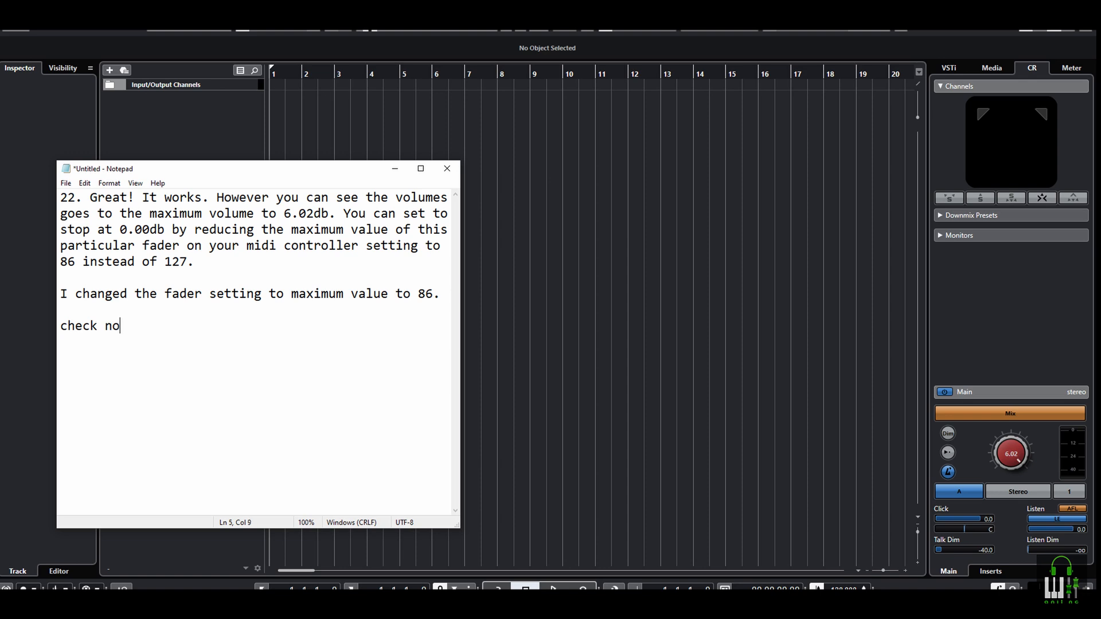
pyautogui.write('w...')
pyautogui.write('Cool')
# Replace the notes with instruction 23 on assigning additional faders, and highlight "multiple outputs", "multiple faders", "channels" and "Like this" in it
pyautogui.hotkey('ctrl', 'a')
pyautogui.press('BackSpace')
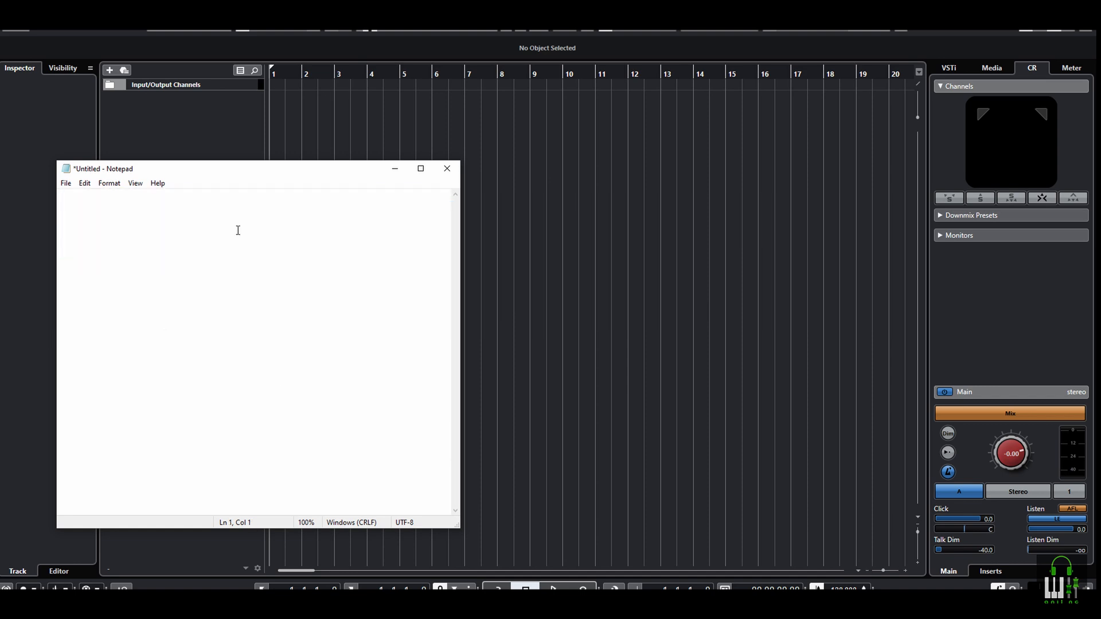
pyautogui.write('23. If your audio interface has multiple outputs, and your controller has multiple faders, you can assign your artist headphone volume, your headphones volume, or any other volumes from your control room by creating additional channels from the control room connections as in step 3 and follow the steps according to the new fader and in generic remote settings. Like this...')
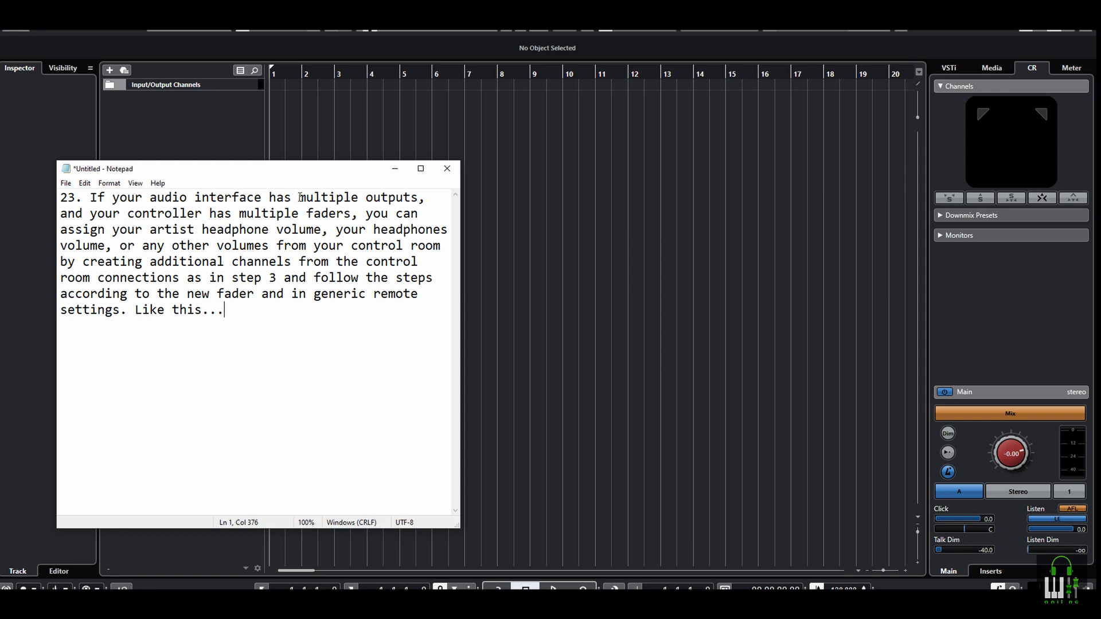
pyautogui.moveTo(299, 198); pyautogui.dragTo(418, 197)
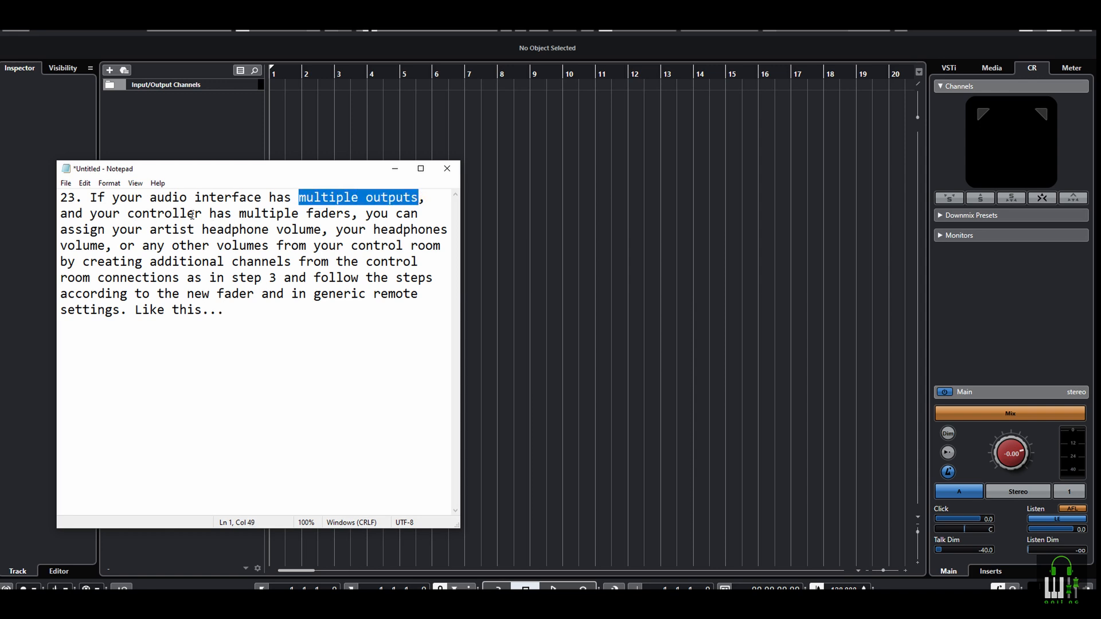
pyautogui.moveTo(246, 217); pyautogui.dragTo(358, 217)
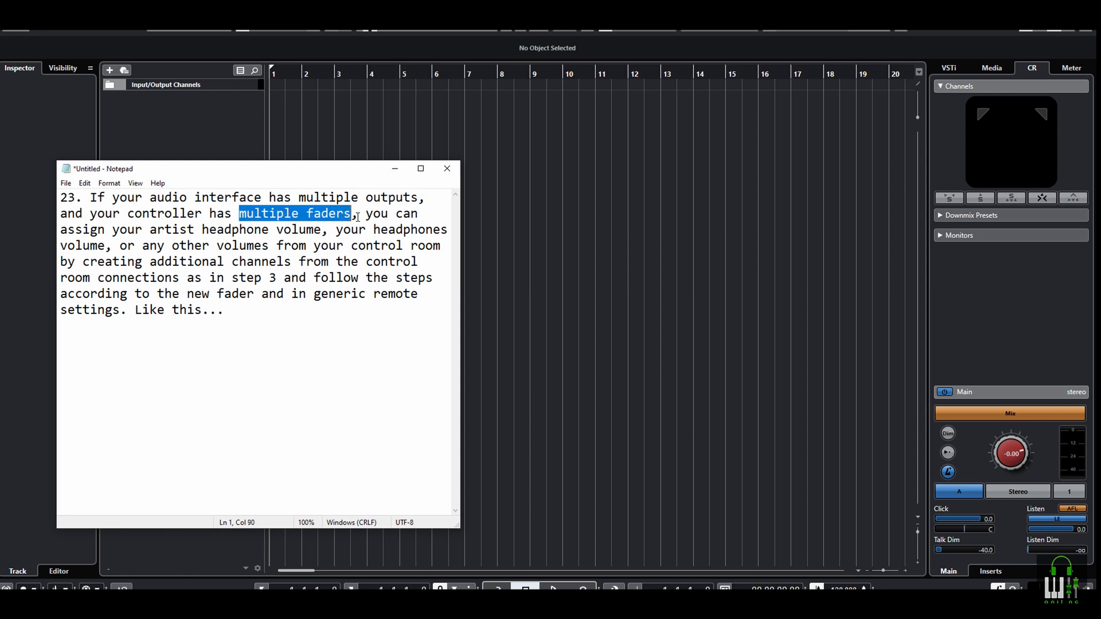
pyautogui.moveTo(151, 231); pyautogui.dragTo(291, 263)
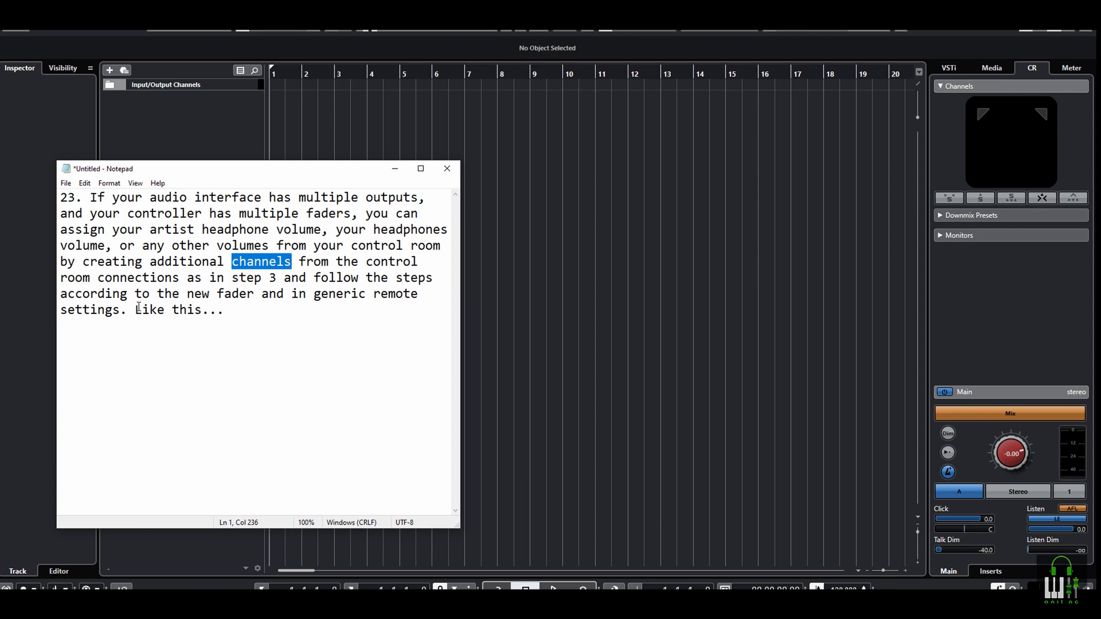
pyautogui.moveTo(136, 310); pyautogui.dragTo(208, 321)
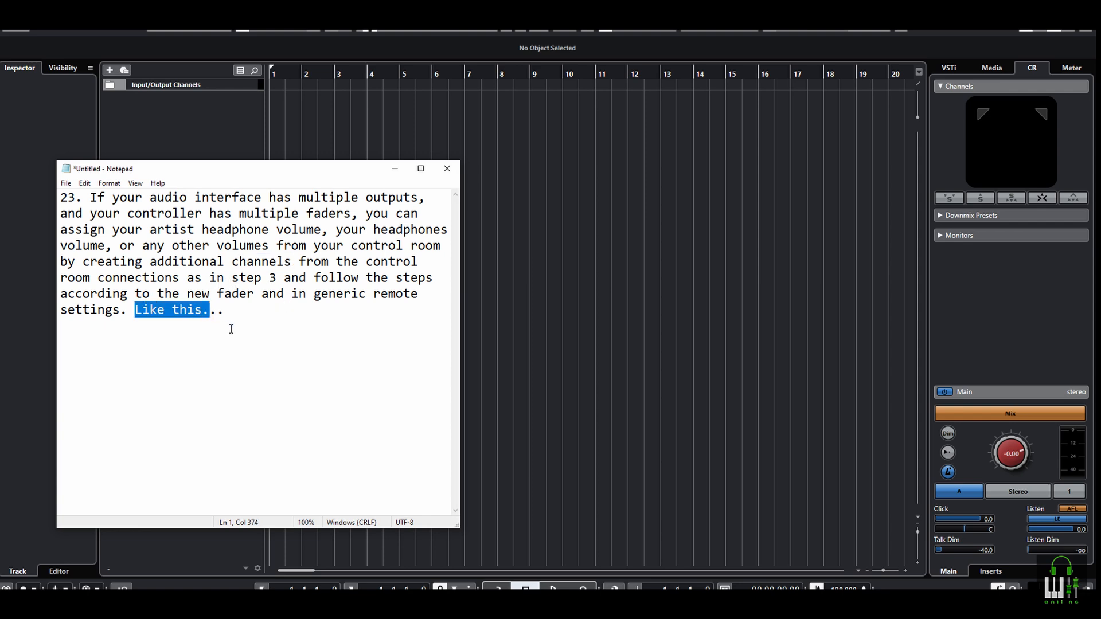
# Switch to Cubase, open the Audio Connections for the Control Room, and add a headphone channel
pyautogui.click(530, 286)
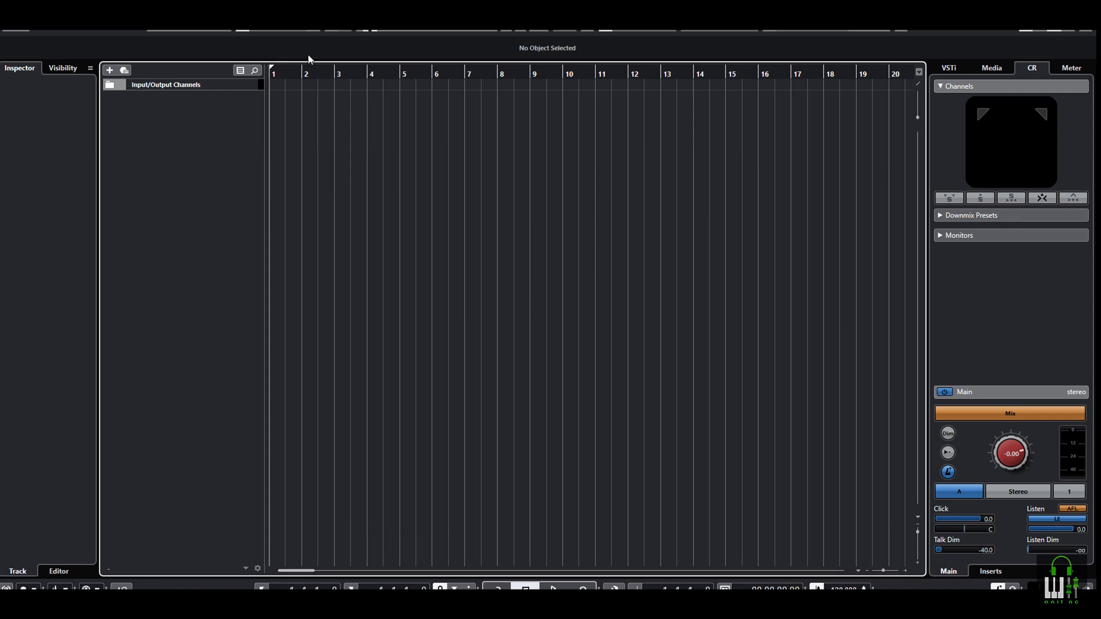
pyautogui.click(276, 26)
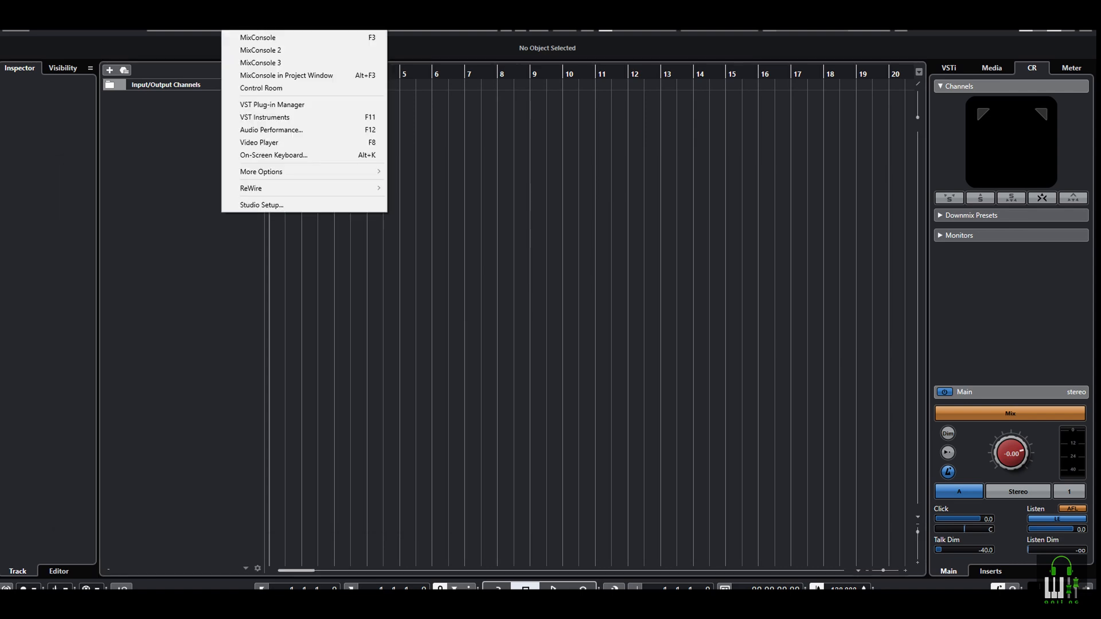
pyautogui.click(274, 27)
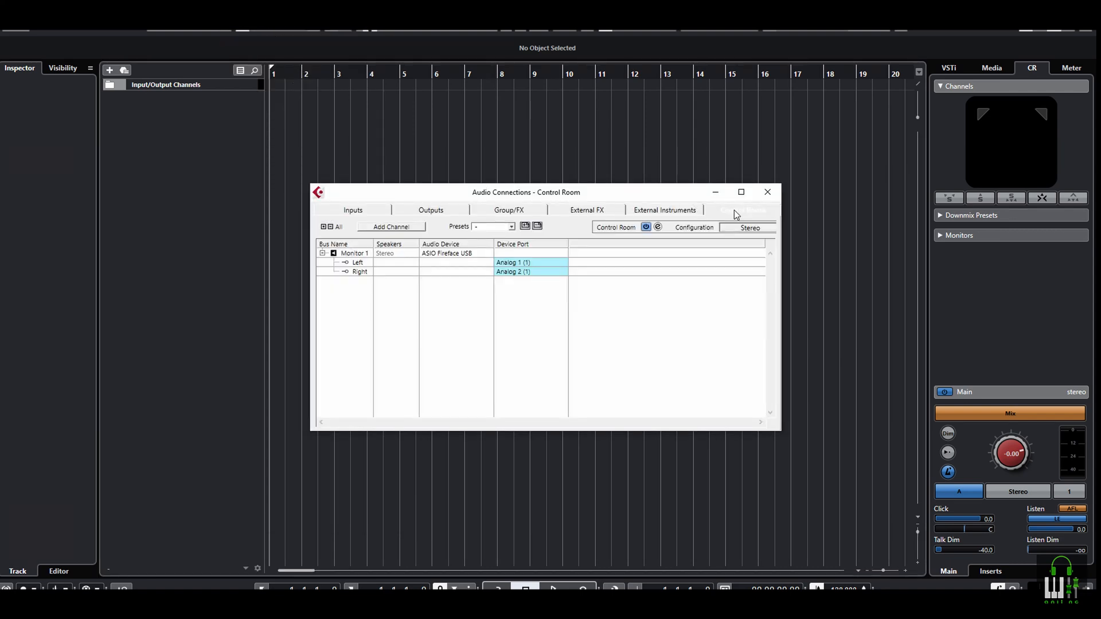
pyautogui.click(391, 226)
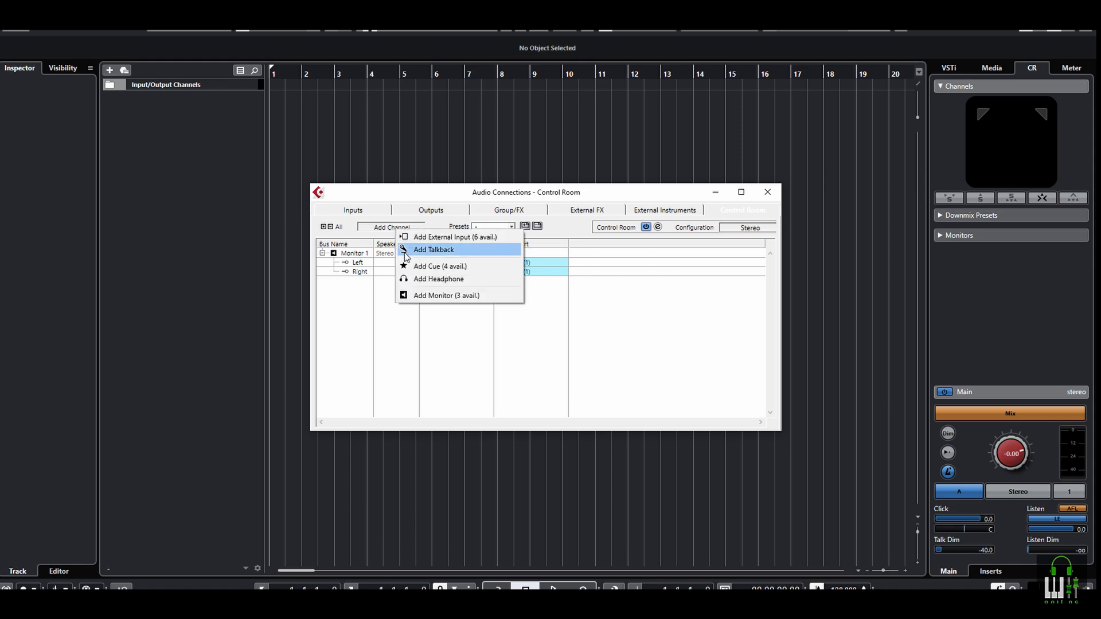
pyautogui.click(422, 277)
# Connect the Phones channel to ASIO Fireface USB, with Analog 7 as the left port and Analog 8 as the right
pyautogui.click(322, 253)
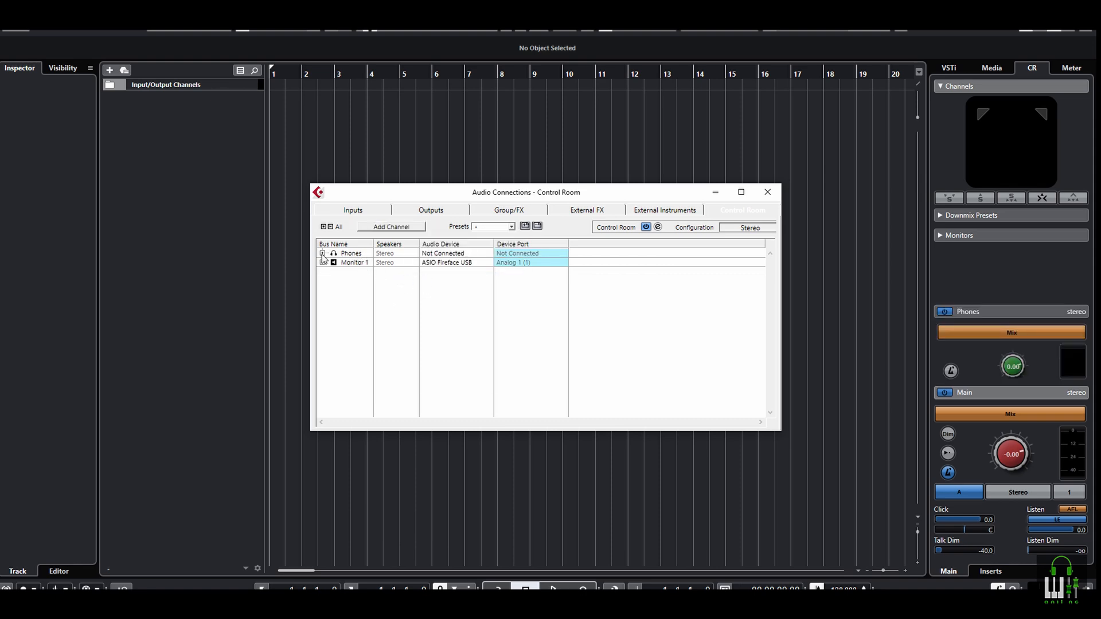
pyautogui.click(436, 255)
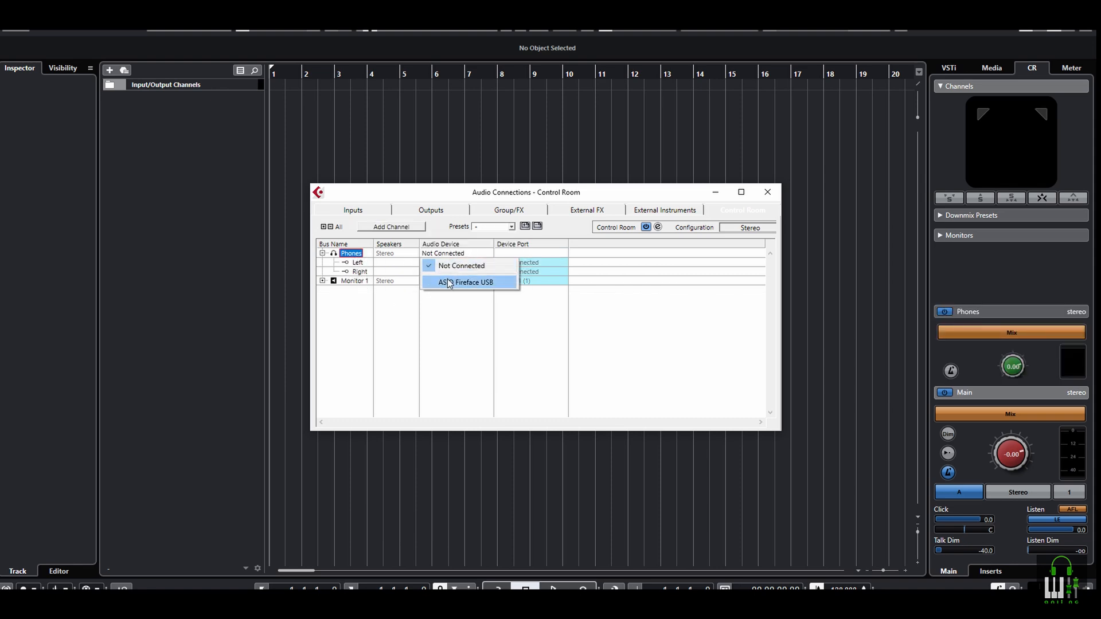
pyautogui.click(448, 279)
pyautogui.click(511, 265)
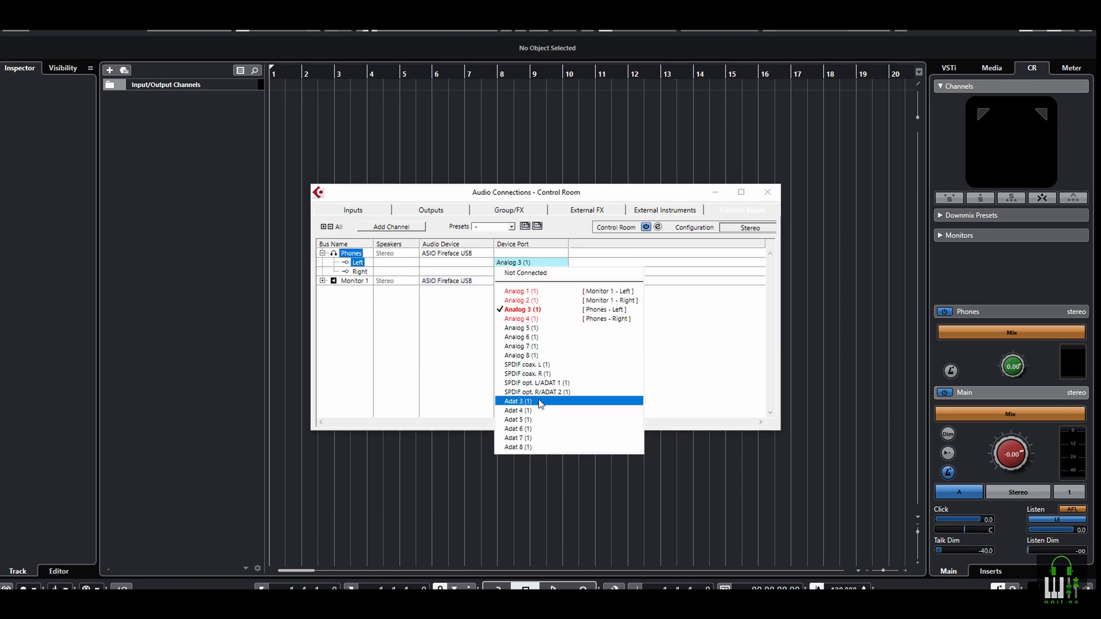
pyautogui.click(528, 350)
pyautogui.click(517, 271)
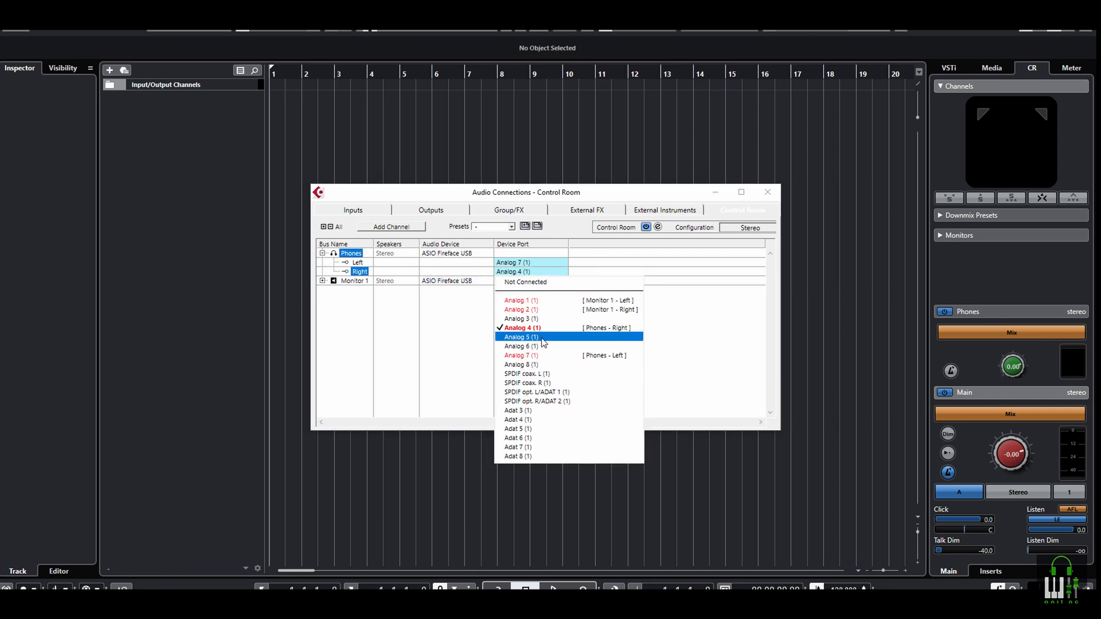
pyautogui.click(528, 366)
# Add a stereo cue channel named Artist, connect it to ASIO Fireface USB, and close Audio Connections
pyautogui.click(391, 227)
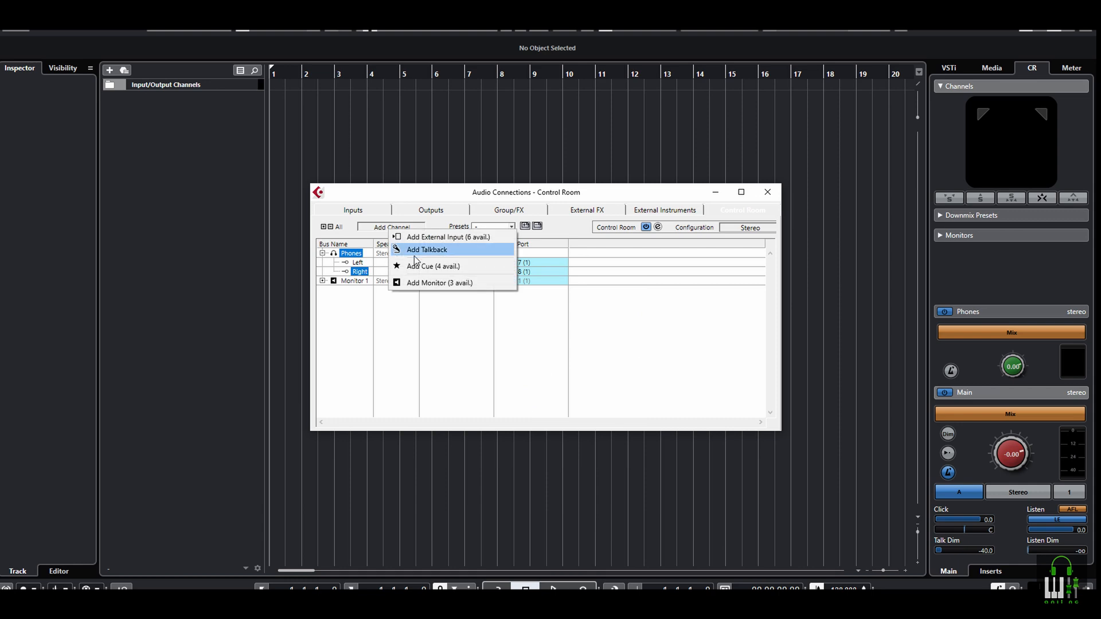
pyautogui.click(422, 249)
pyautogui.write('Artis')
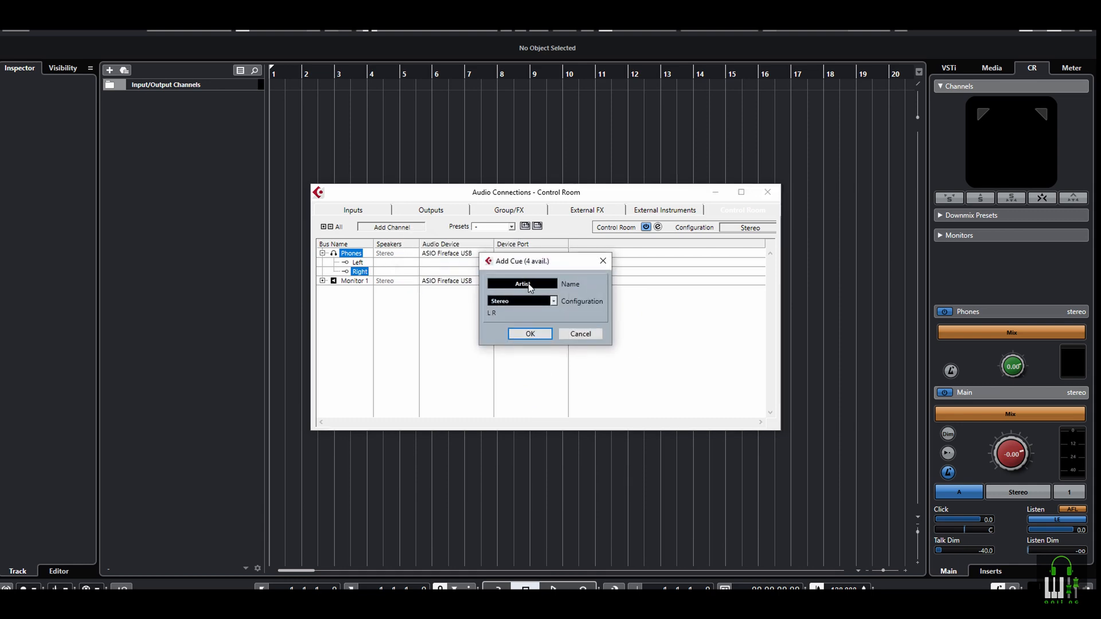
pyautogui.click(533, 333)
pyautogui.click(450, 254)
pyautogui.click(465, 281)
pyautogui.click(322, 254)
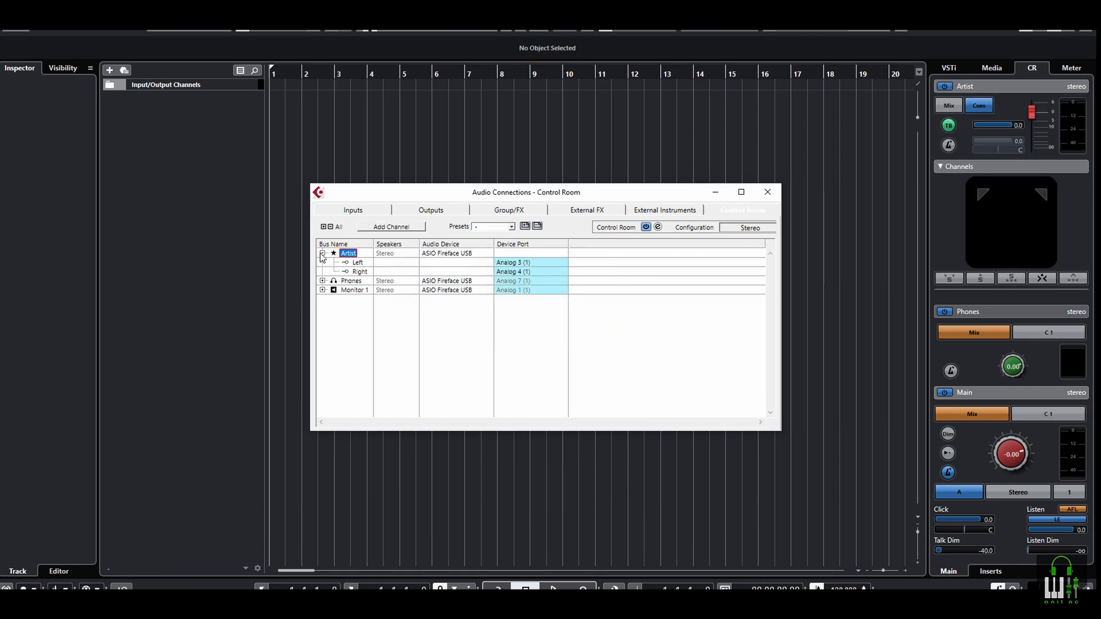
pyautogui.click(767, 194)
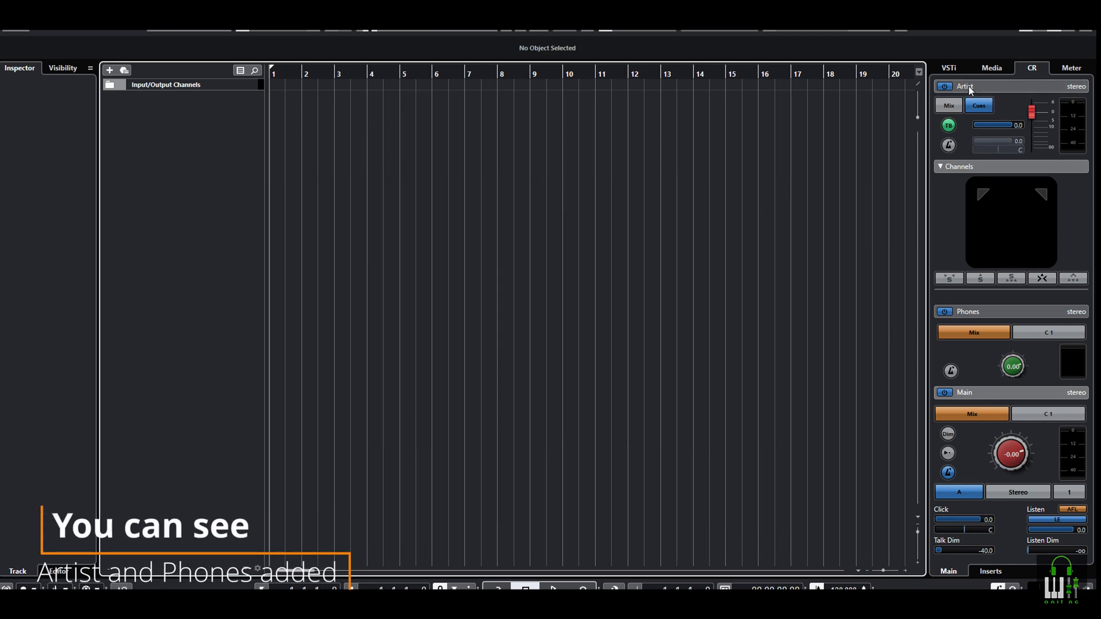
# Open Studio Setup, view the existing Generic Remote settings, and display Generic Remote 4
pyautogui.click(234, 8)
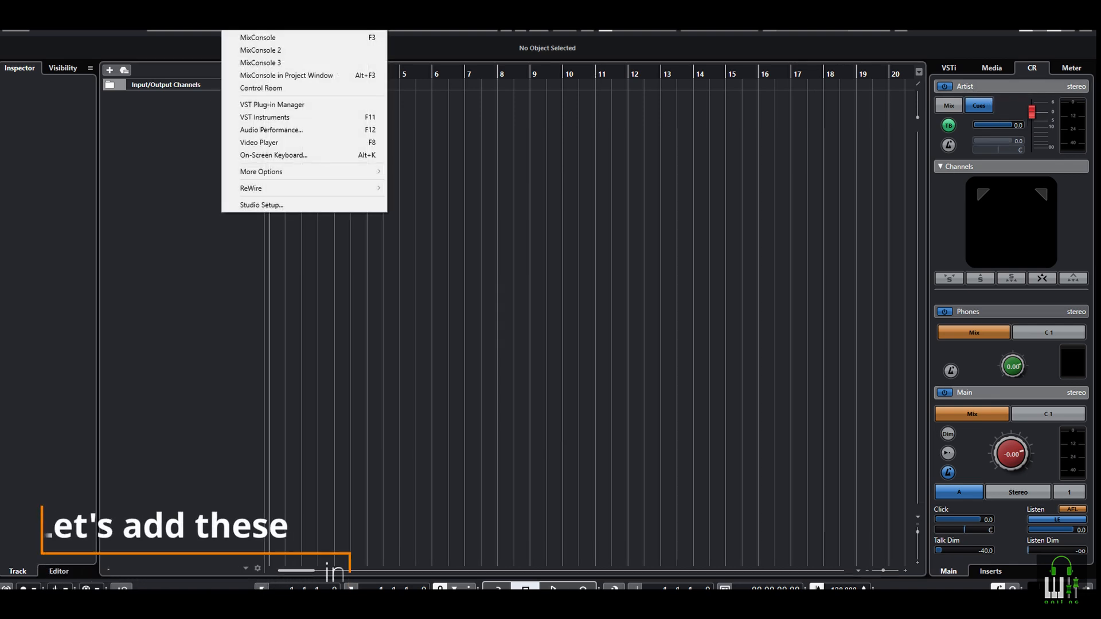
pyautogui.click(264, 205)
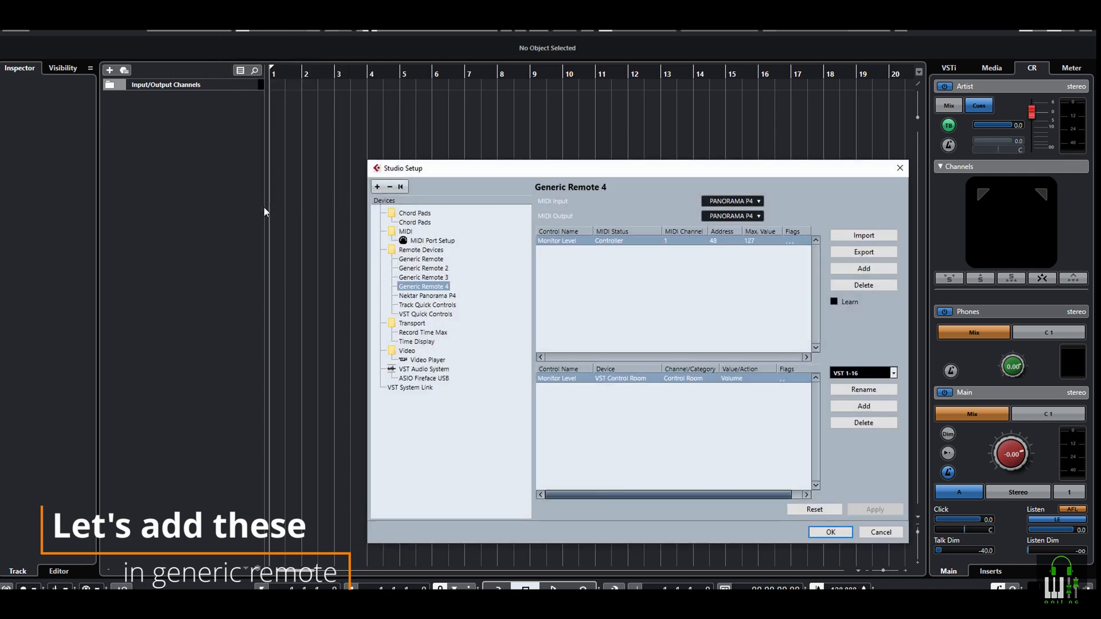
pyautogui.click(421, 259)
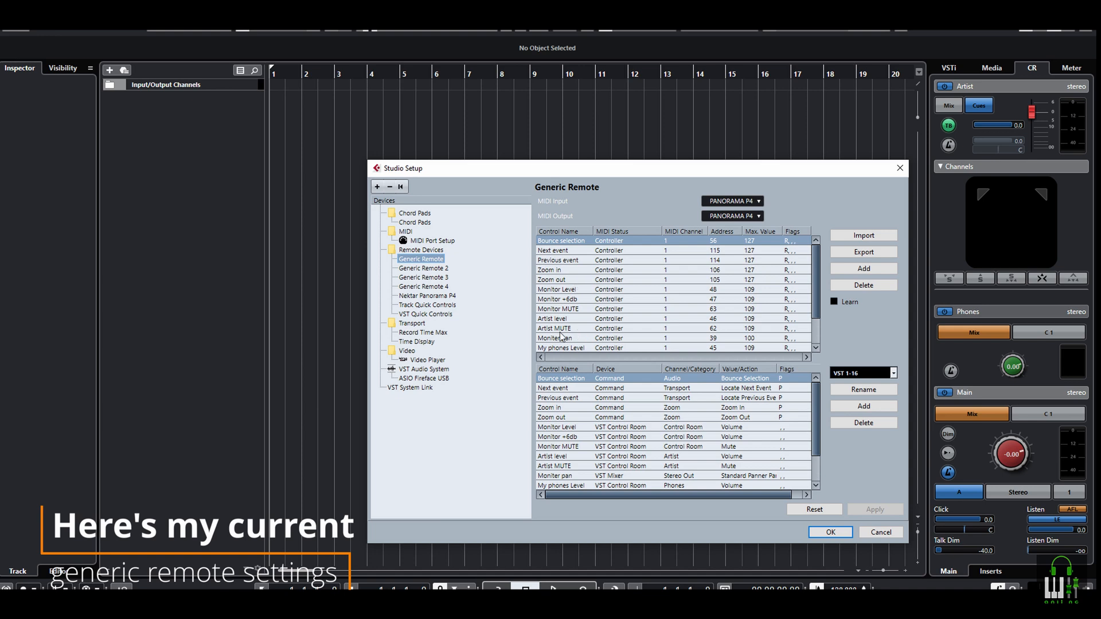
pyautogui.click(424, 287)
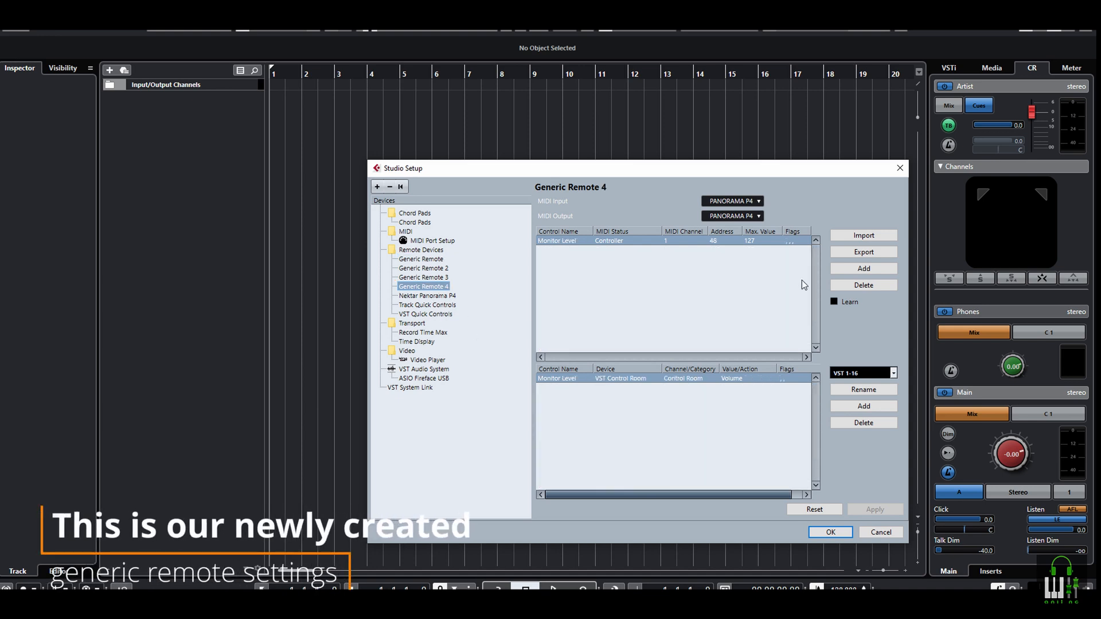
# Add two controls to Generic Remote 4, naming them "Artist Level" and "My Phones"
pyautogui.click(864, 269)
pyautogui.doubleClick(566, 251)
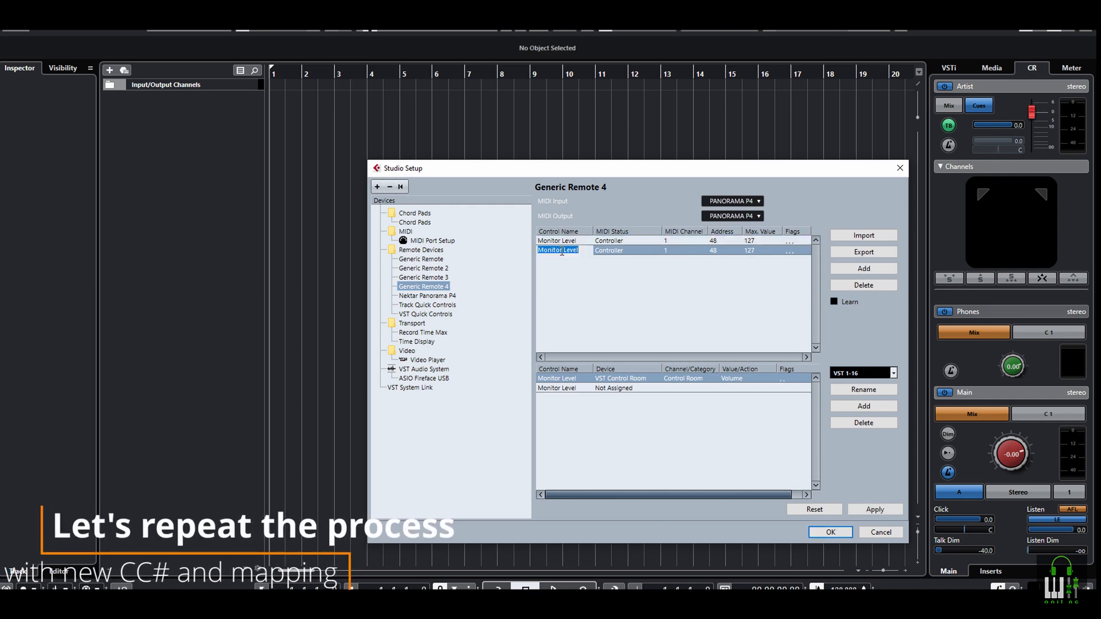
pyautogui.write('Artist Level')
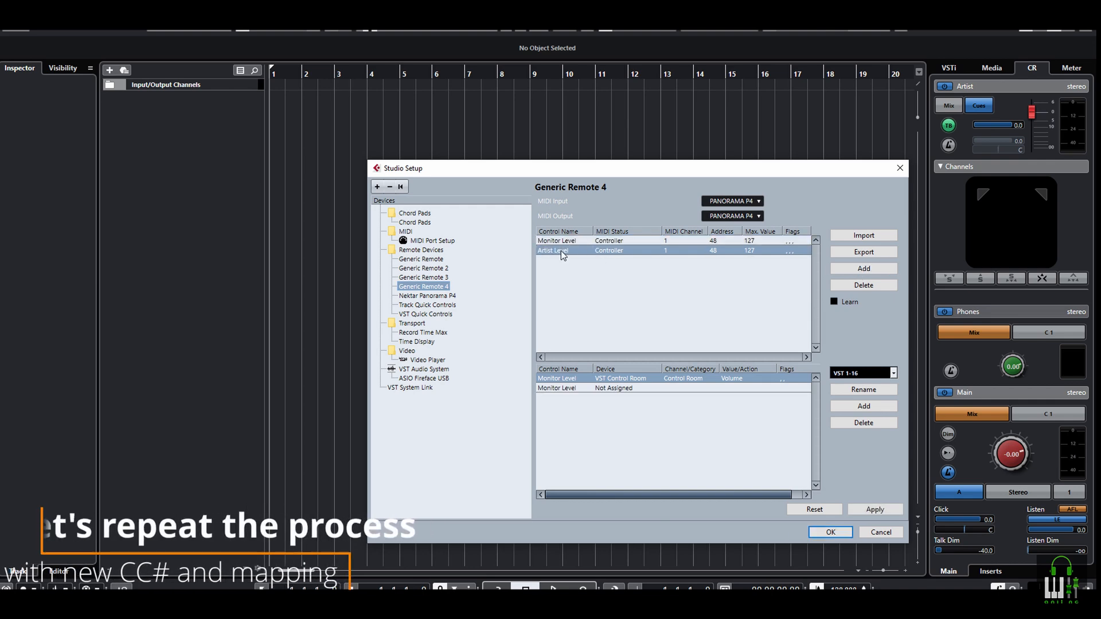
pyautogui.click(863, 268)
pyautogui.doubleClick(555, 260)
pyautogui.write('My Phones')
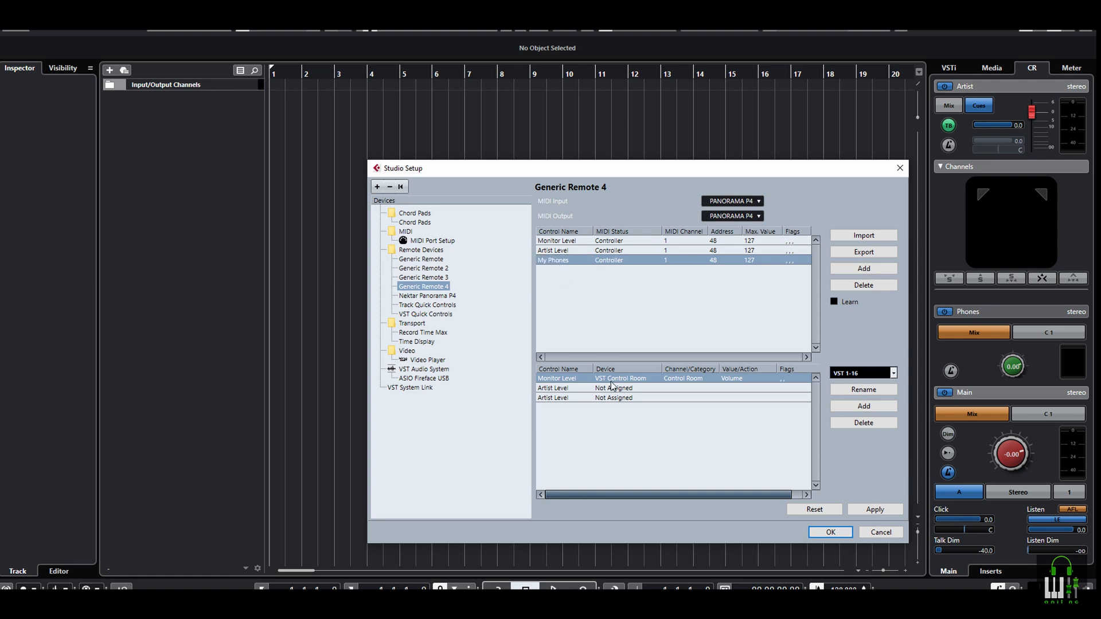
# Assign the VST Control Room device to both the Artist Level and My Phones controls
pyautogui.click(558, 393)
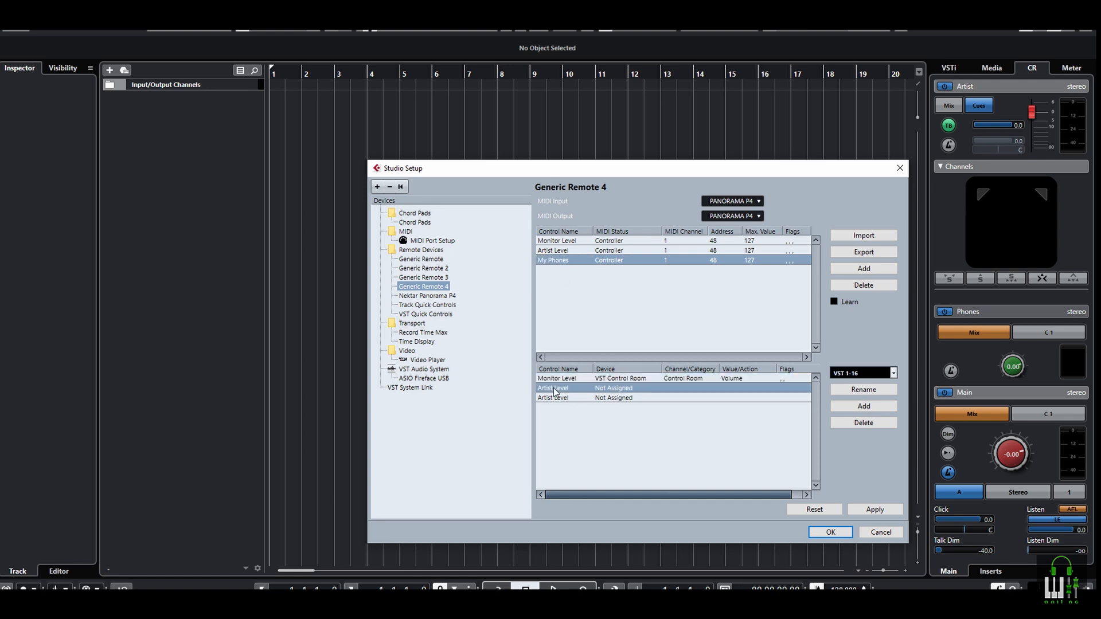
pyautogui.click(604, 389)
pyautogui.click(636, 505)
pyautogui.click(618, 398)
pyautogui.click(648, 505)
# Set the channel category to Artist for Artist Level and to Phones for My Phones
pyautogui.click(675, 389)
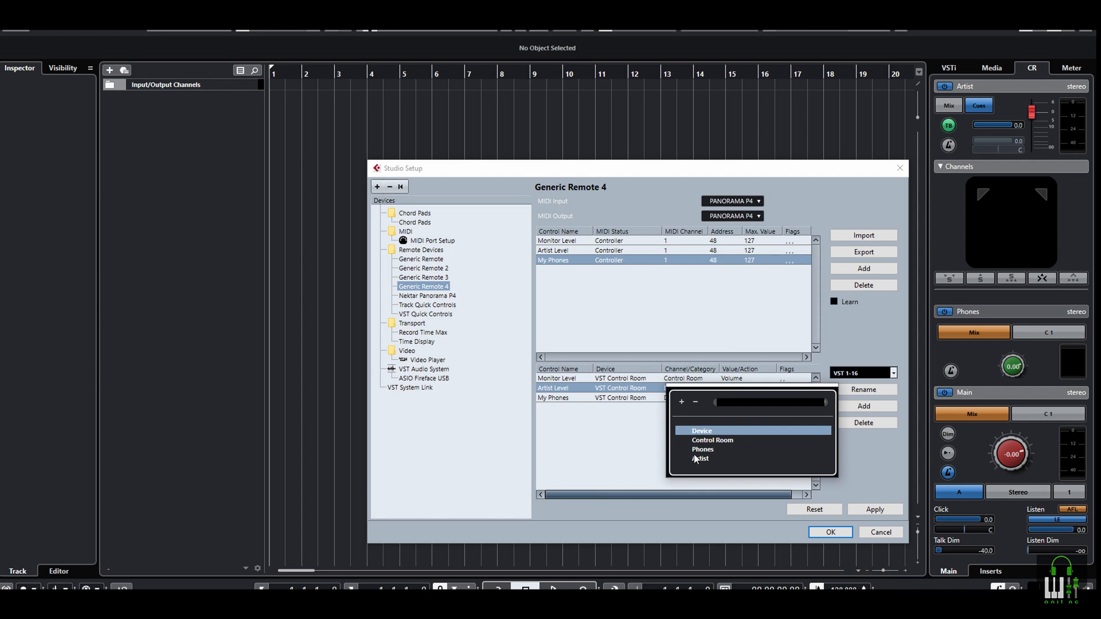
pyautogui.click(696, 458)
pyautogui.click(680, 399)
pyautogui.click(698, 444)
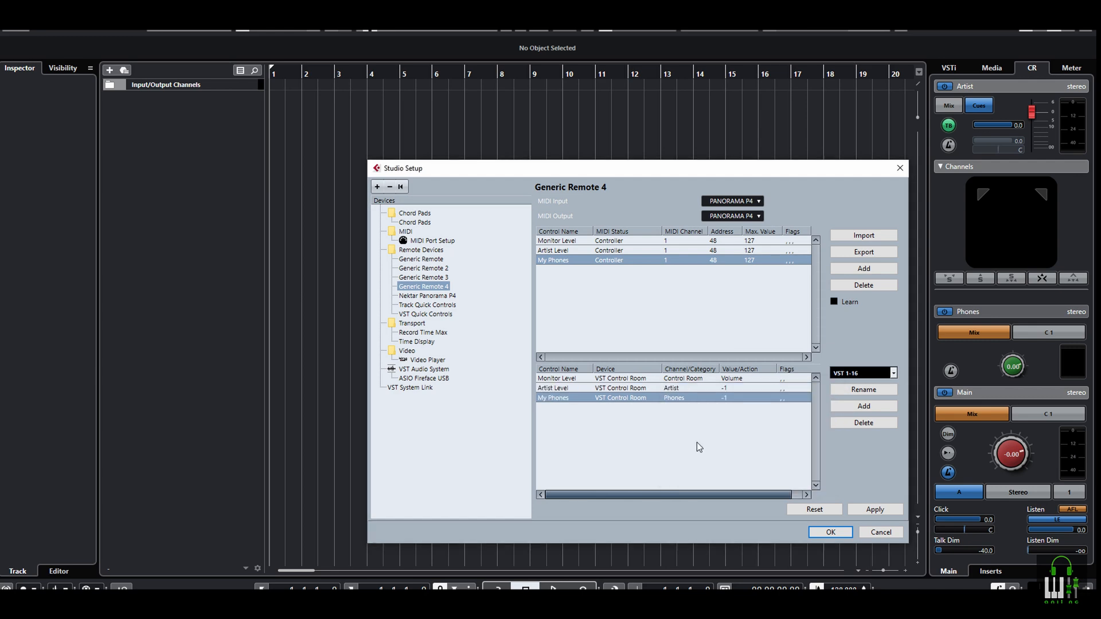
# Set the controlled value to Volume for both the Artist Level and My Phones assignments
pyautogui.click(734, 388)
pyautogui.click(752, 435)
pyautogui.click(732, 399)
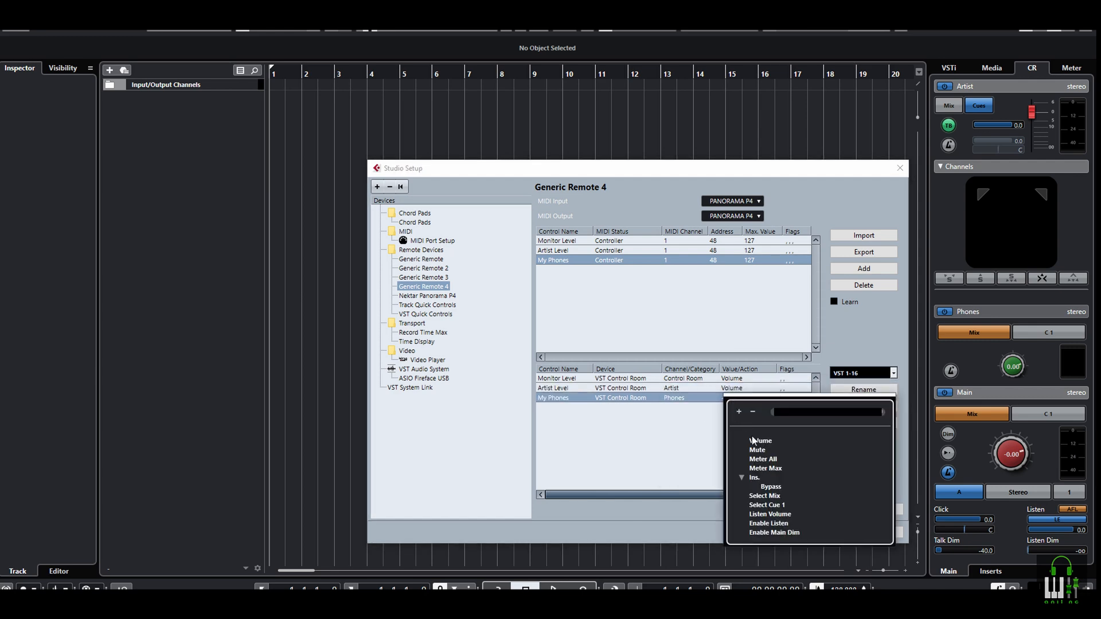
pyautogui.click(752, 436)
# Use MIDI Learn to map a separate hardware fader to Artist Level and another, at address 45, to My Phones
pyautogui.click(693, 252)
pyautogui.click(694, 252)
pyautogui.click(727, 259)
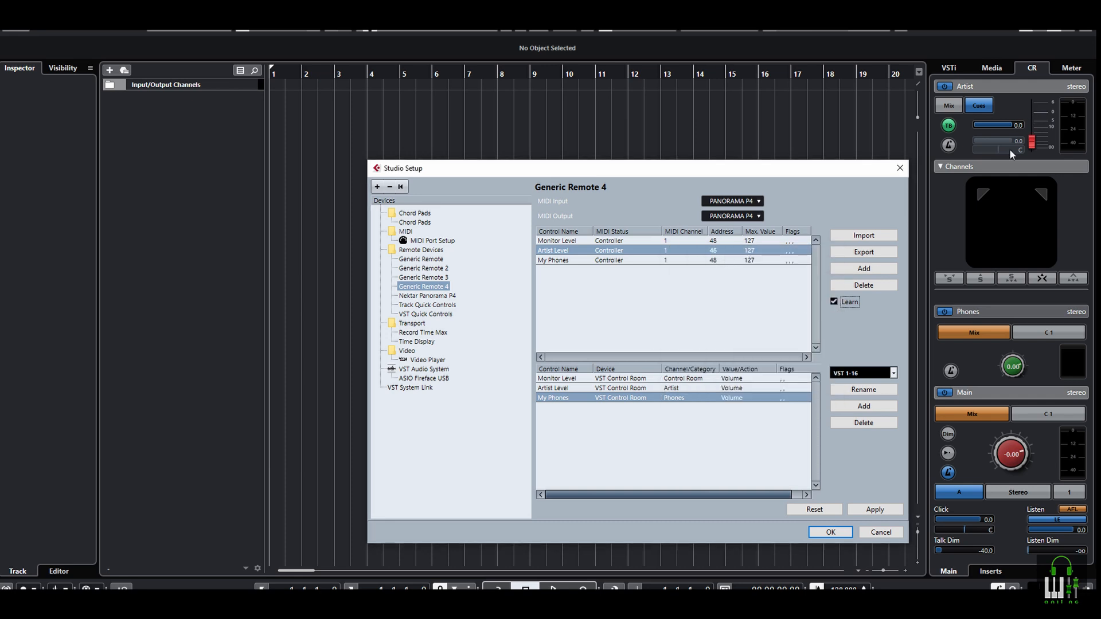
pyautogui.click(728, 261)
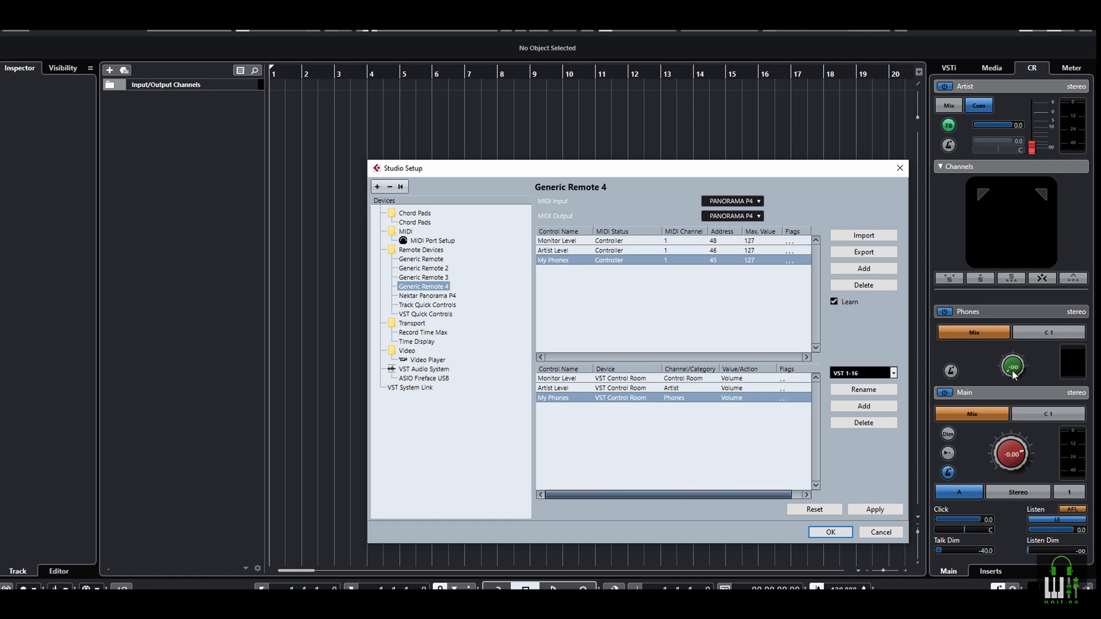
# Export the Generic Remote 4 setup over the existing file testing generic.xml and apply the settings
pyautogui.click(864, 253)
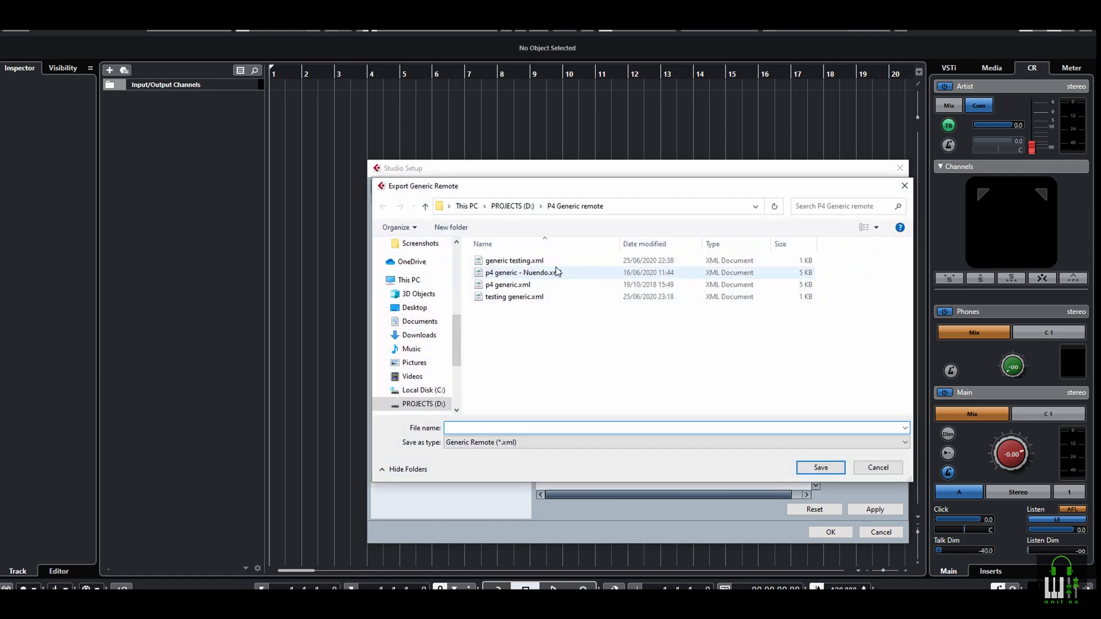
pyautogui.click(505, 297)
pyautogui.click(836, 469)
pyautogui.click(573, 307)
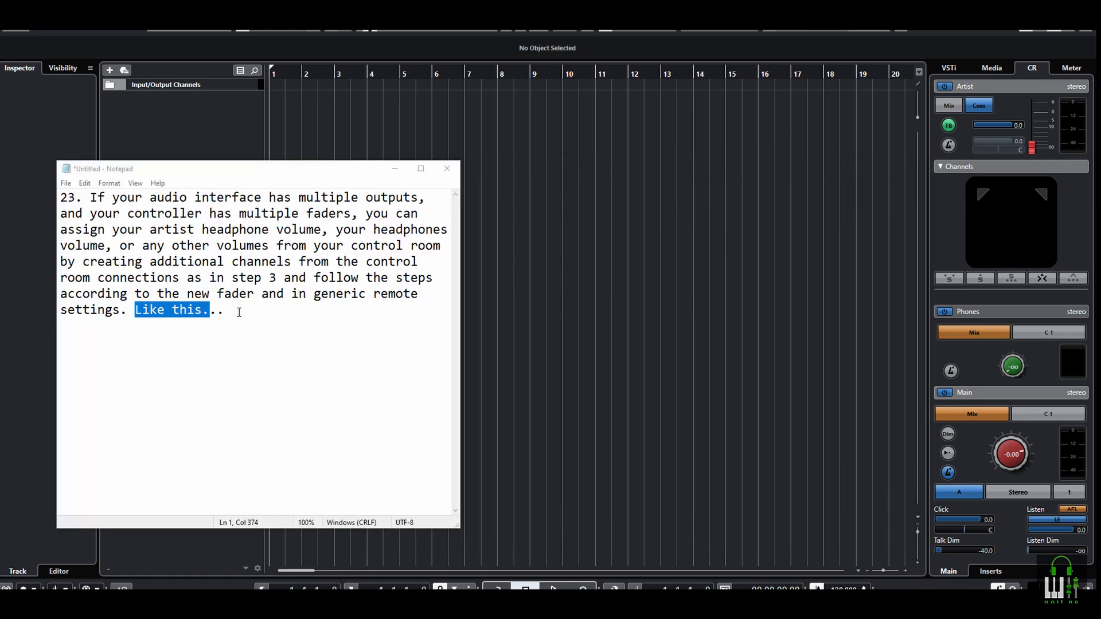
# Switch to Notepad and replace its contents with "Hope it helped. Please like, Subscribe, comment and share."
pyautogui.click(239, 313)
pyautogui.hotkey('ctrl', 'a')
pyautogui.press('BackSpace')
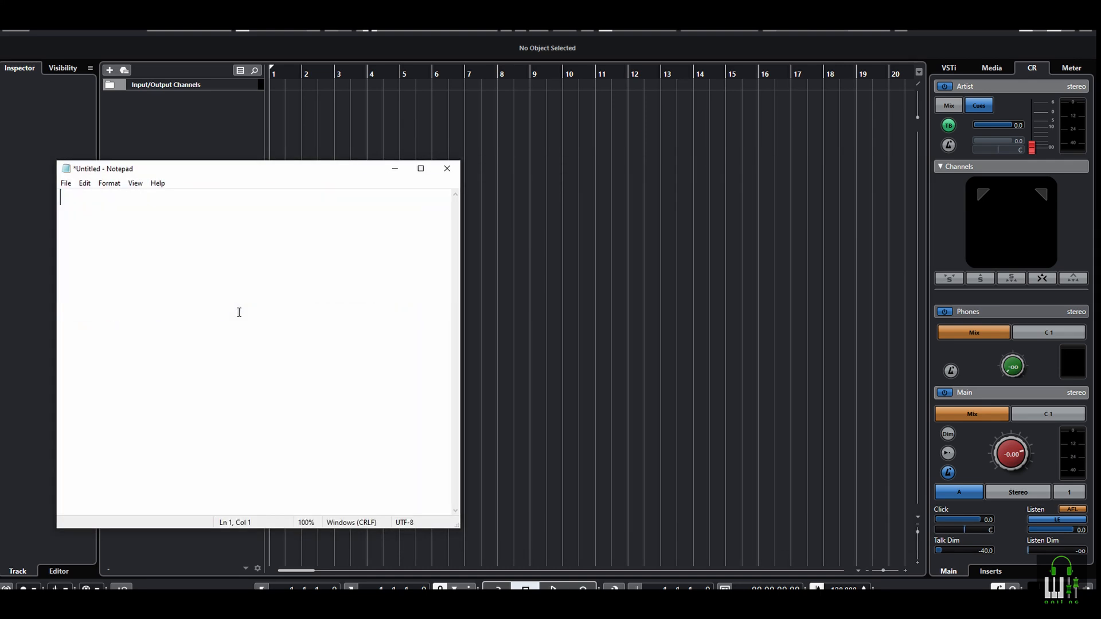
pyautogui.write('Hope it helped. Please like, Subscribe, comment and share.')
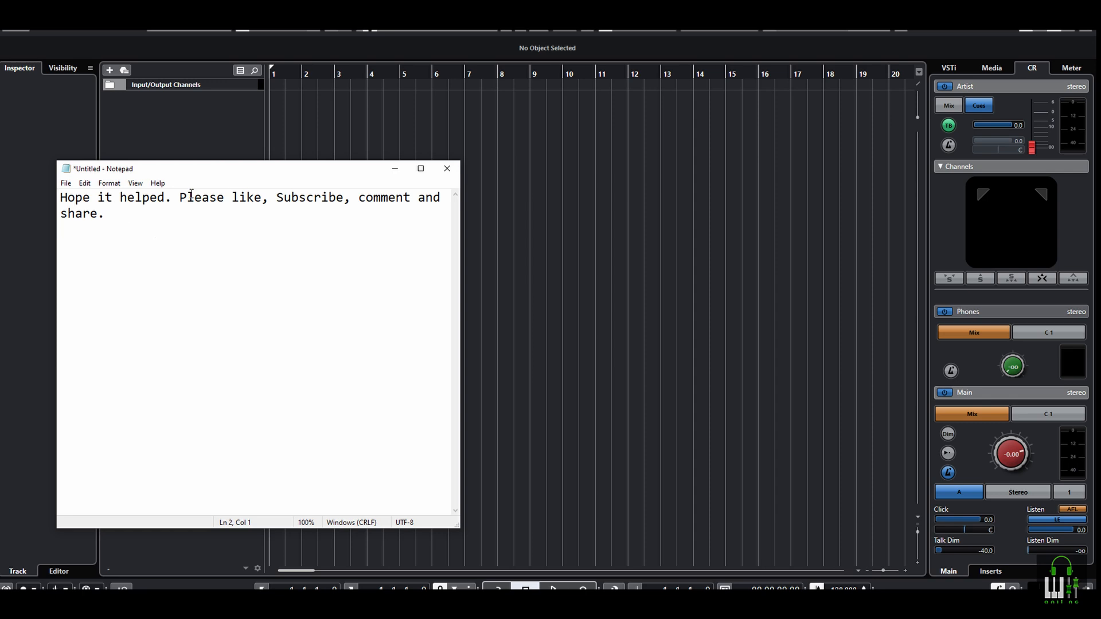
# Add the closing line "Thanks for watching. Best Wishes." below the note, separated by a blank line
pyautogui.moveTo(232, 197); pyautogui.dragTo(113, 228)
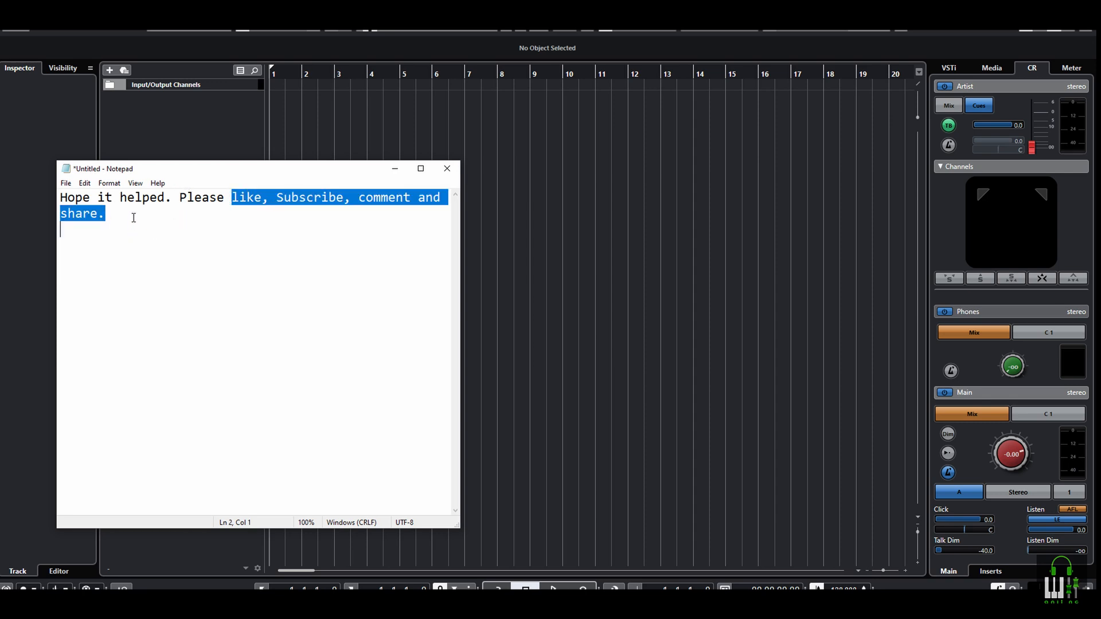
pyautogui.click(134, 218)
pyautogui.press('Return')
pyautogui.write('Thanks for watc')
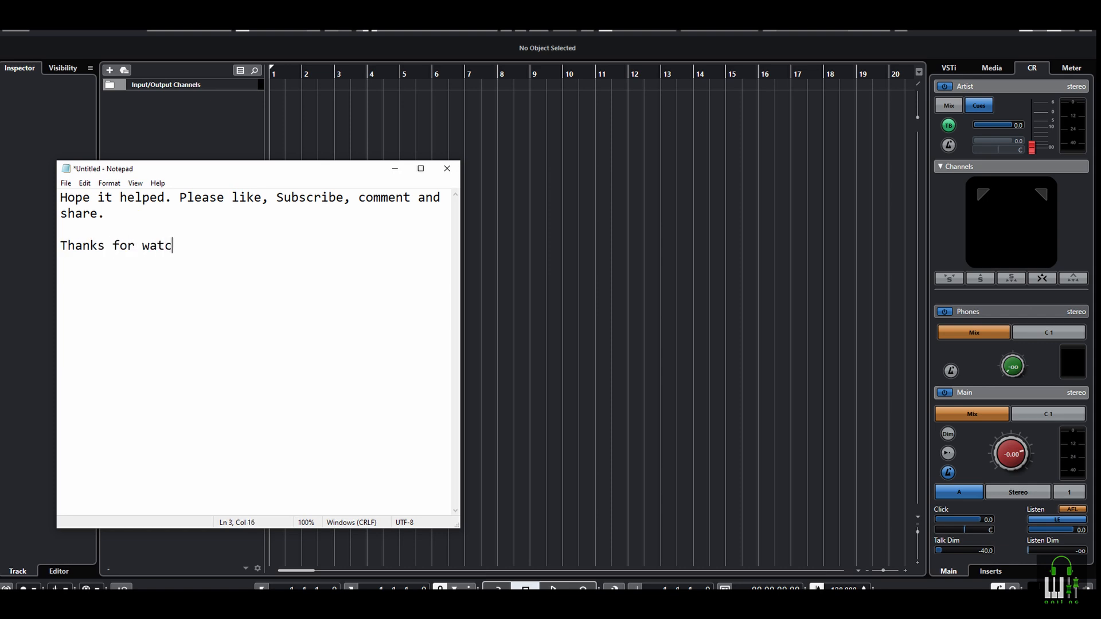
pyautogui.write('hing. Best Wishes.')
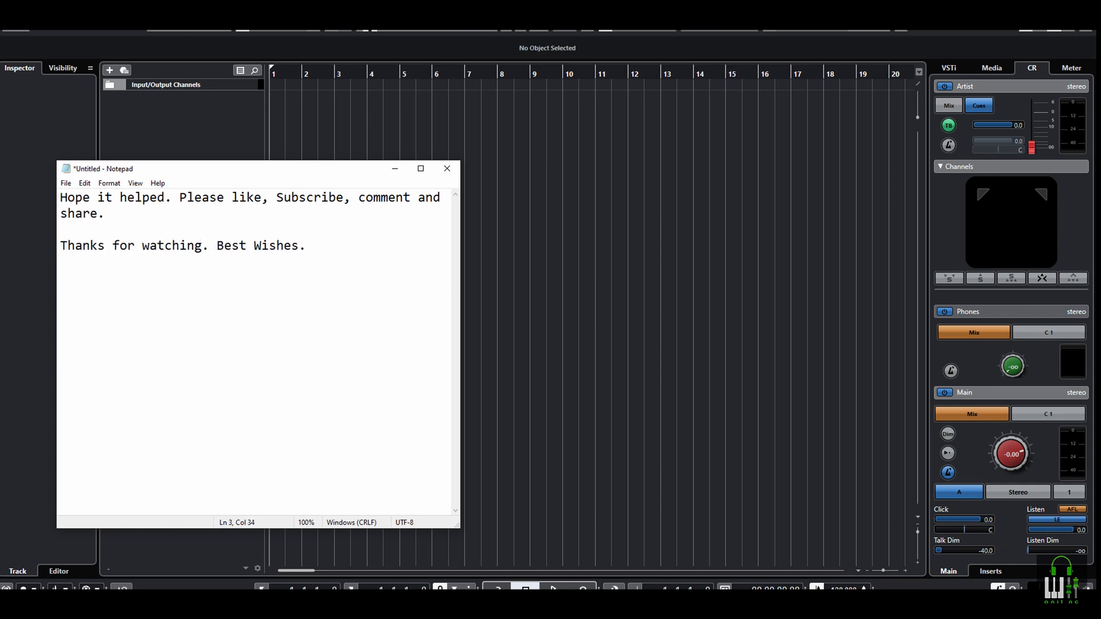